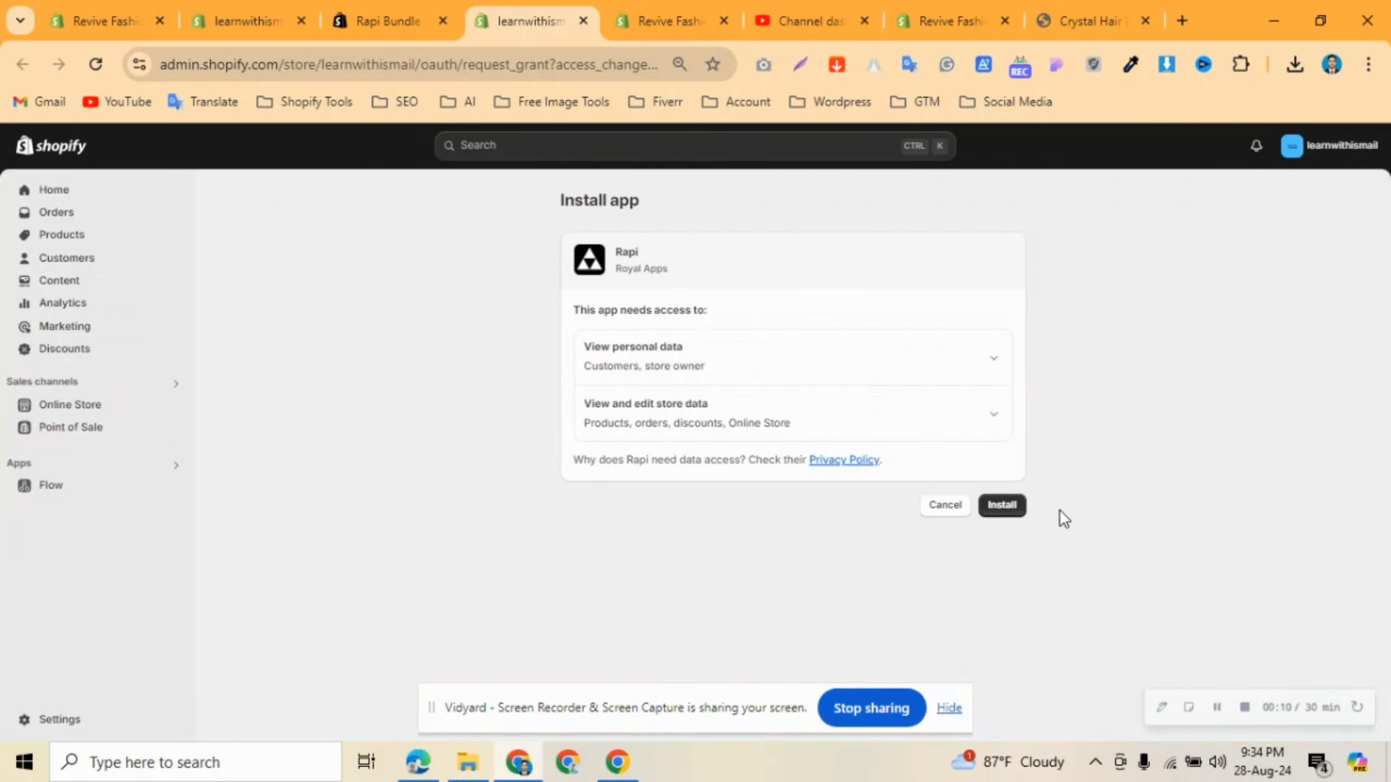
Install the Rapi app and start a new draft bundle, which opens as 'Bundle 2'.
left_click(997, 512)
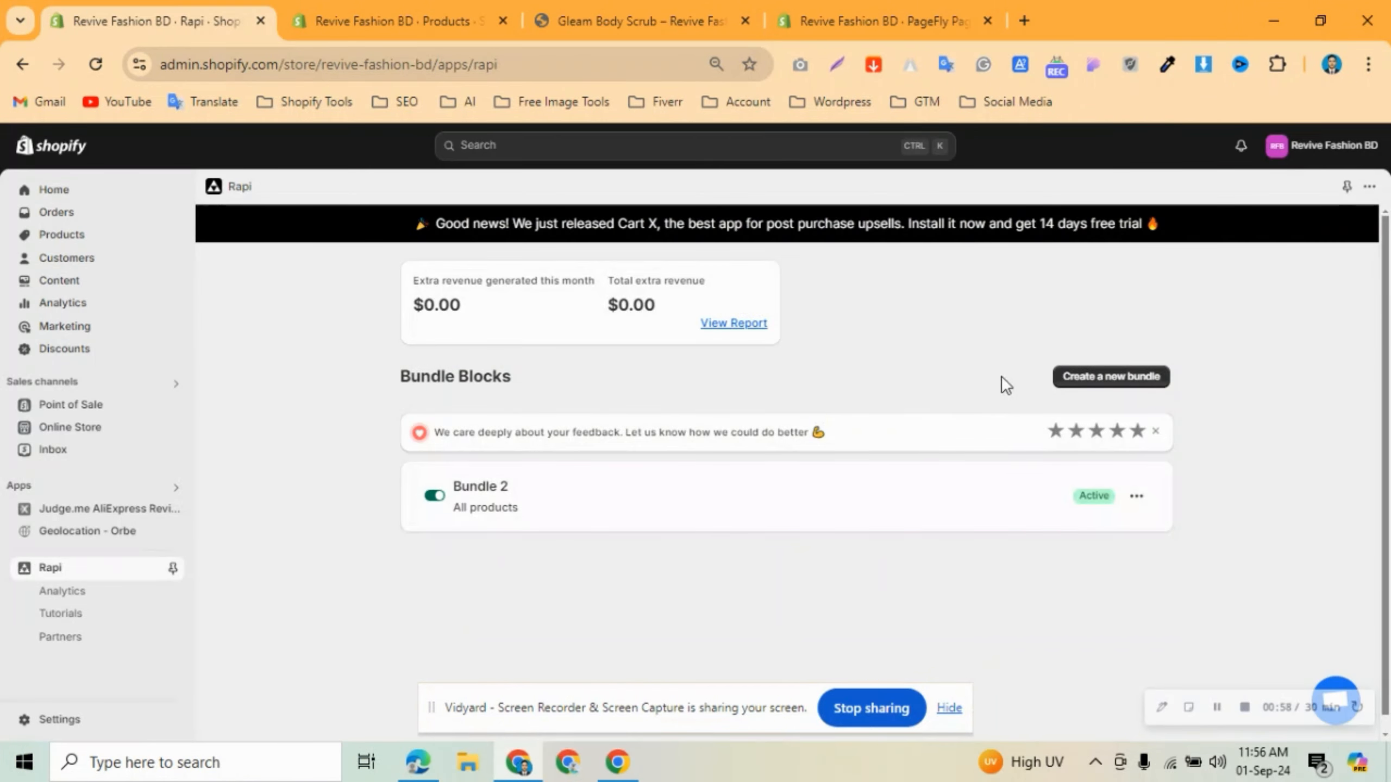
left_click(1079, 376)
Rename 'Bundle 2' to 'Bundle' and extend the header to 'Choose your offer & Save'.
left_click(489, 403)
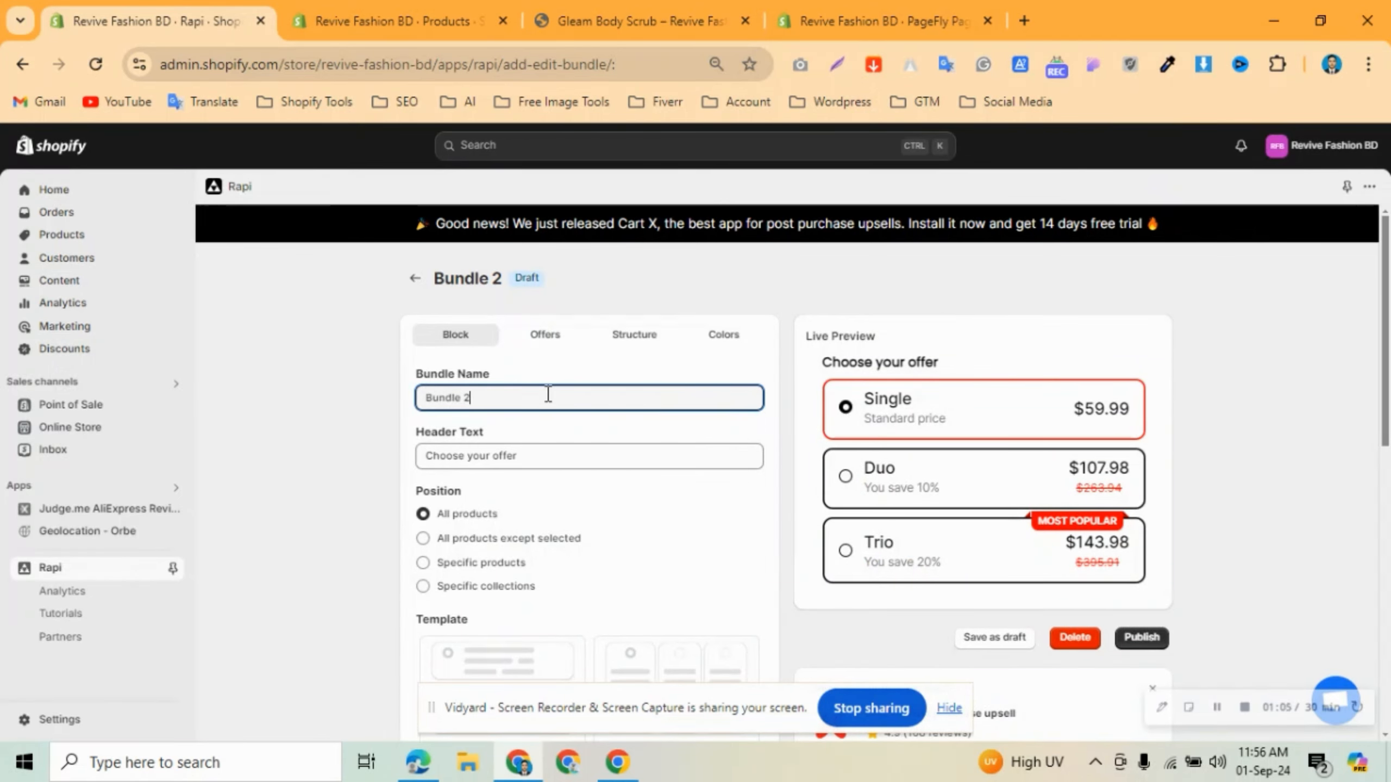
key("BackSpace")
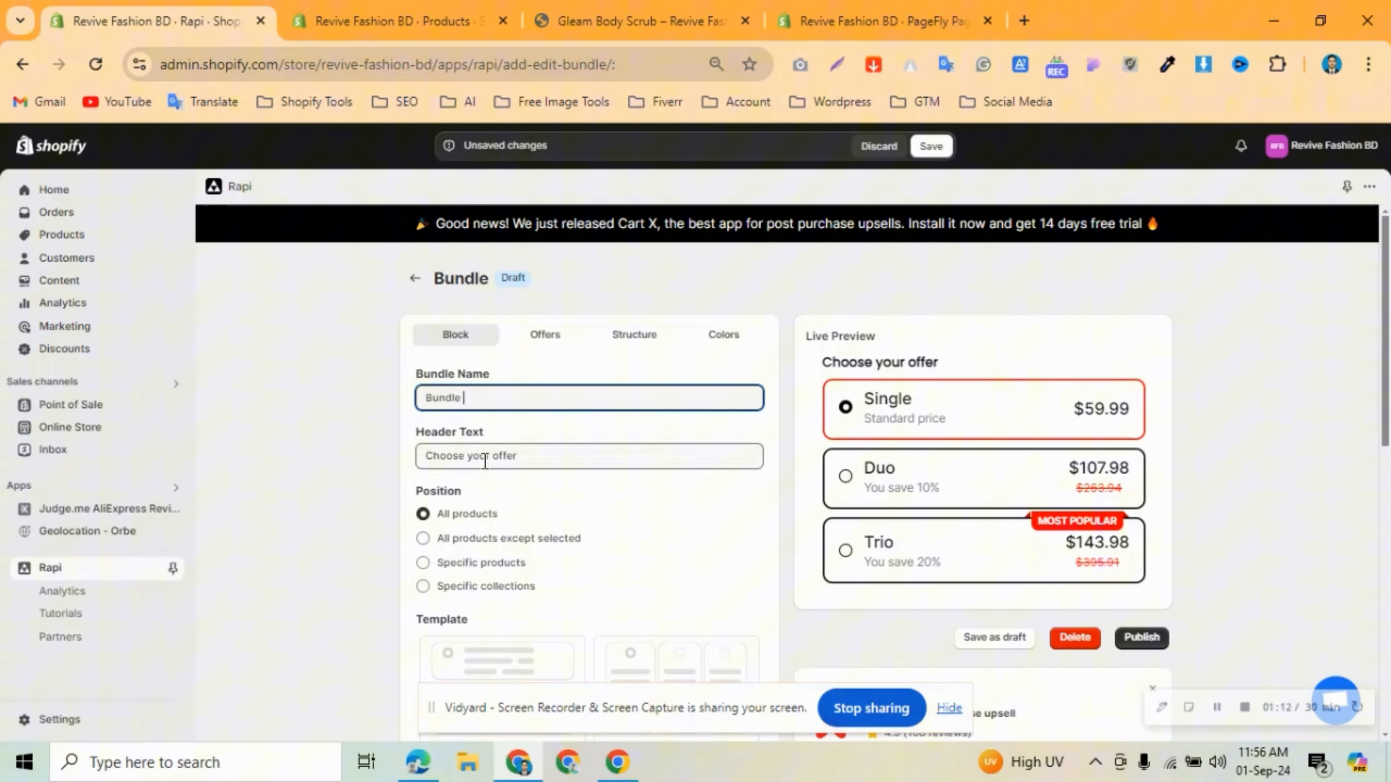
left_click(548, 456)
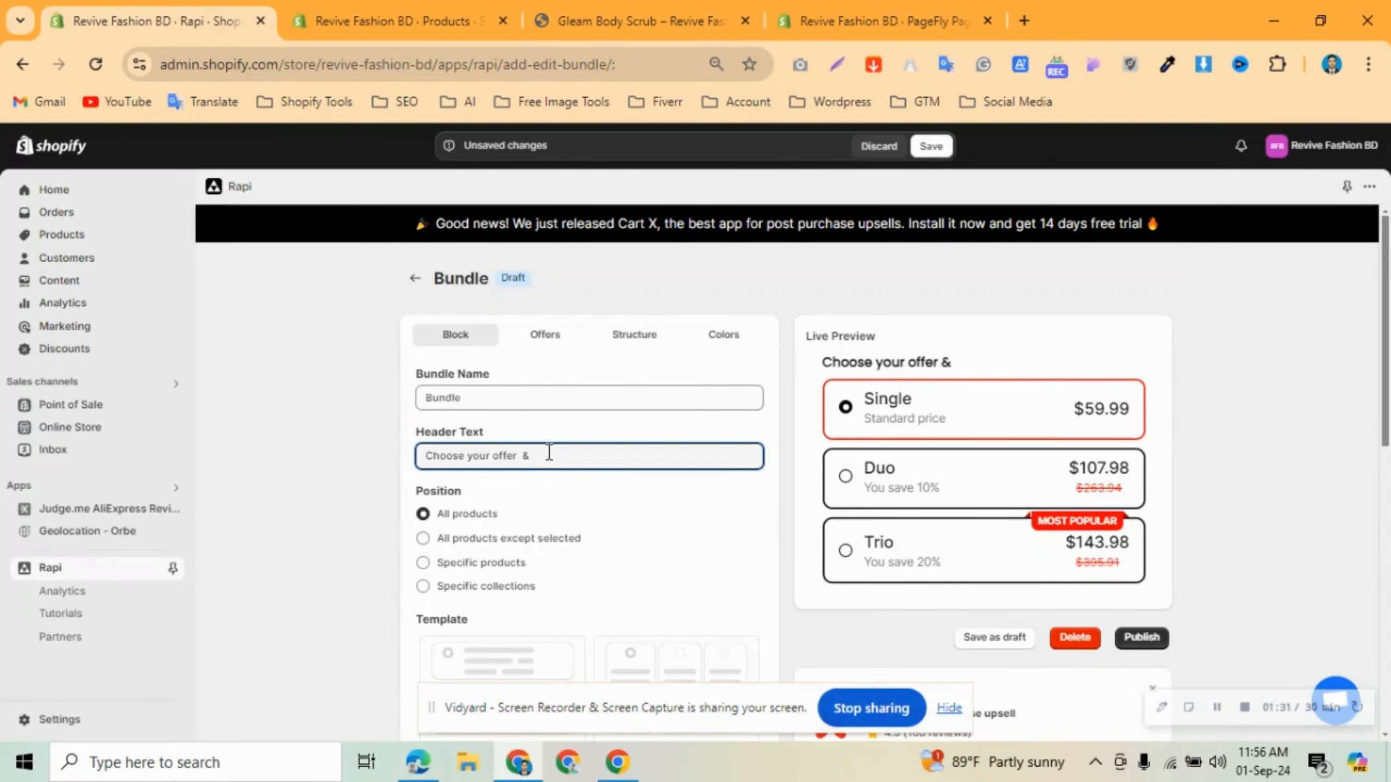
type("& Save")
left_click(478, 542)
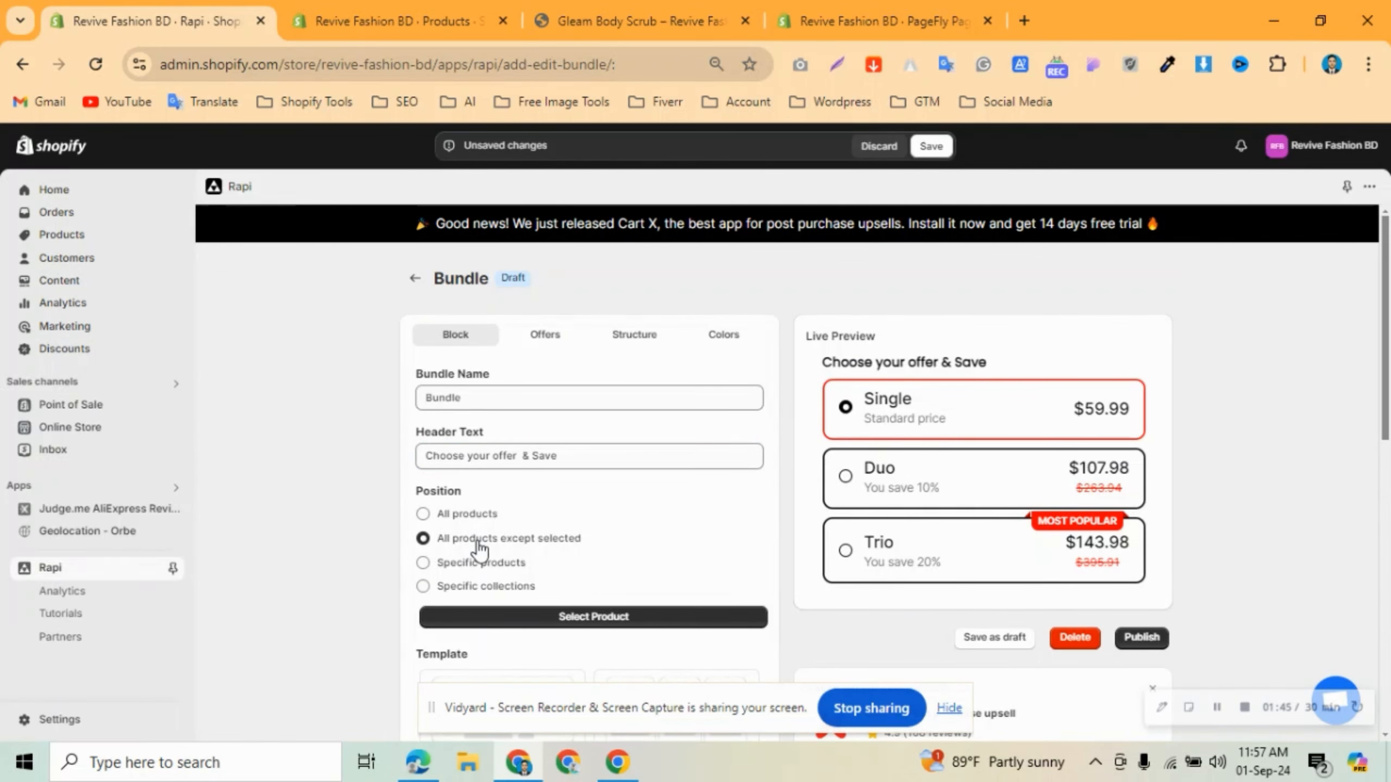
left_click(584, 617)
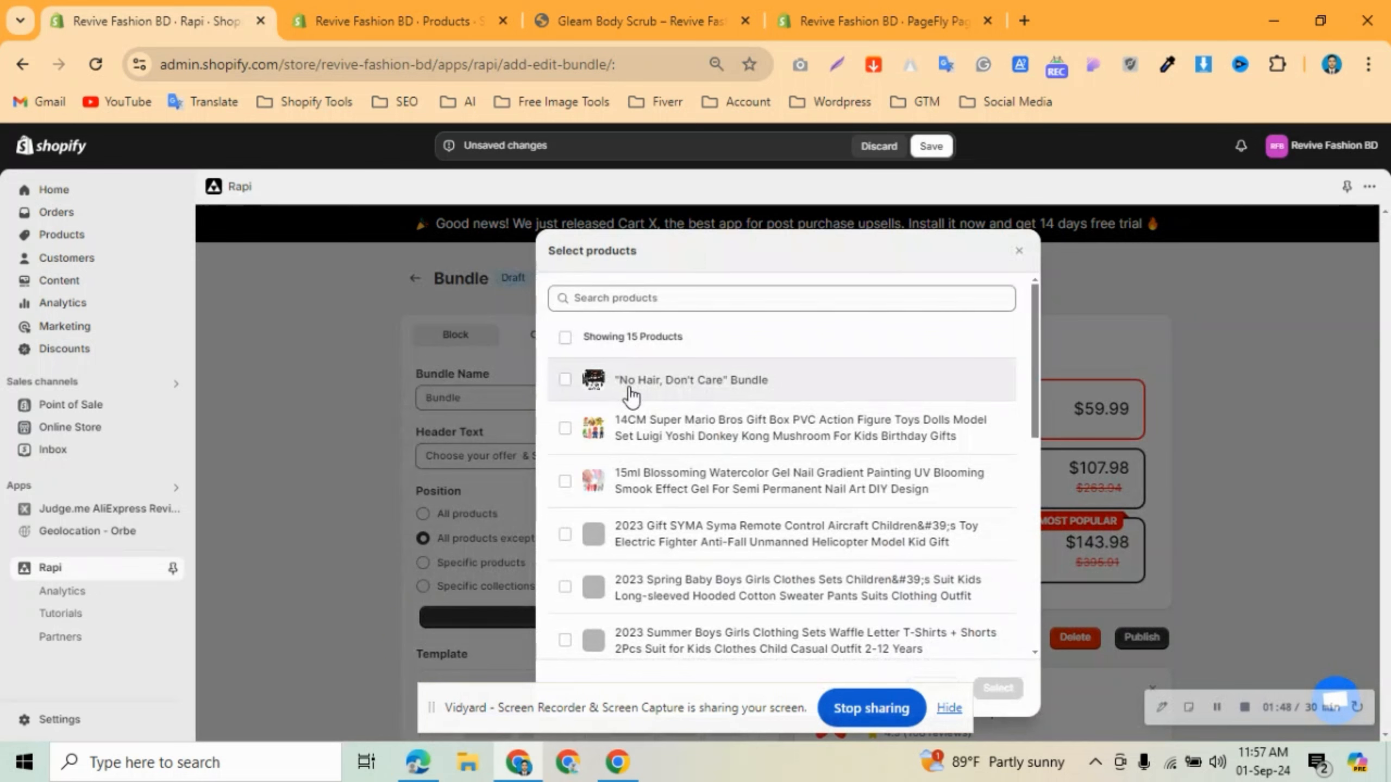
left_click(631, 393)
left_click(632, 394)
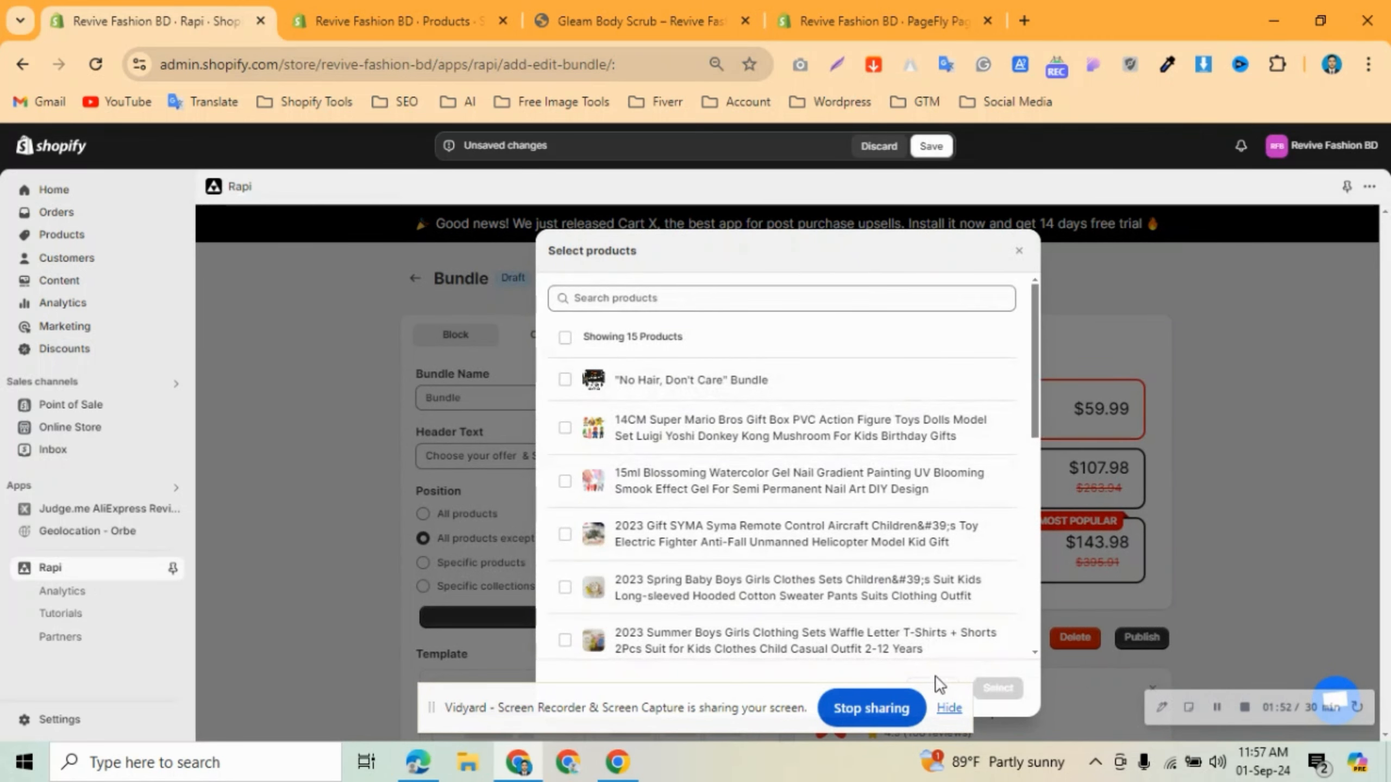
left_click(947, 708)
left_click(936, 694)
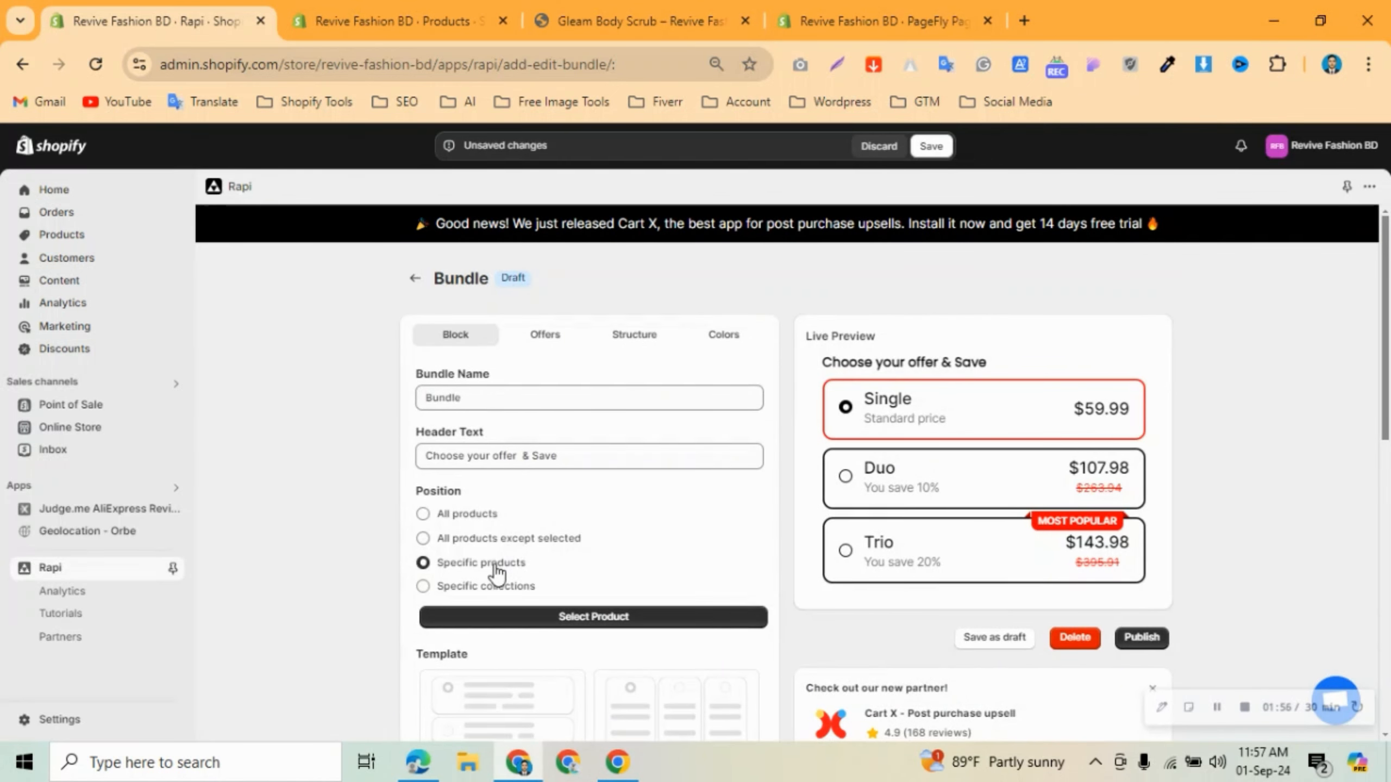
left_click(541, 615)
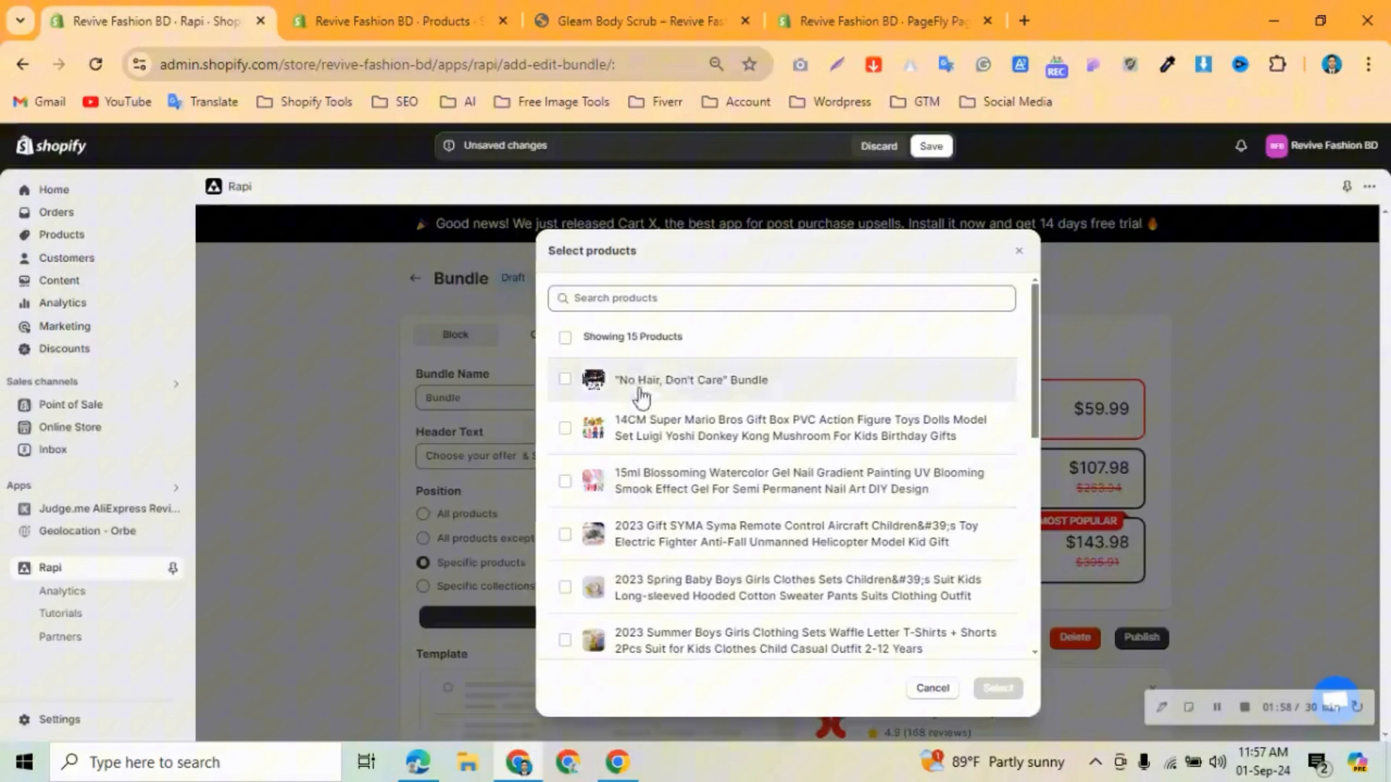
left_click(725, 645)
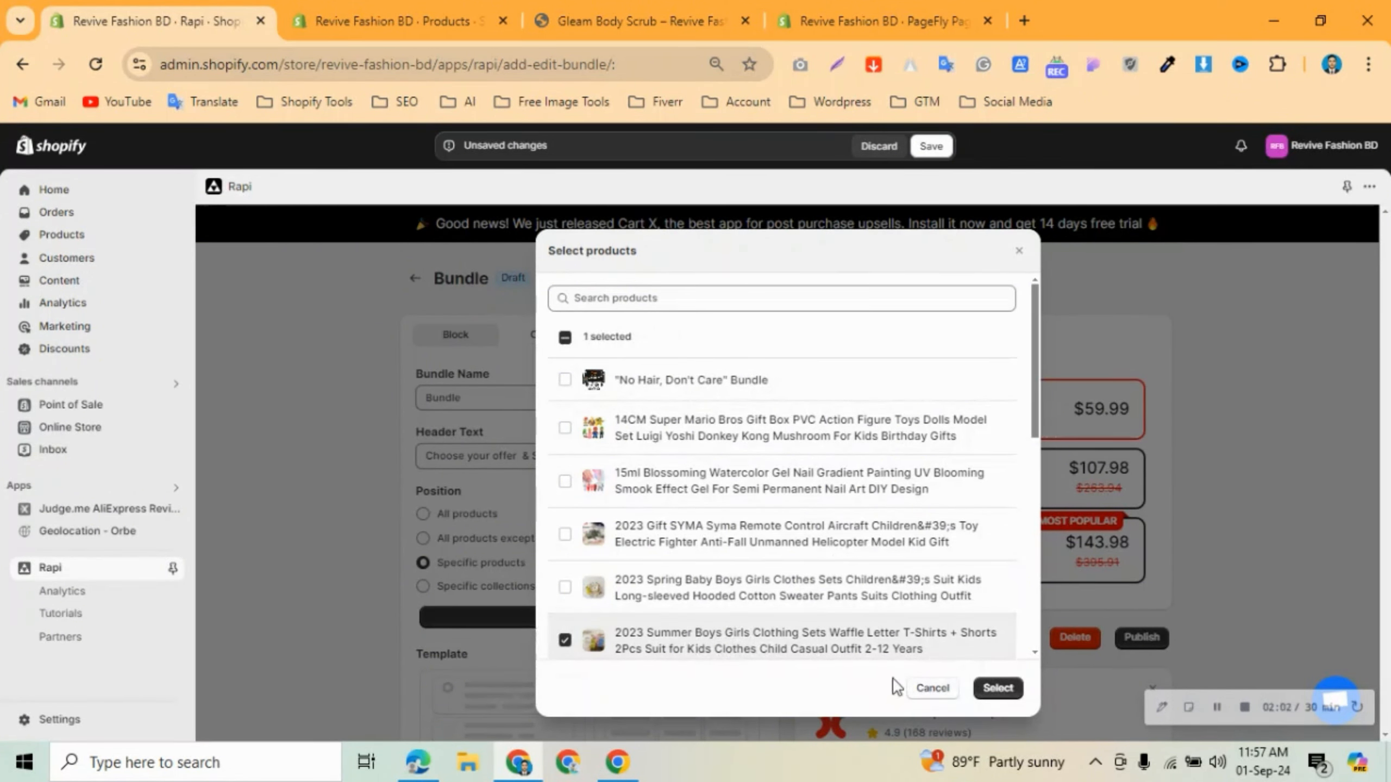
left_click(931, 690)
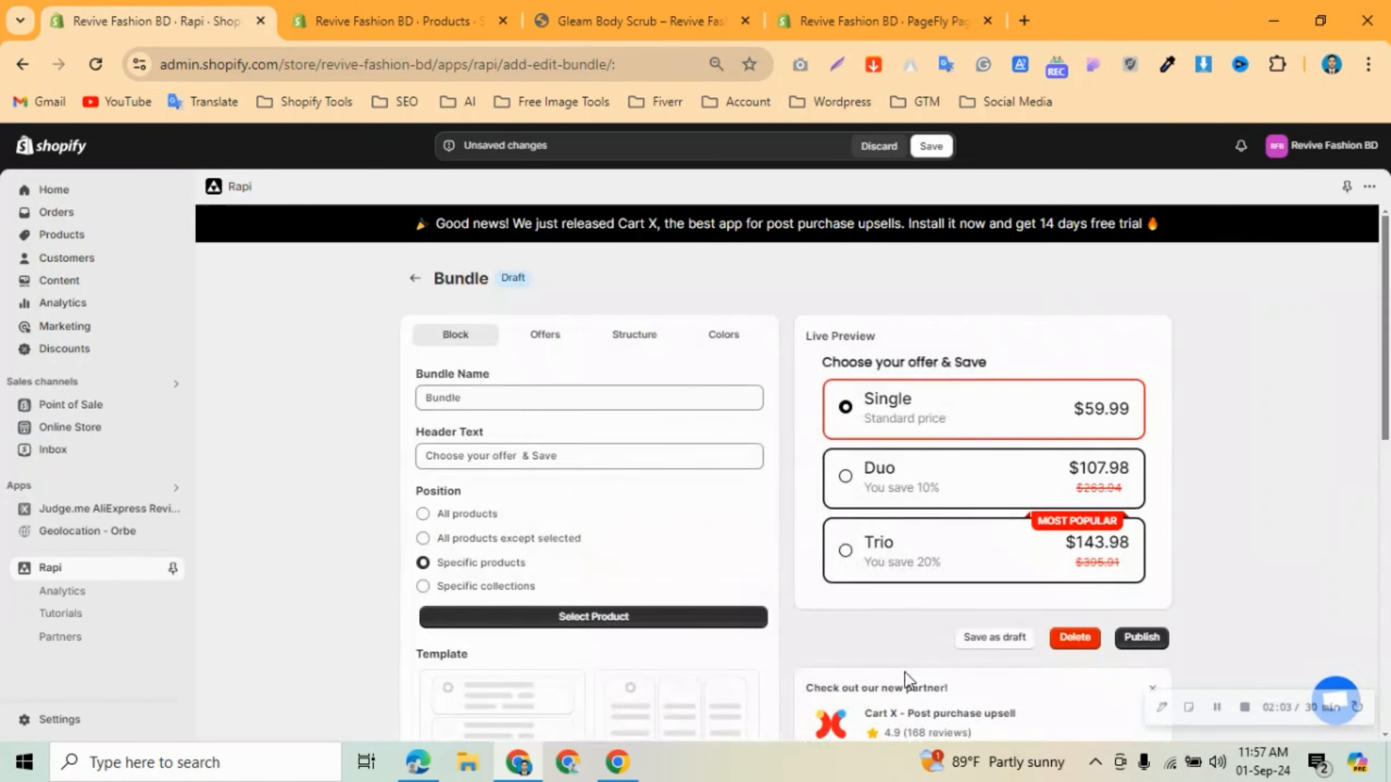
left_click(507, 592)
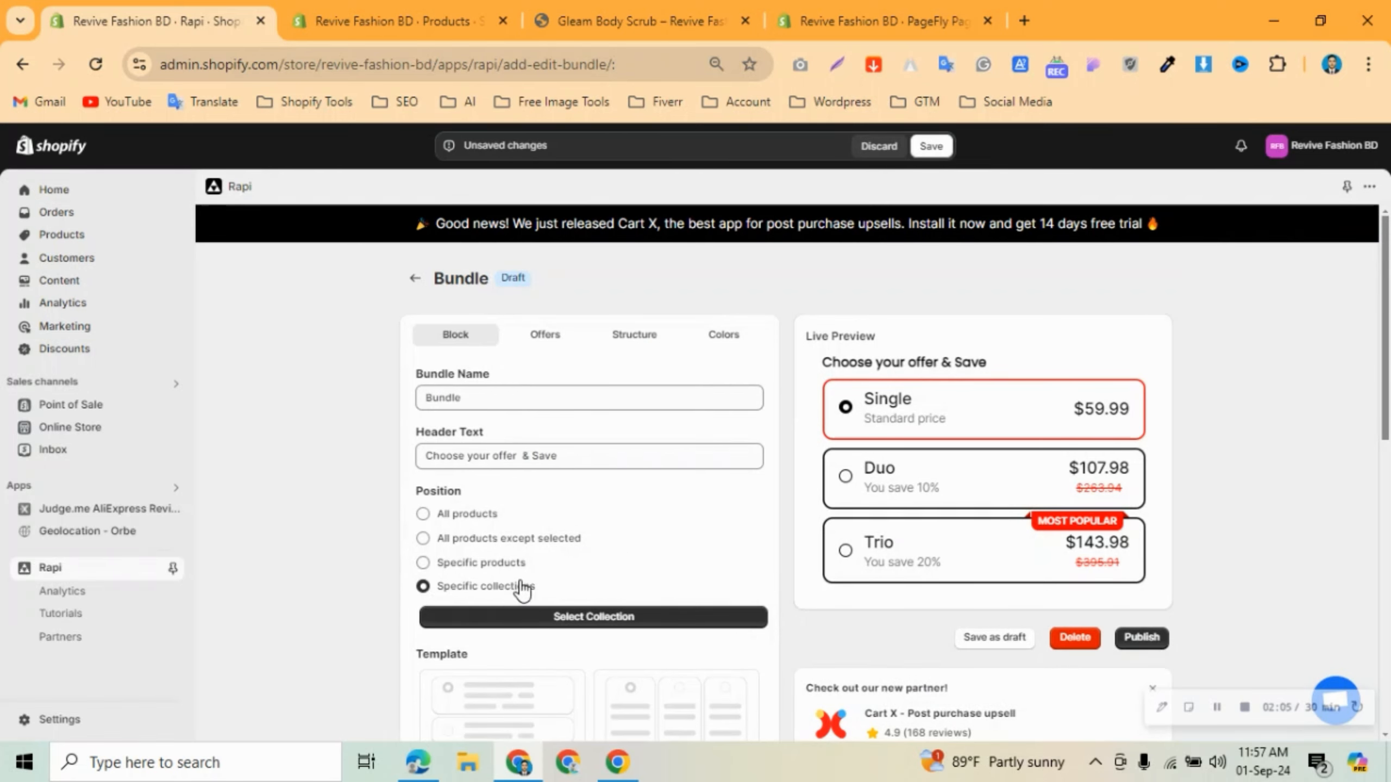
left_click(602, 616)
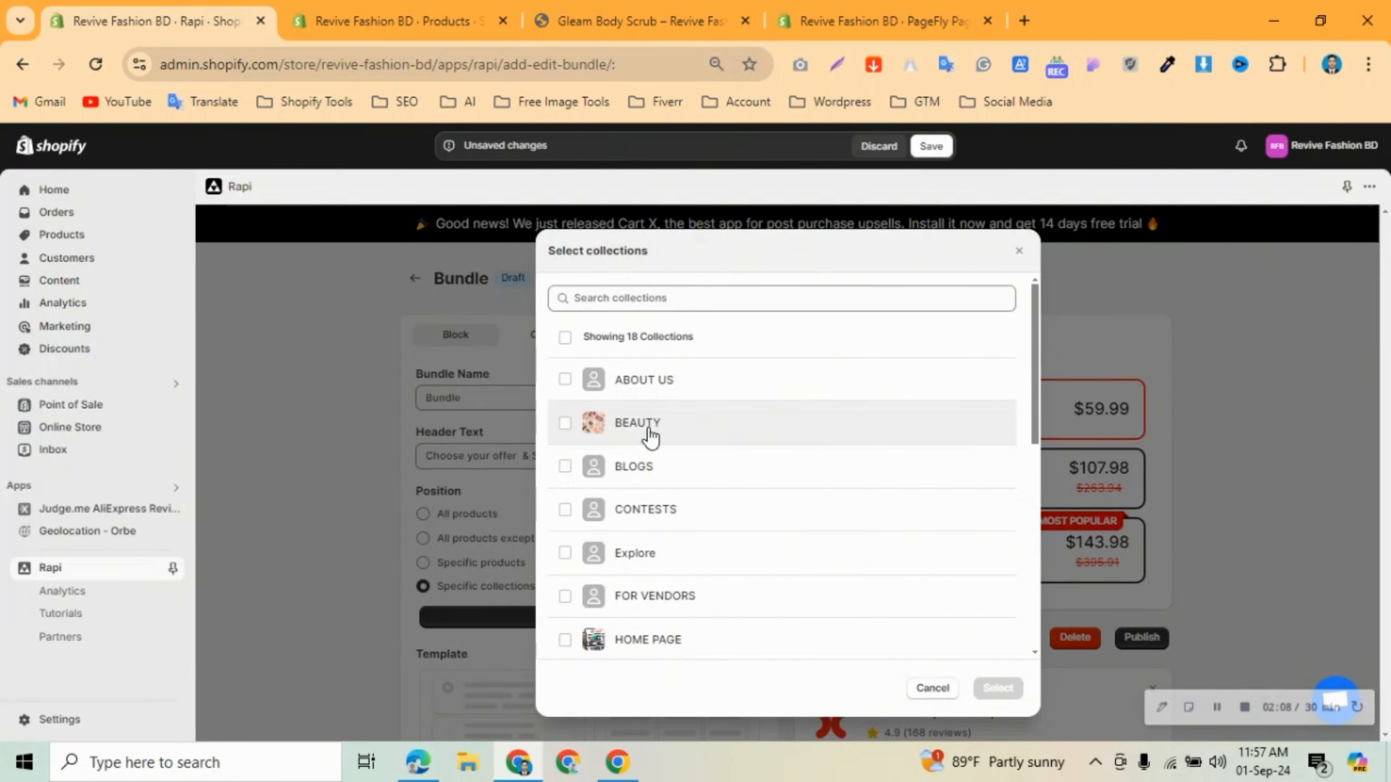
left_click(650, 435)
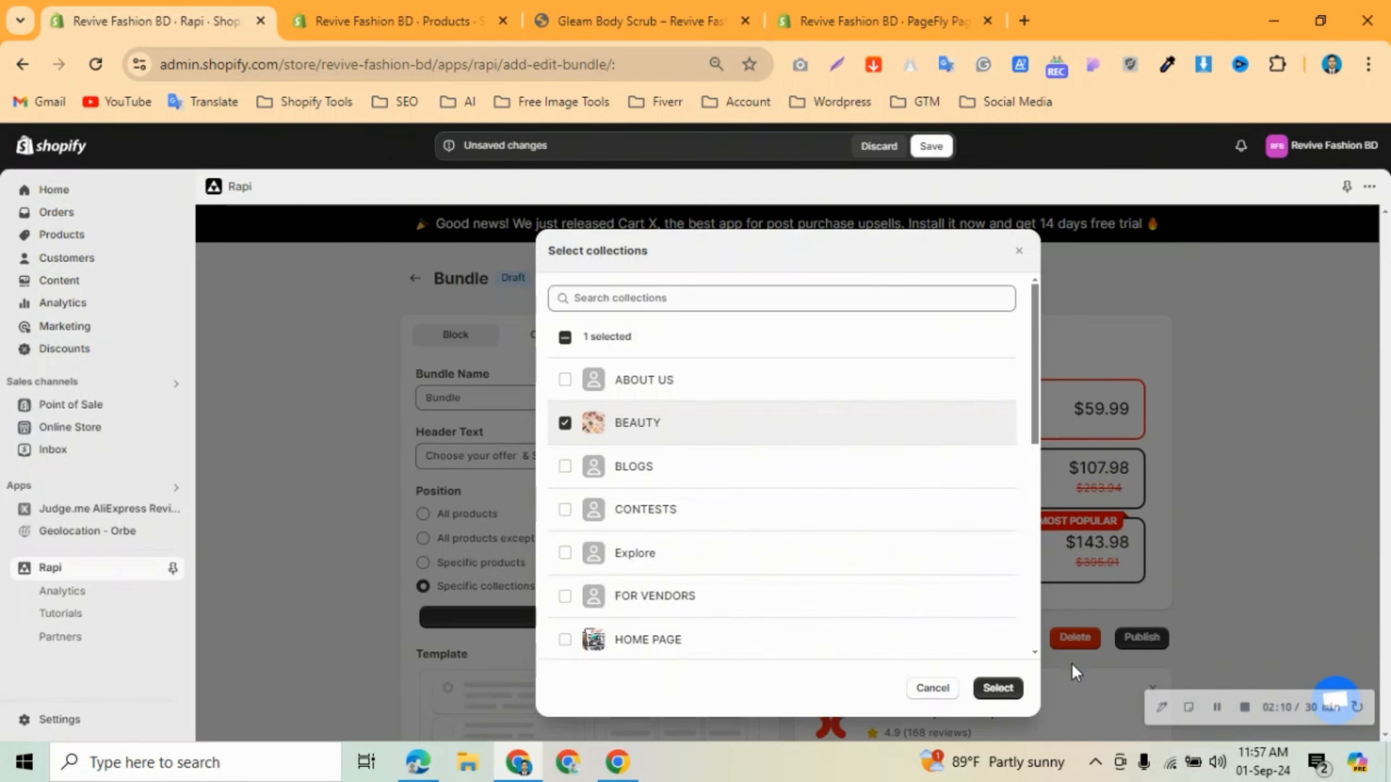
left_click(941, 691)
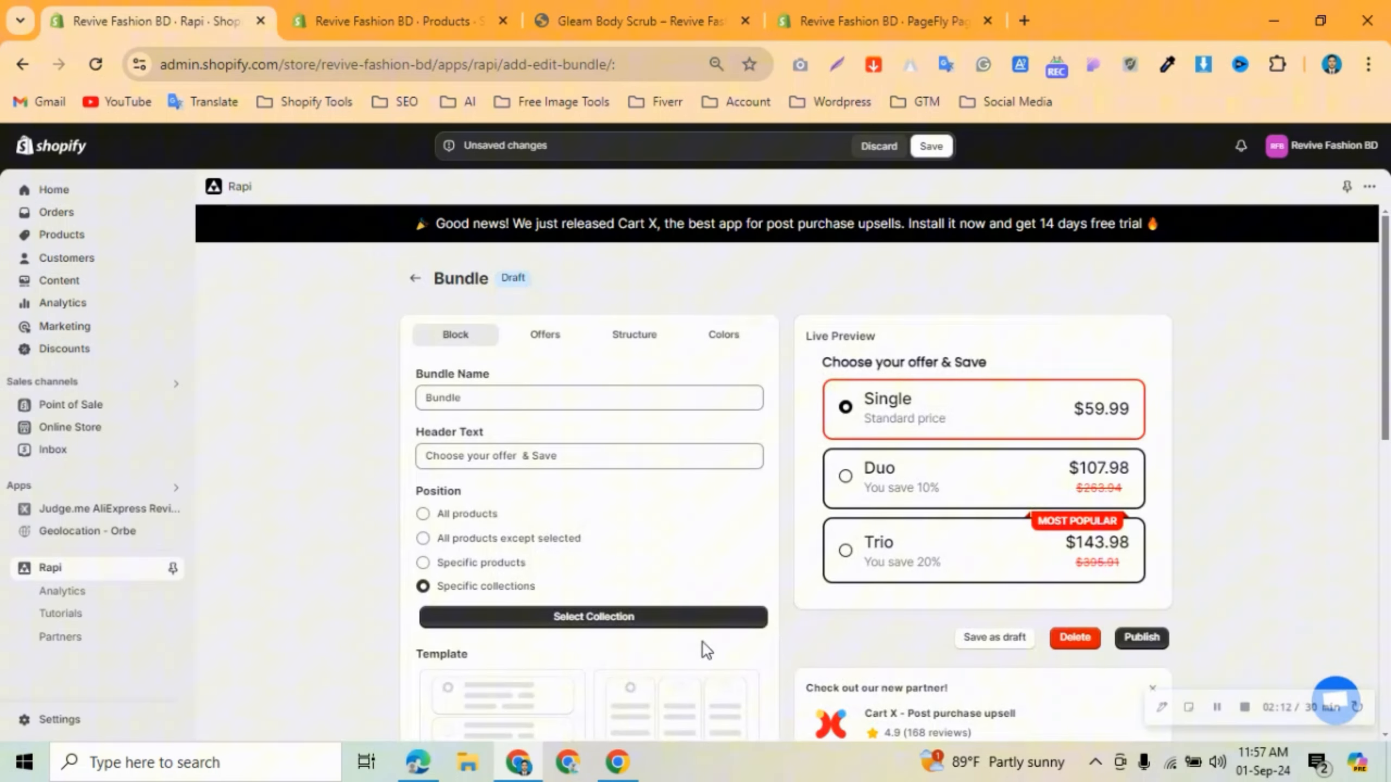
left_click(442, 516)
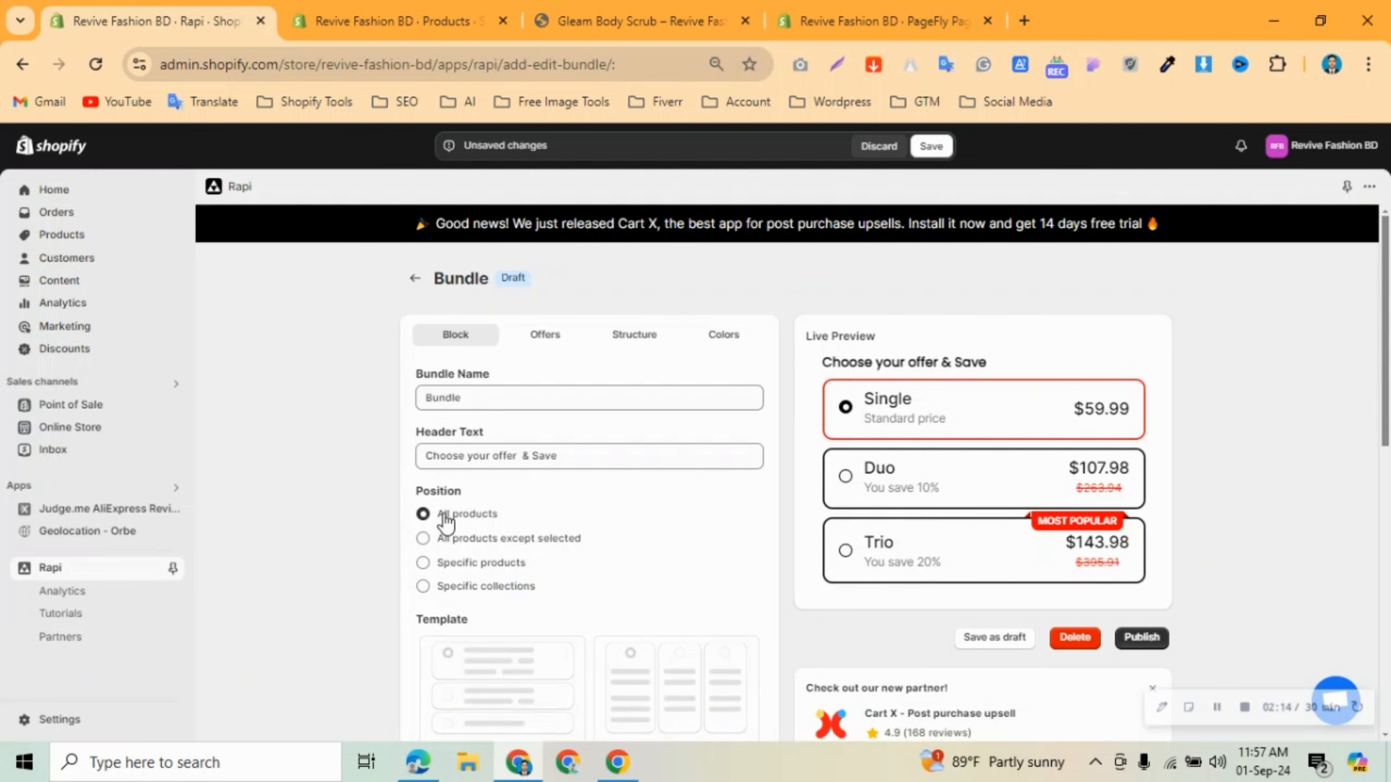
scroll(539, 561, "down", 2)
scroll(462, 536, "down", 4)
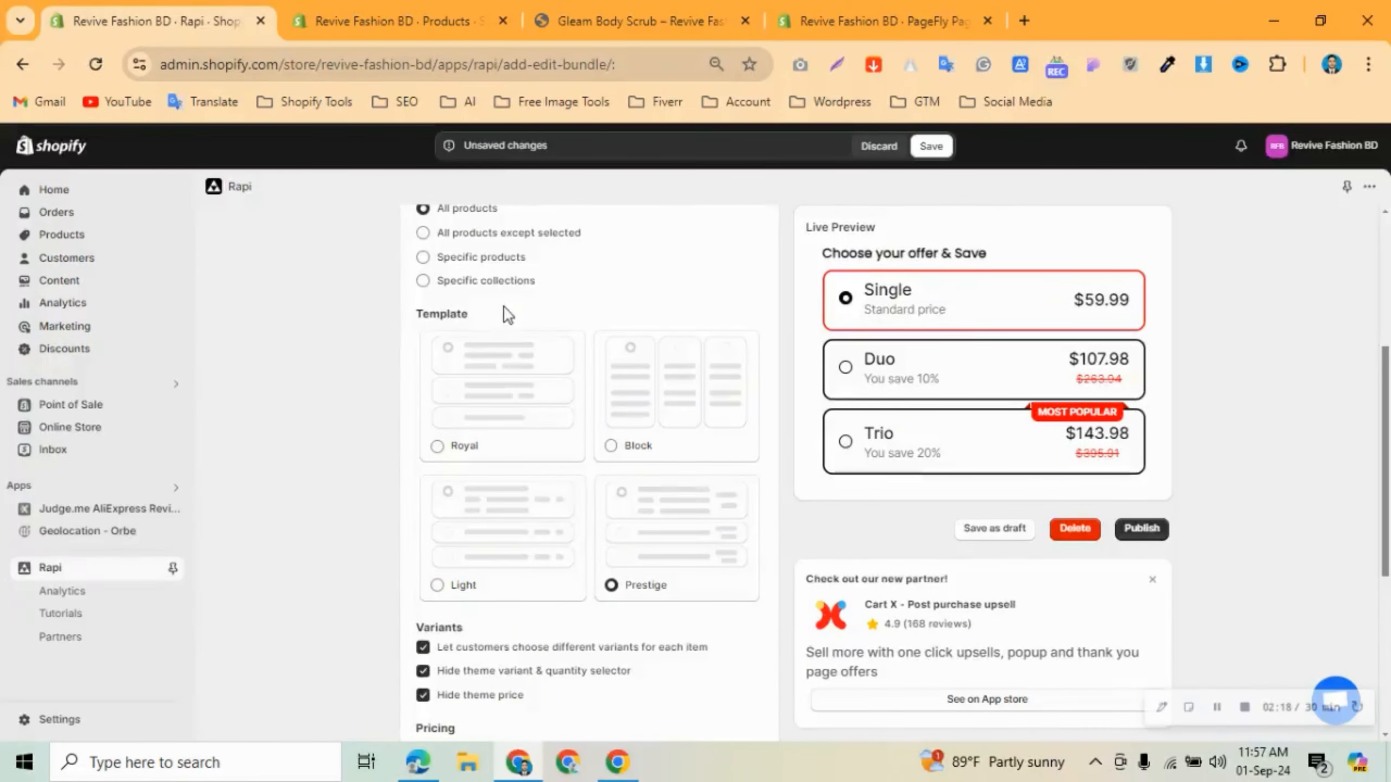
left_click(472, 389)
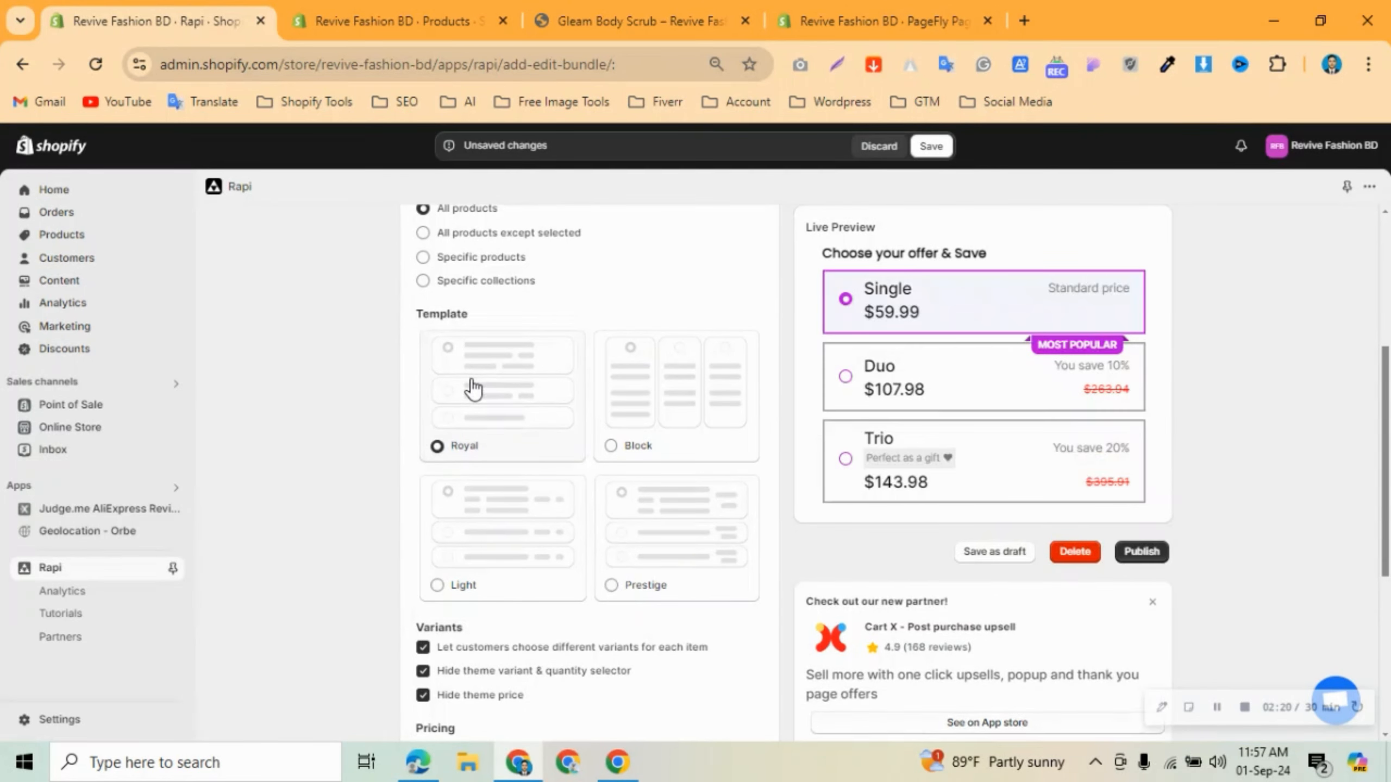
left_click(696, 385)
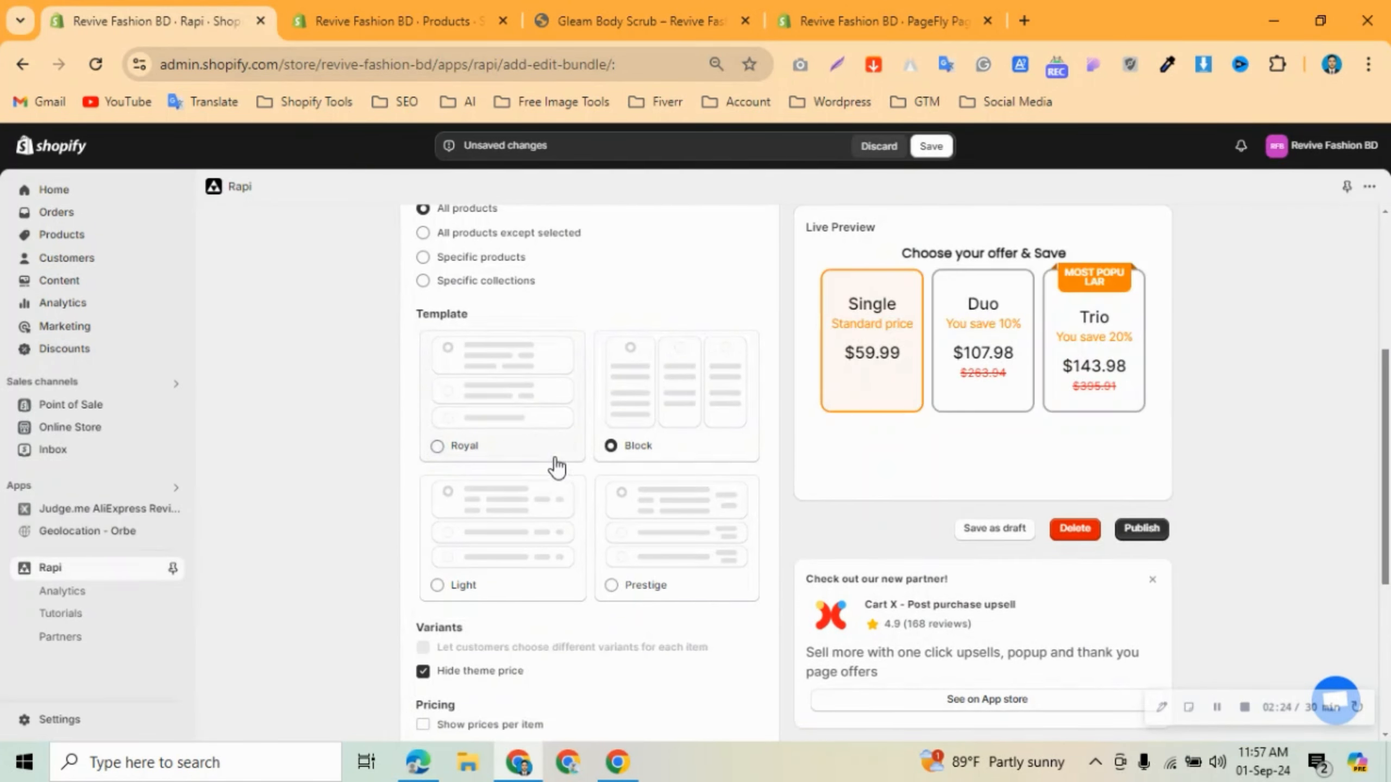
left_click(496, 523)
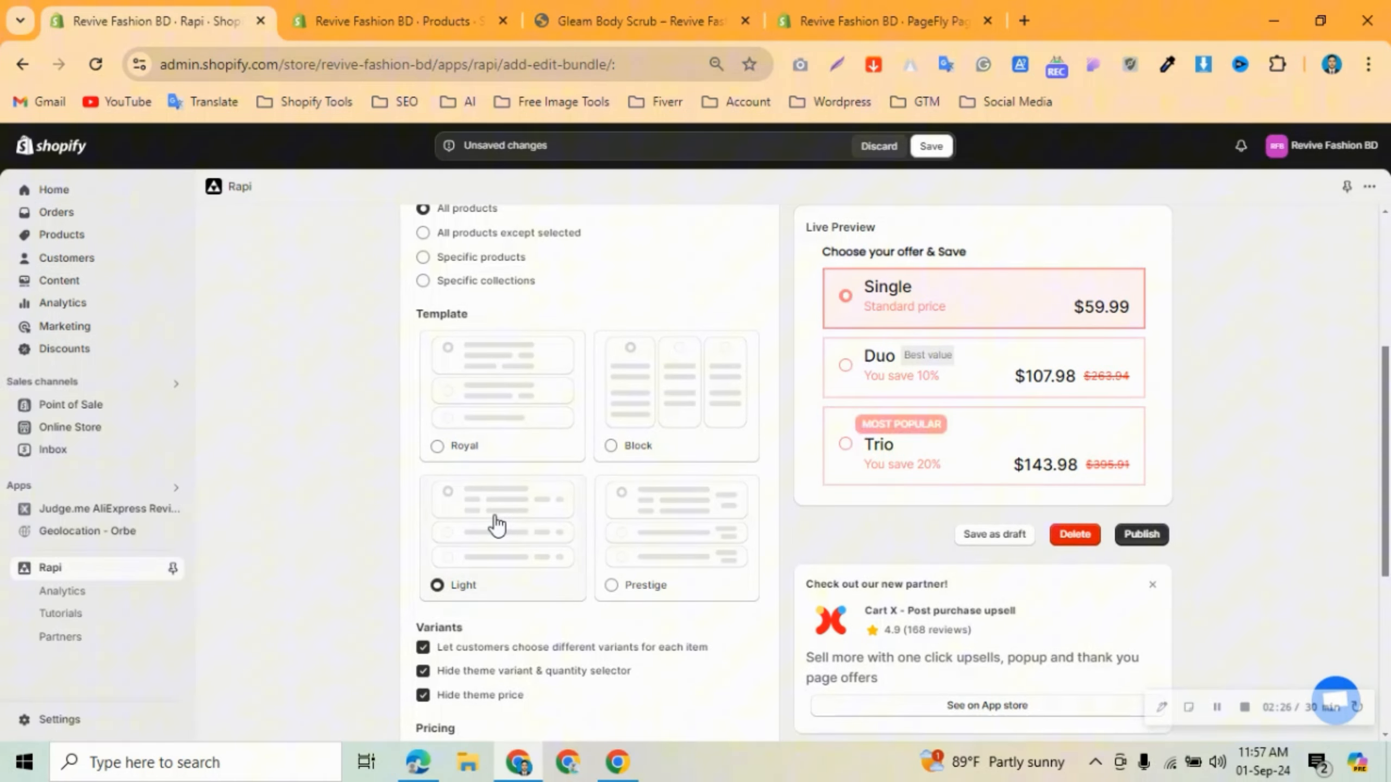
left_click(708, 555)
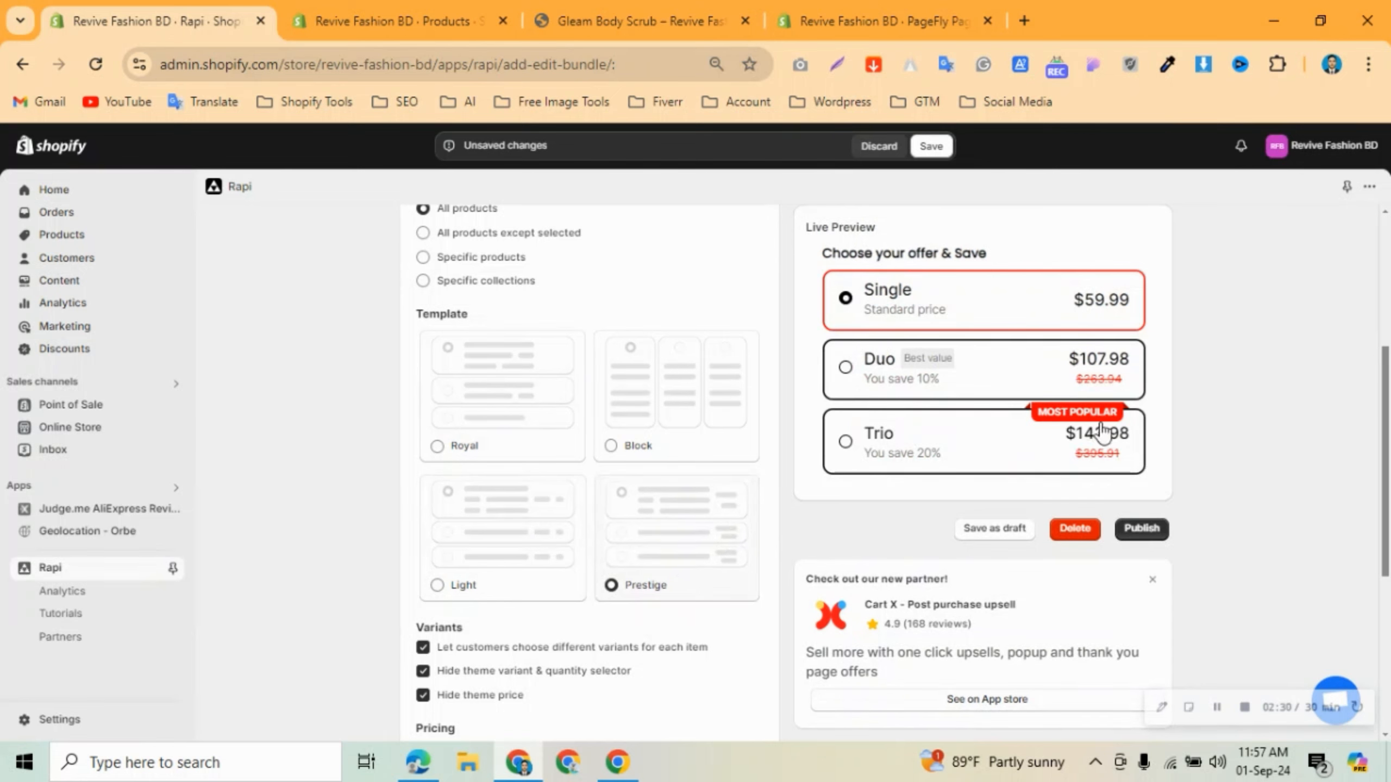
scroll(580, 504, "down", 3)
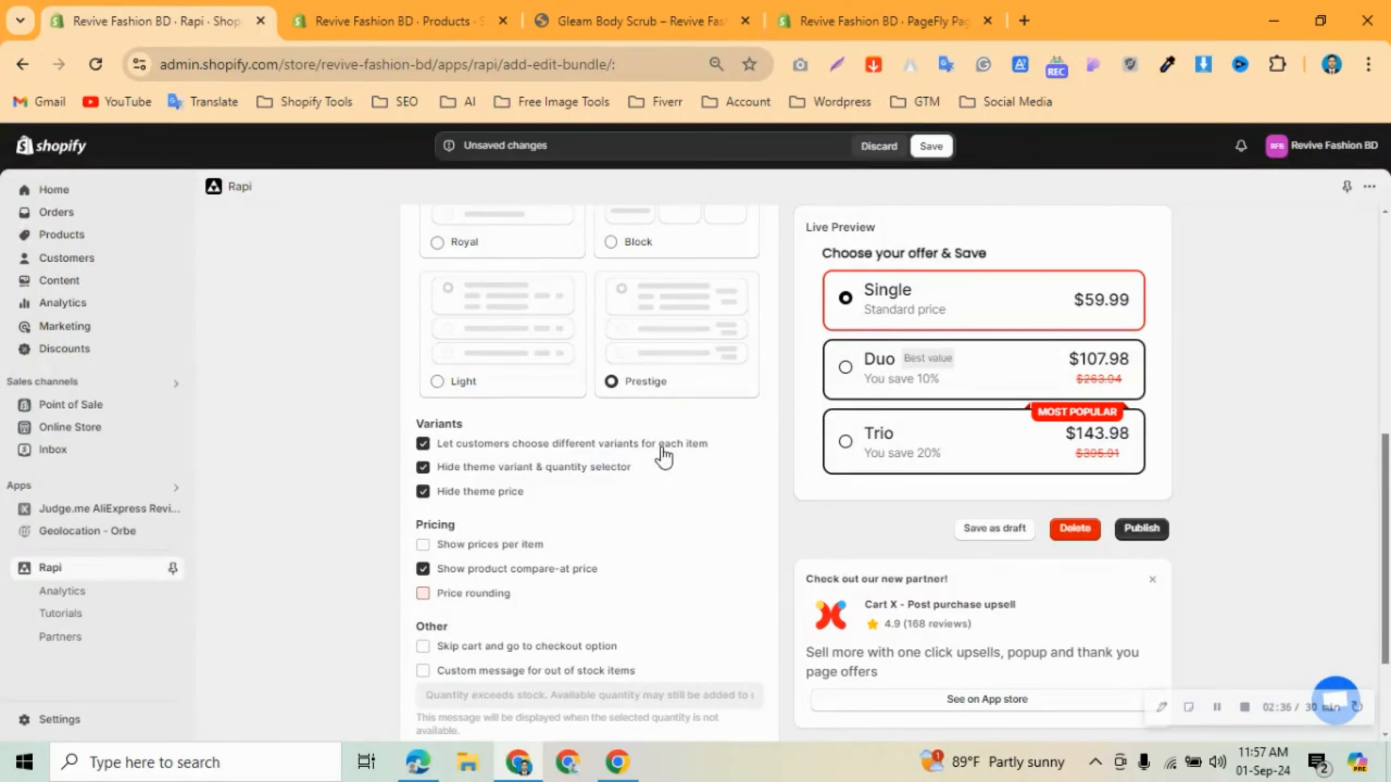
left_click(497, 453)
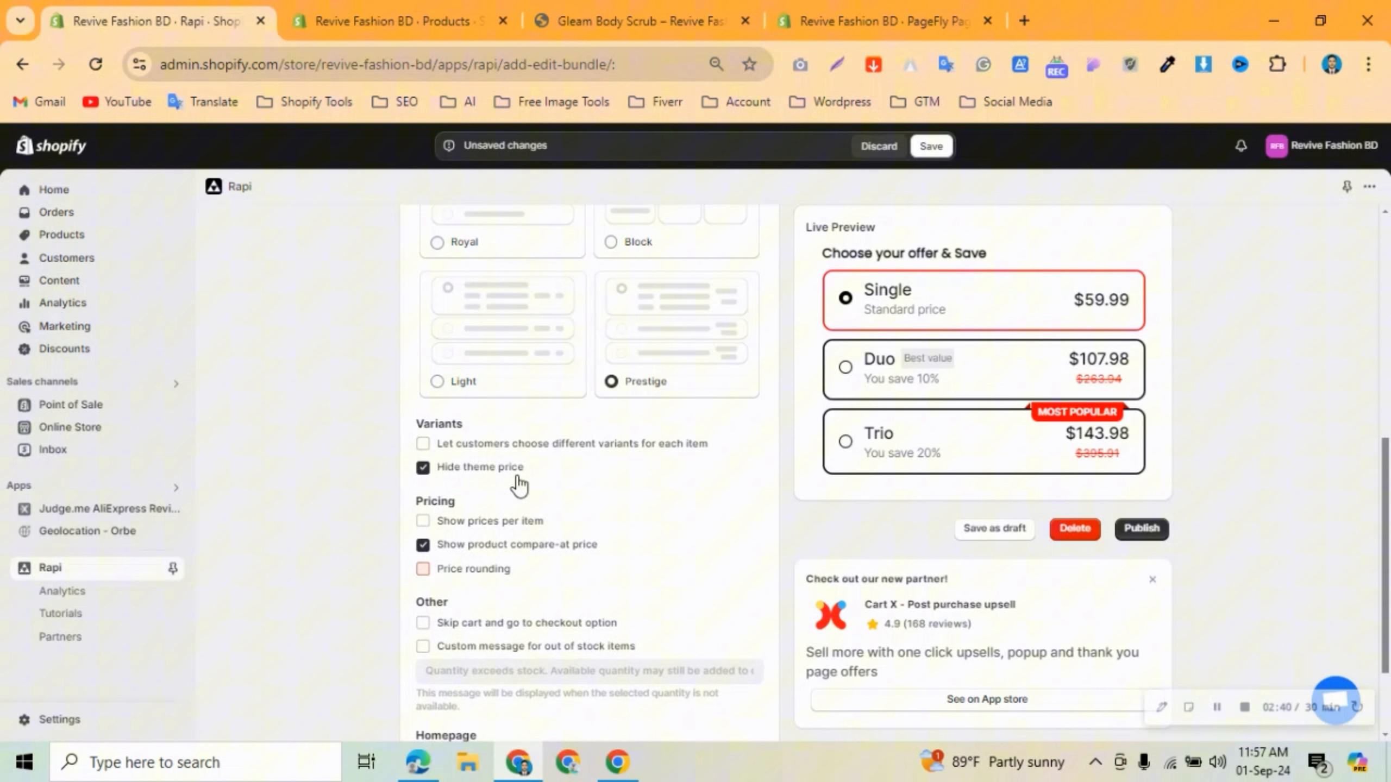
left_click(491, 451)
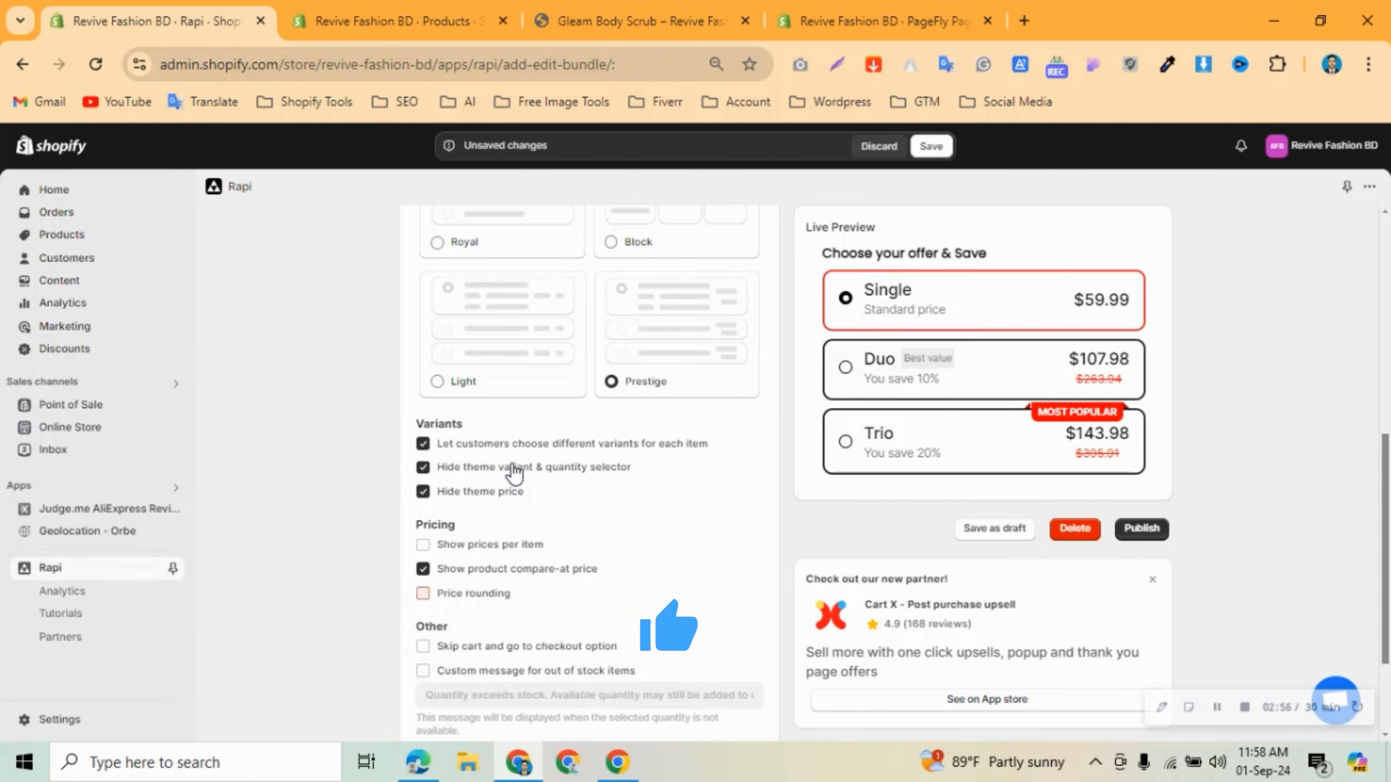
left_click(509, 491)
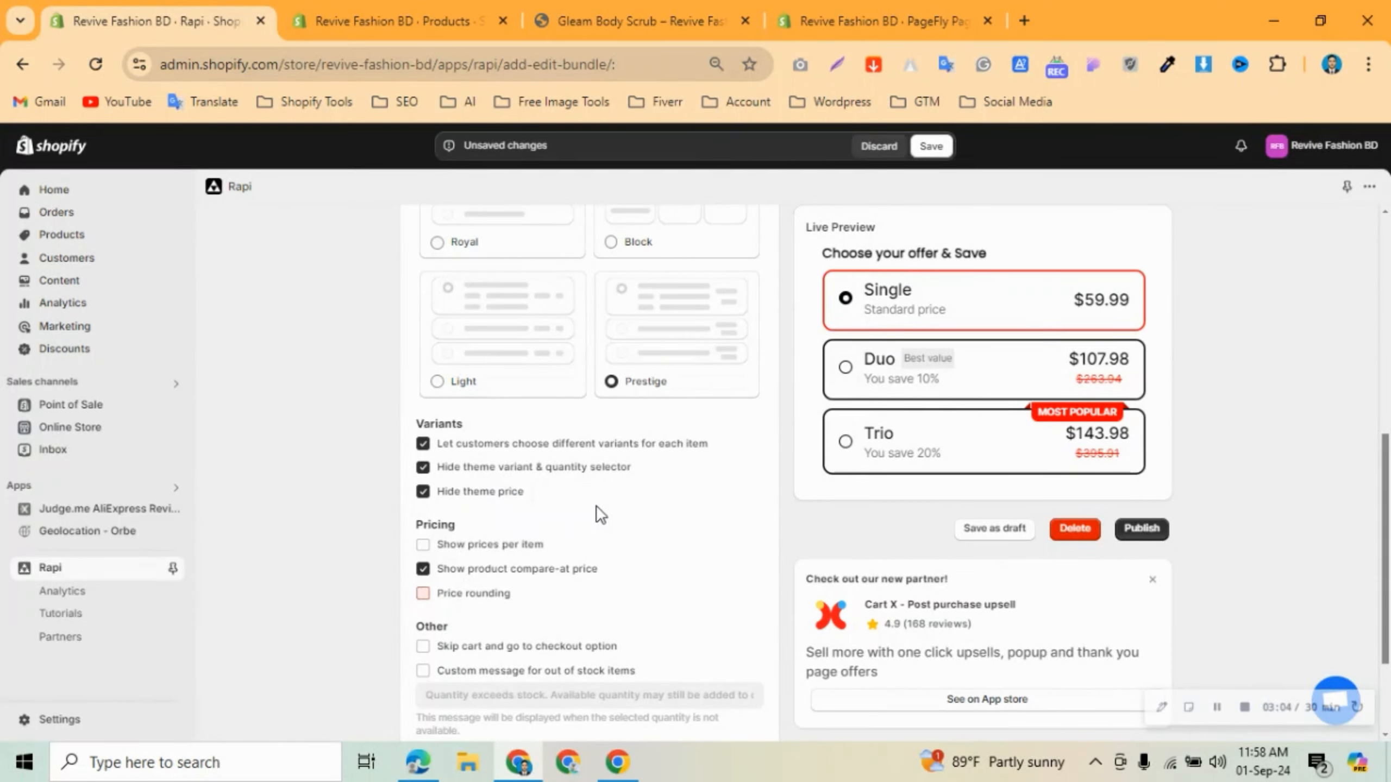
scroll(433, 544, "down", 2)
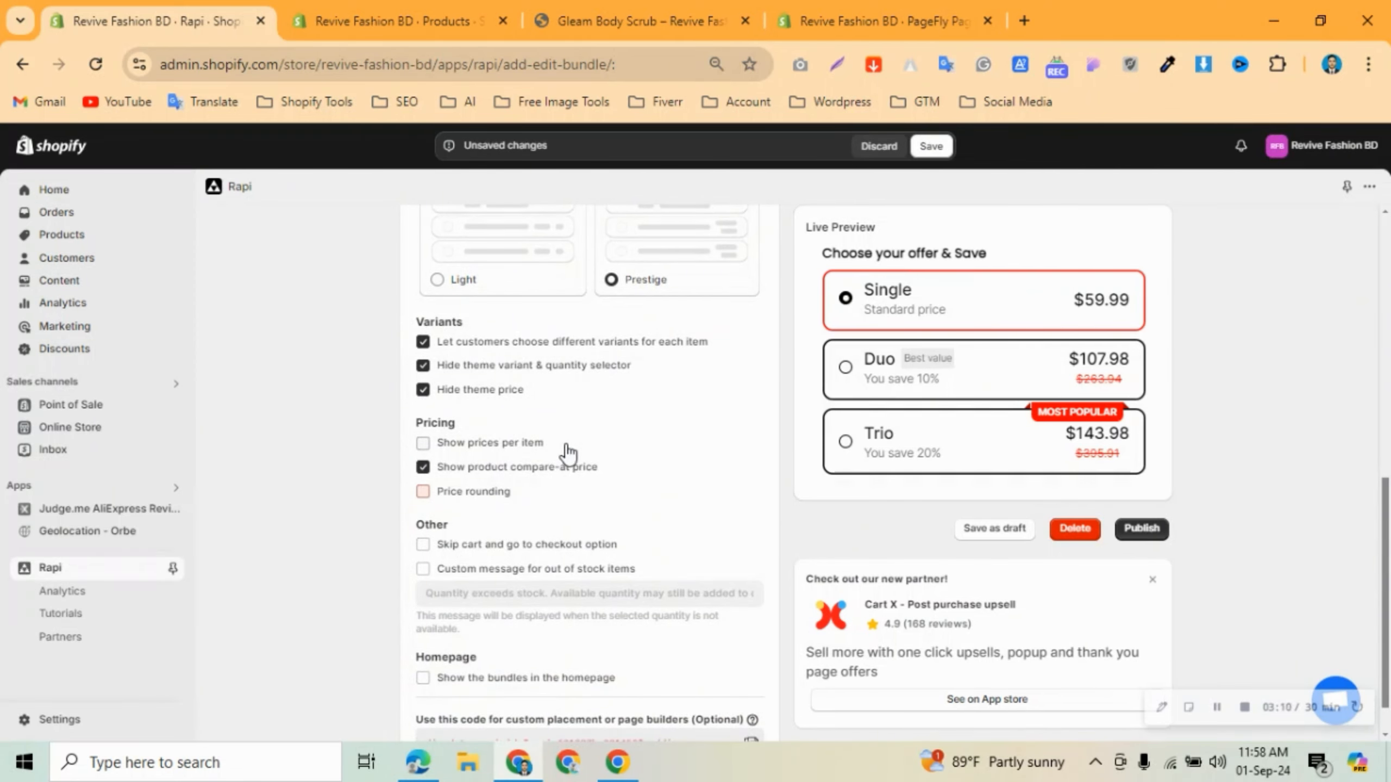
left_click(501, 449)
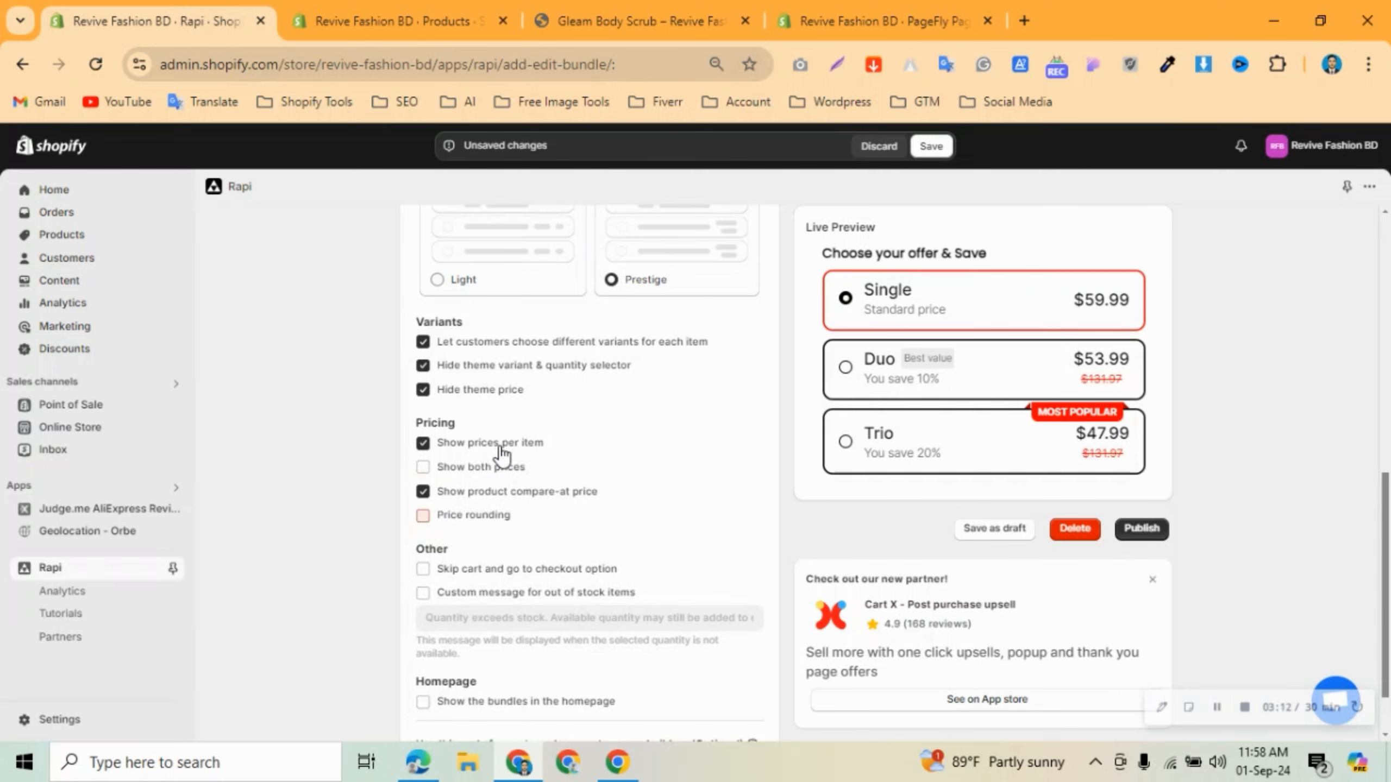
left_click(500, 449)
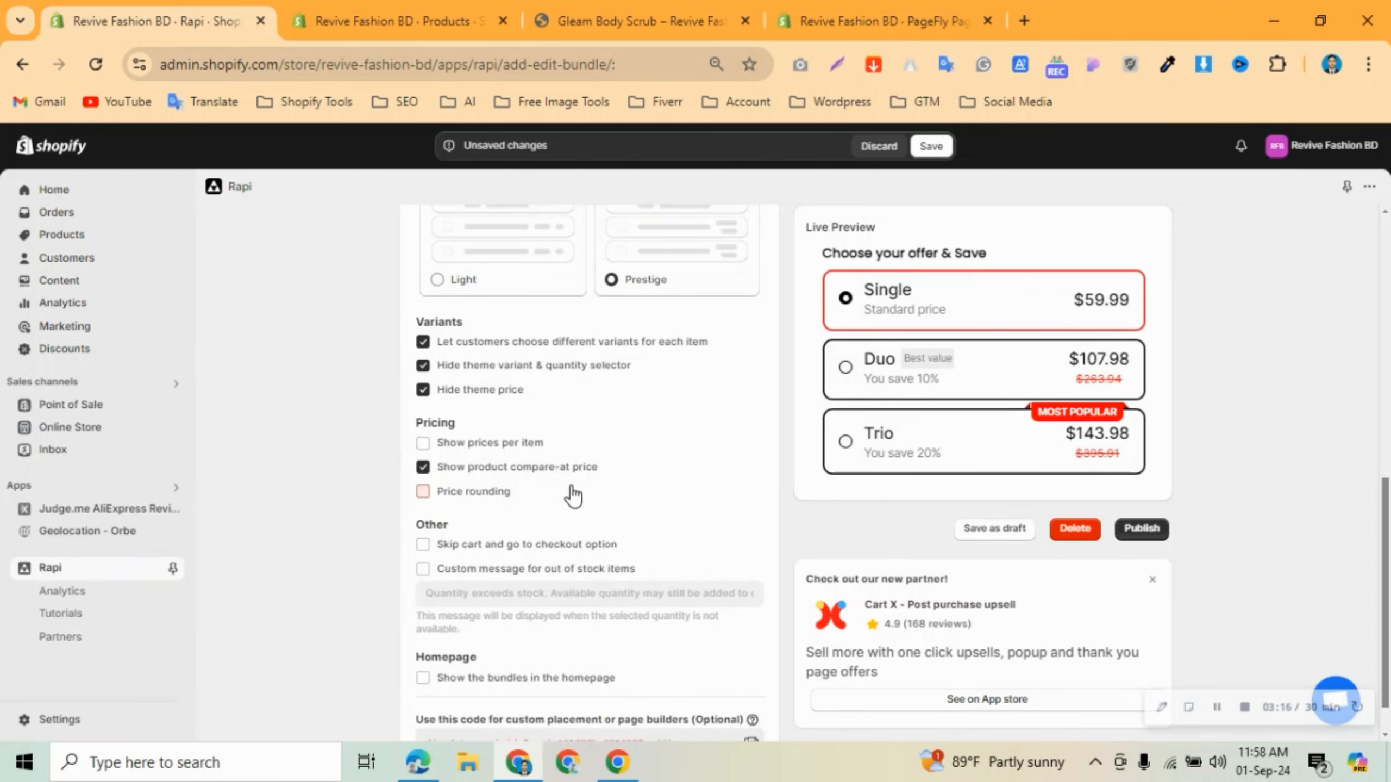
left_click(454, 494)
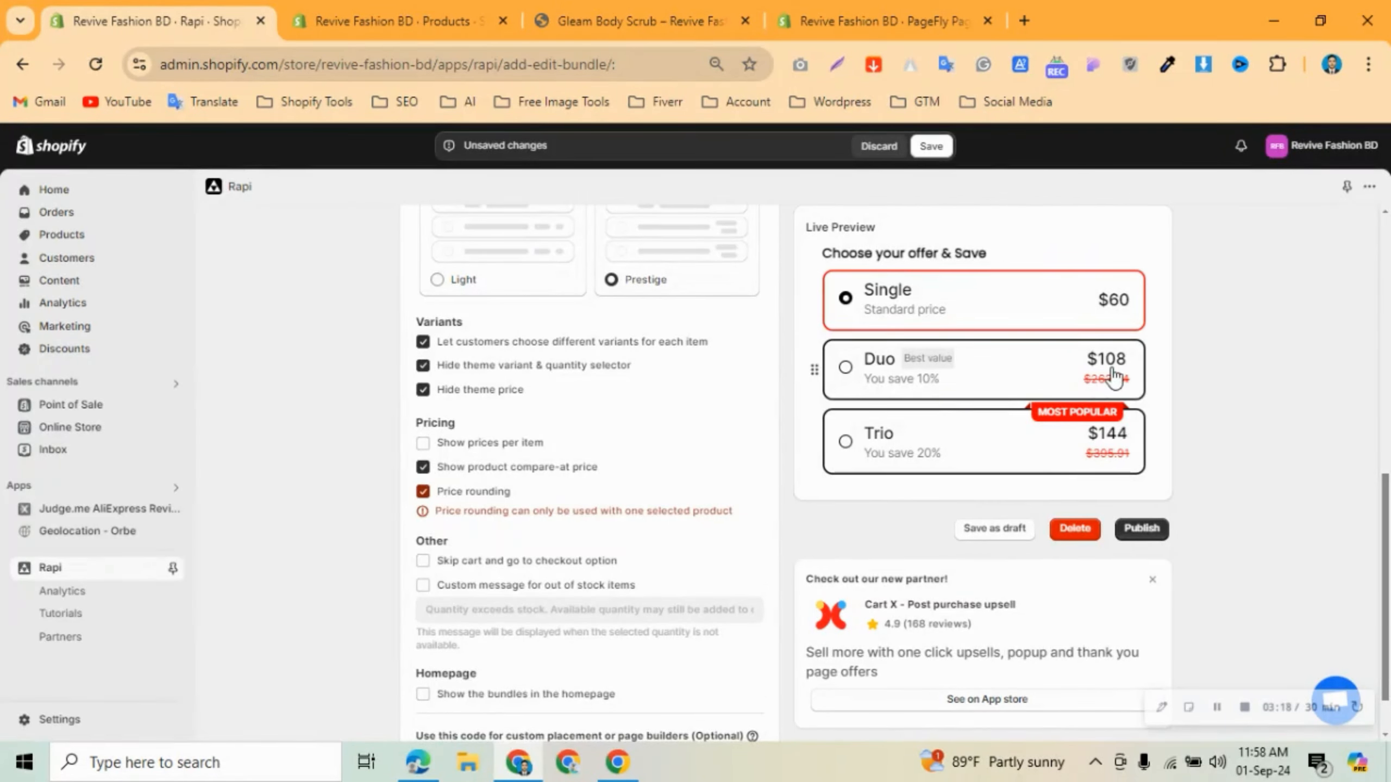
left_click(481, 493)
Try Skip cart, custom out-of-stock message and Homepage options, leaving all off, then show Offer #1's settings.
scroll(492, 505, "down", 1)
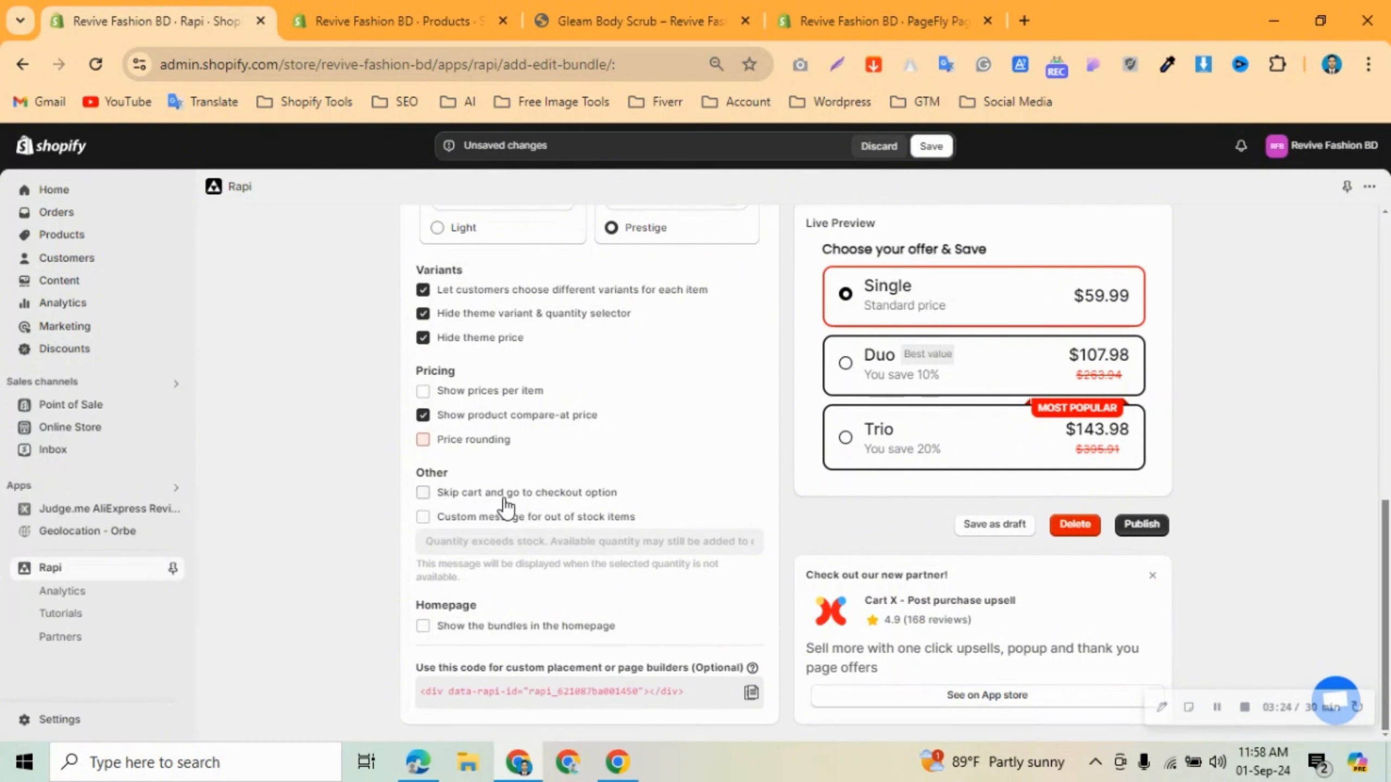
left_click(541, 495)
left_click(539, 495)
left_click(455, 518)
left_click(484, 546)
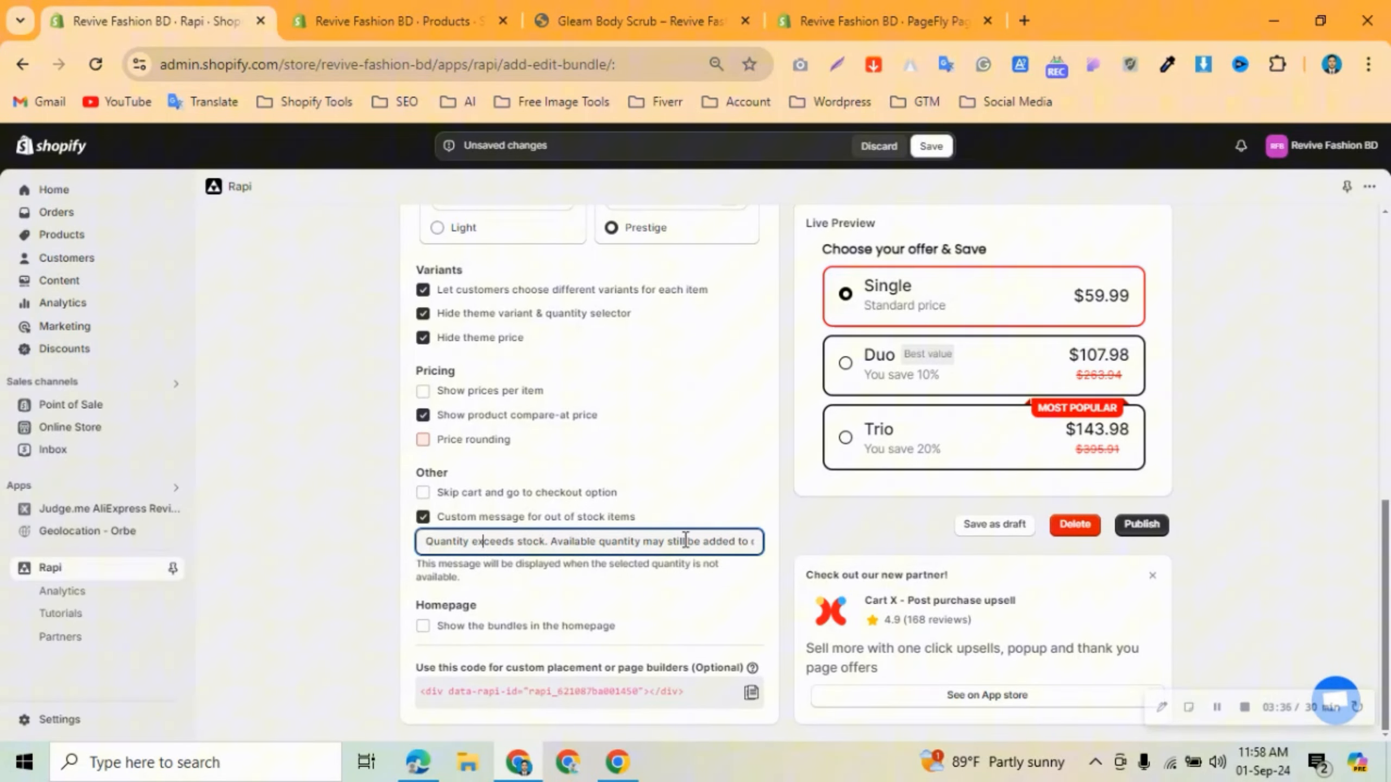
left_click(423, 518)
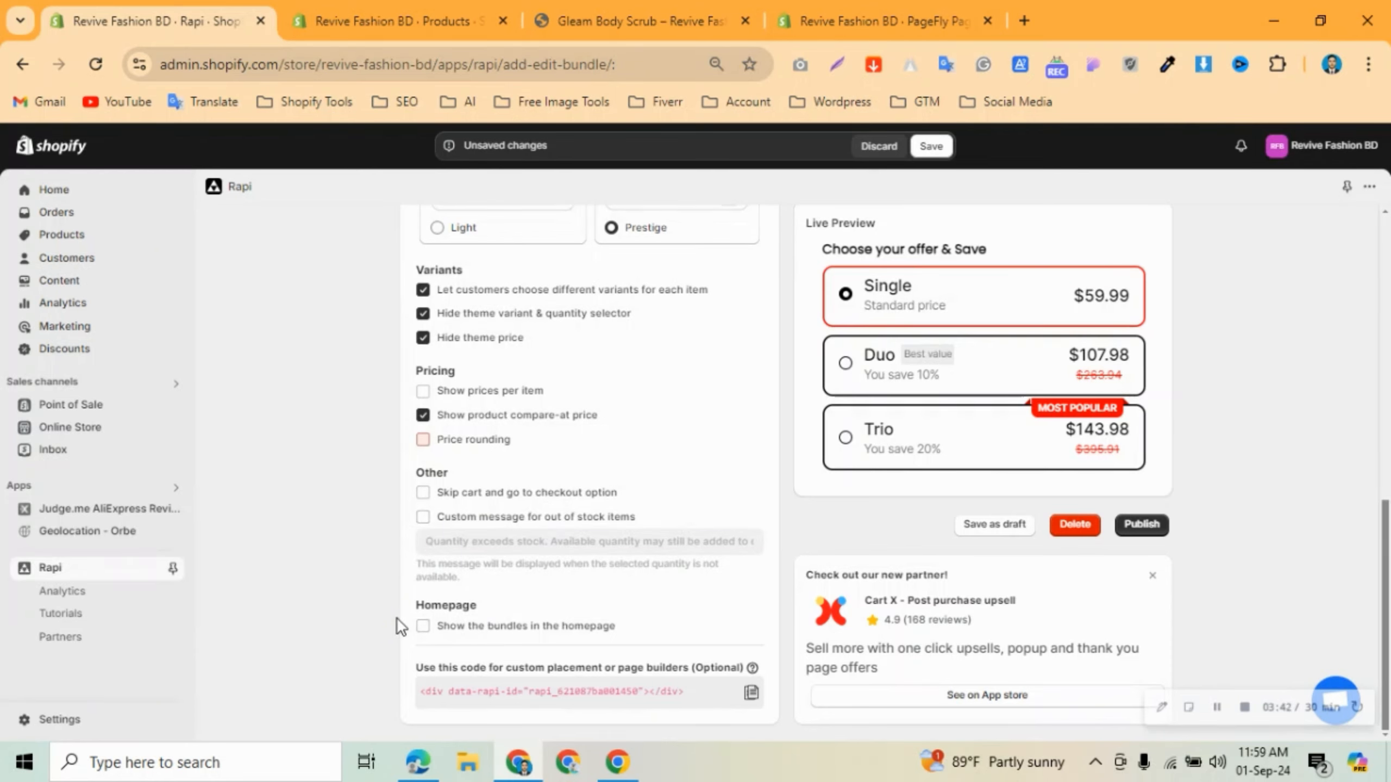
left_click(473, 635)
left_click(475, 631)
scroll(701, 565, "up", 10)
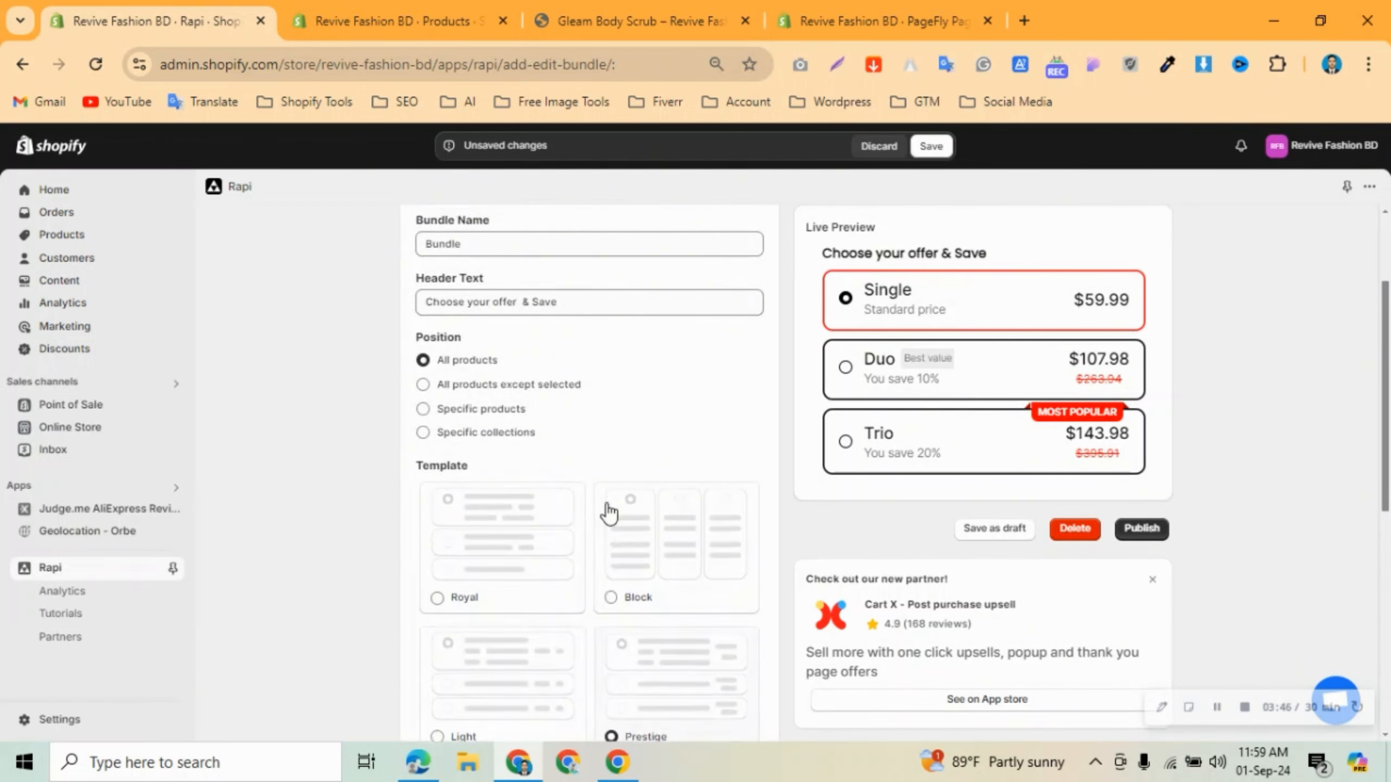
left_click(540, 341)
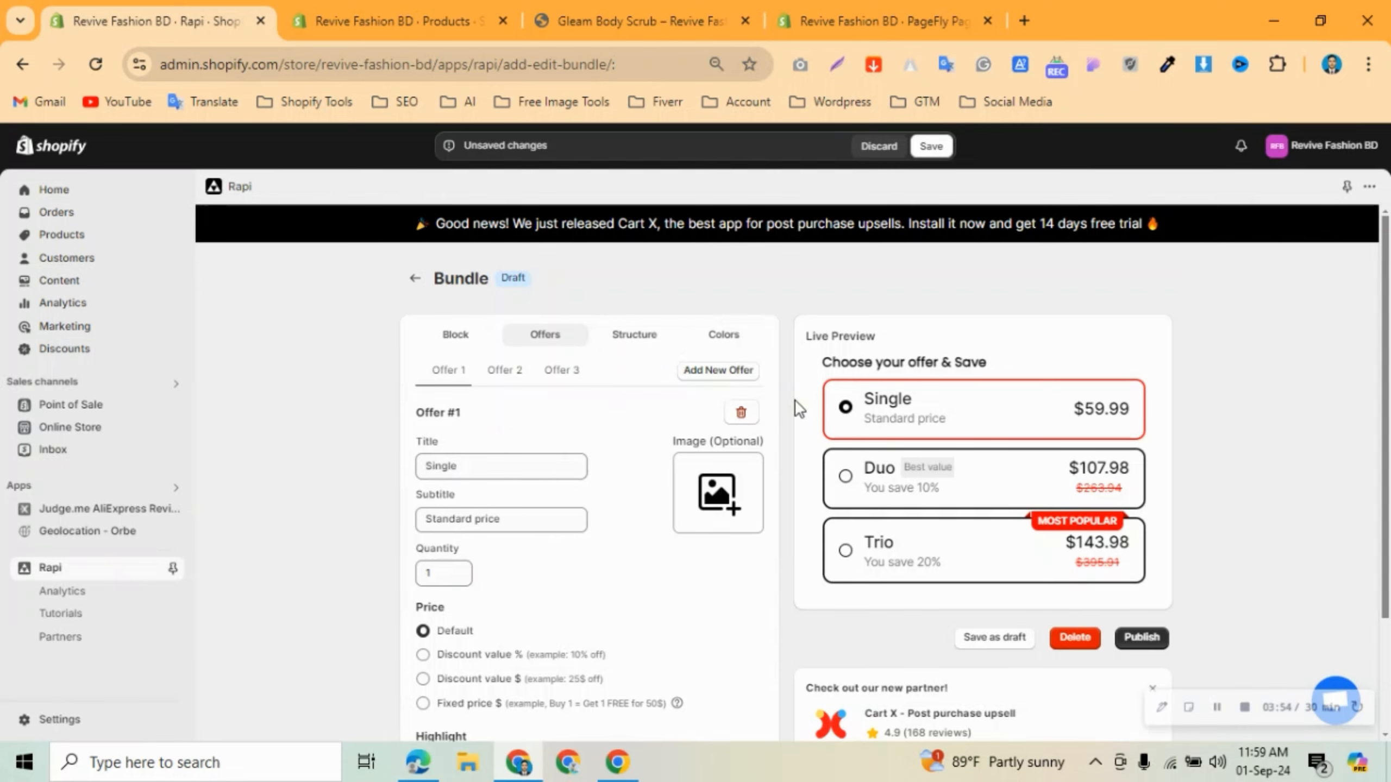
Try a percentage discount on the Single offer, revert to default price, and highlight it as MOST POPULAR.
left_click(485, 467)
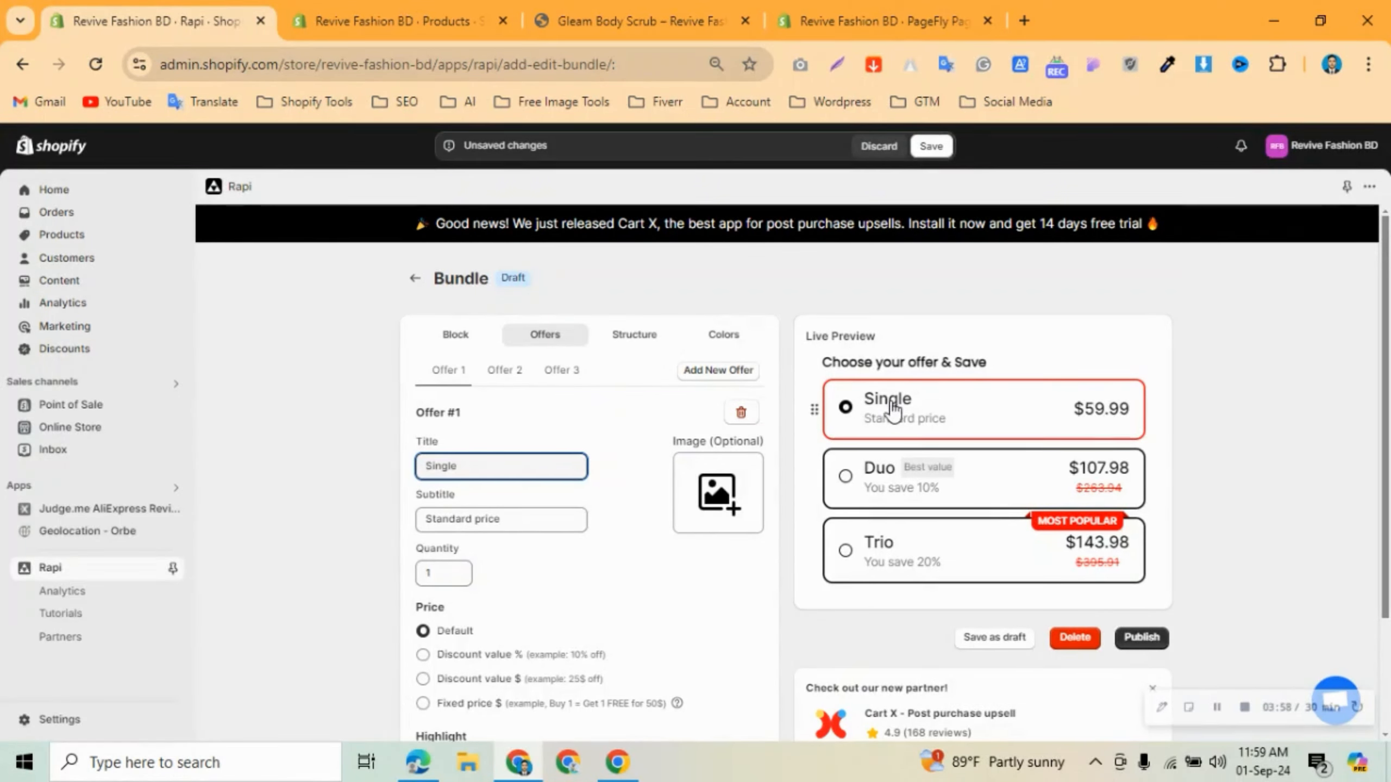
scroll(493, 466, "down", 2)
left_click(443, 419)
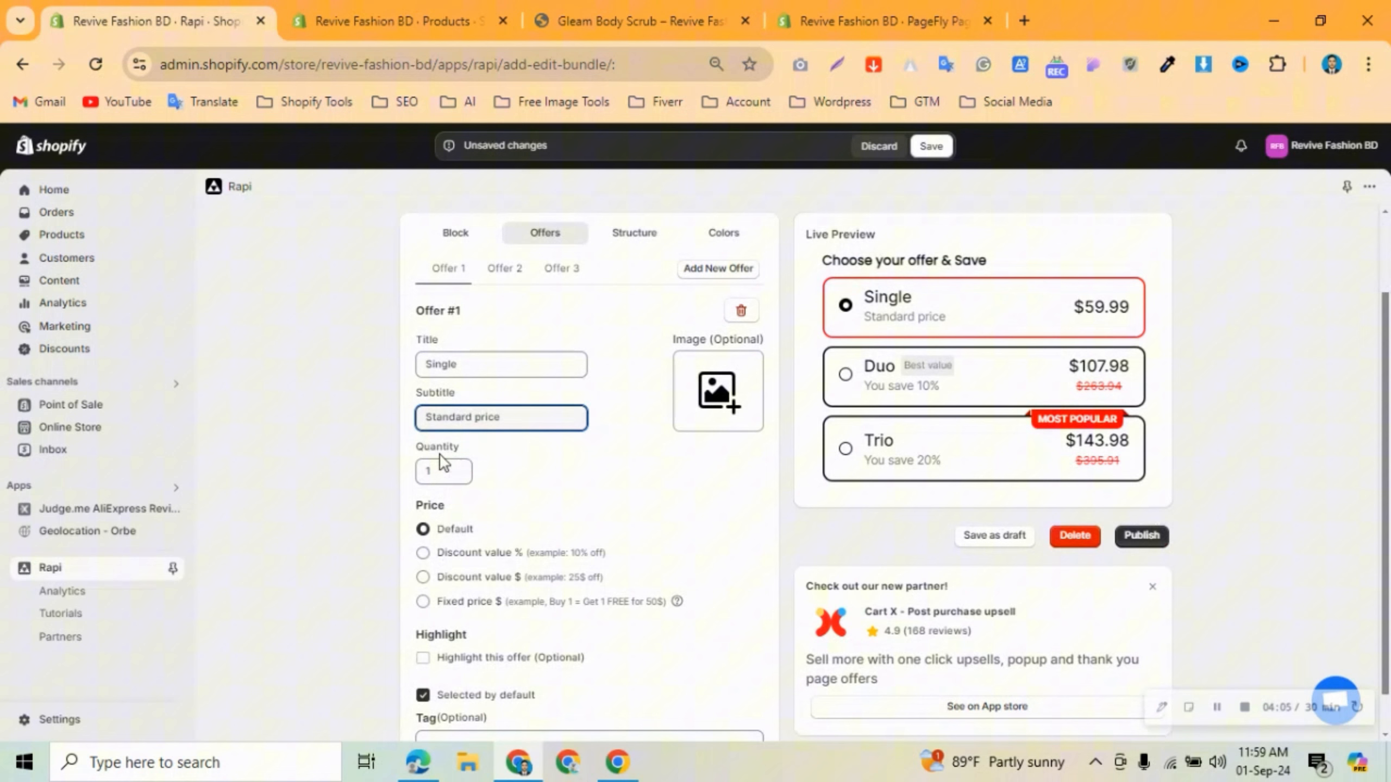
scroll(481, 483, "down", 1)
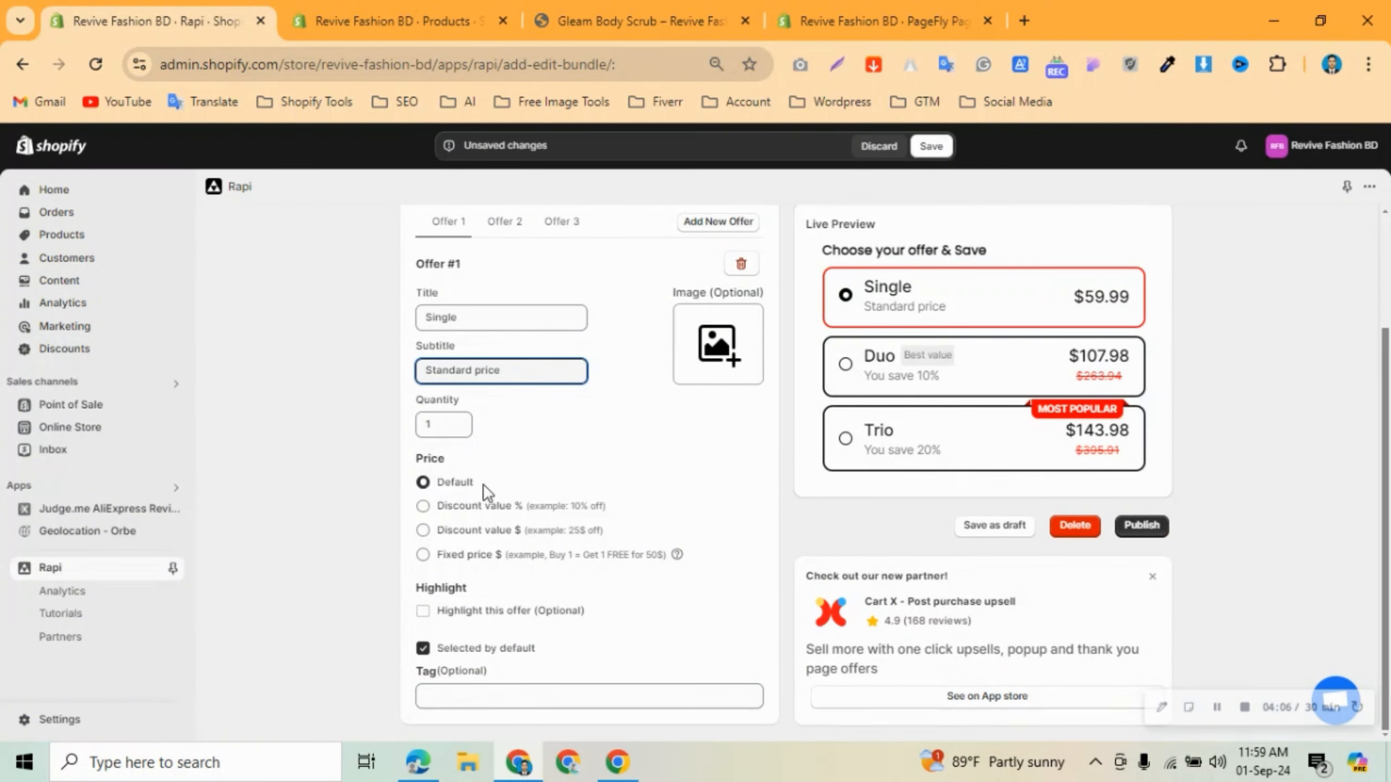
left_click(482, 503)
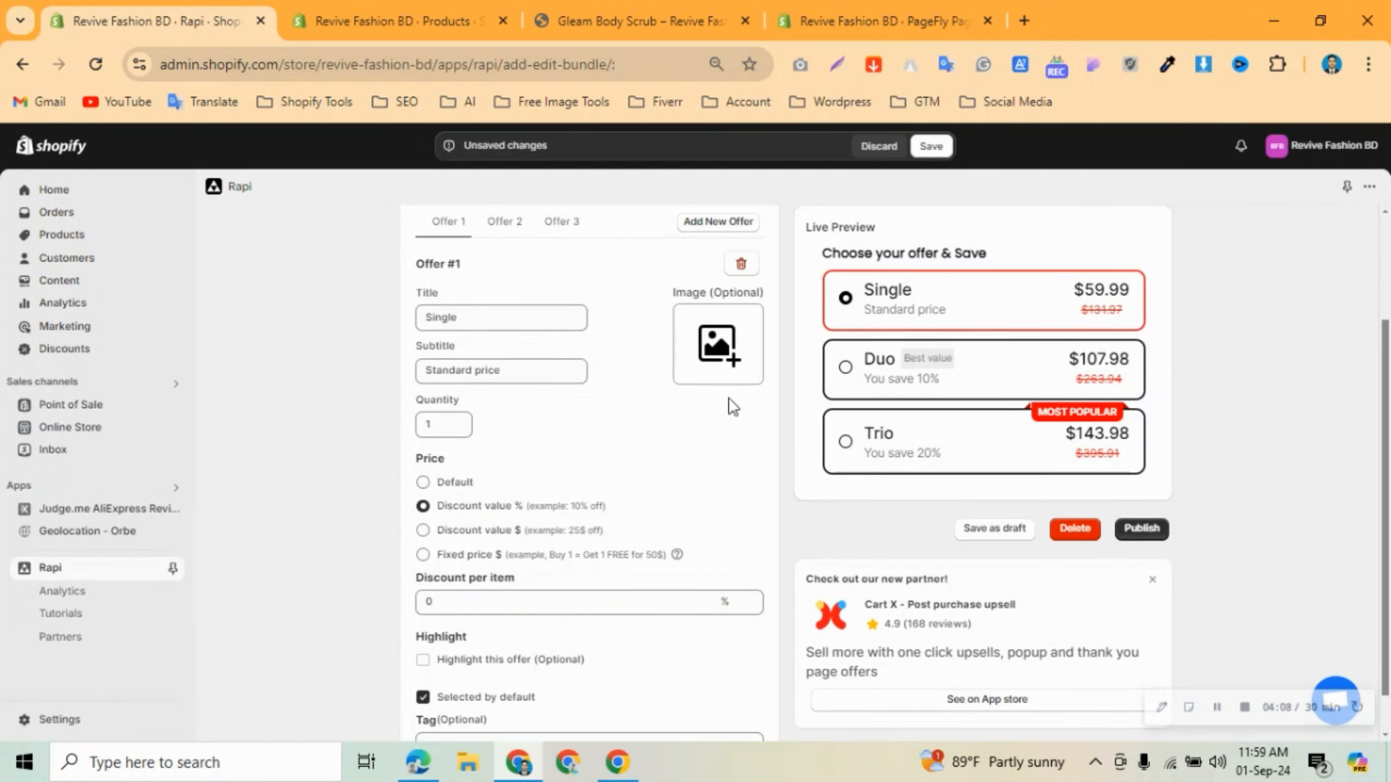
left_click(446, 483)
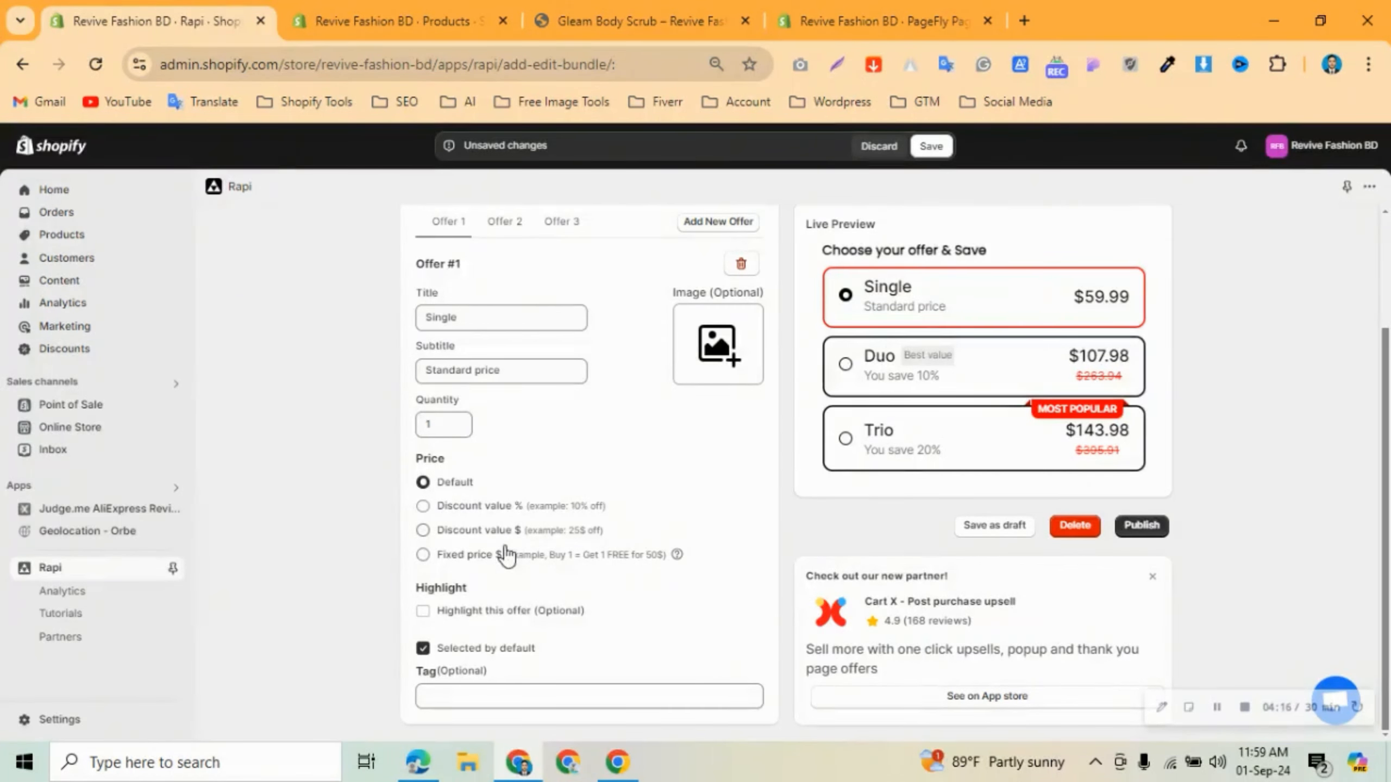
left_click(517, 617)
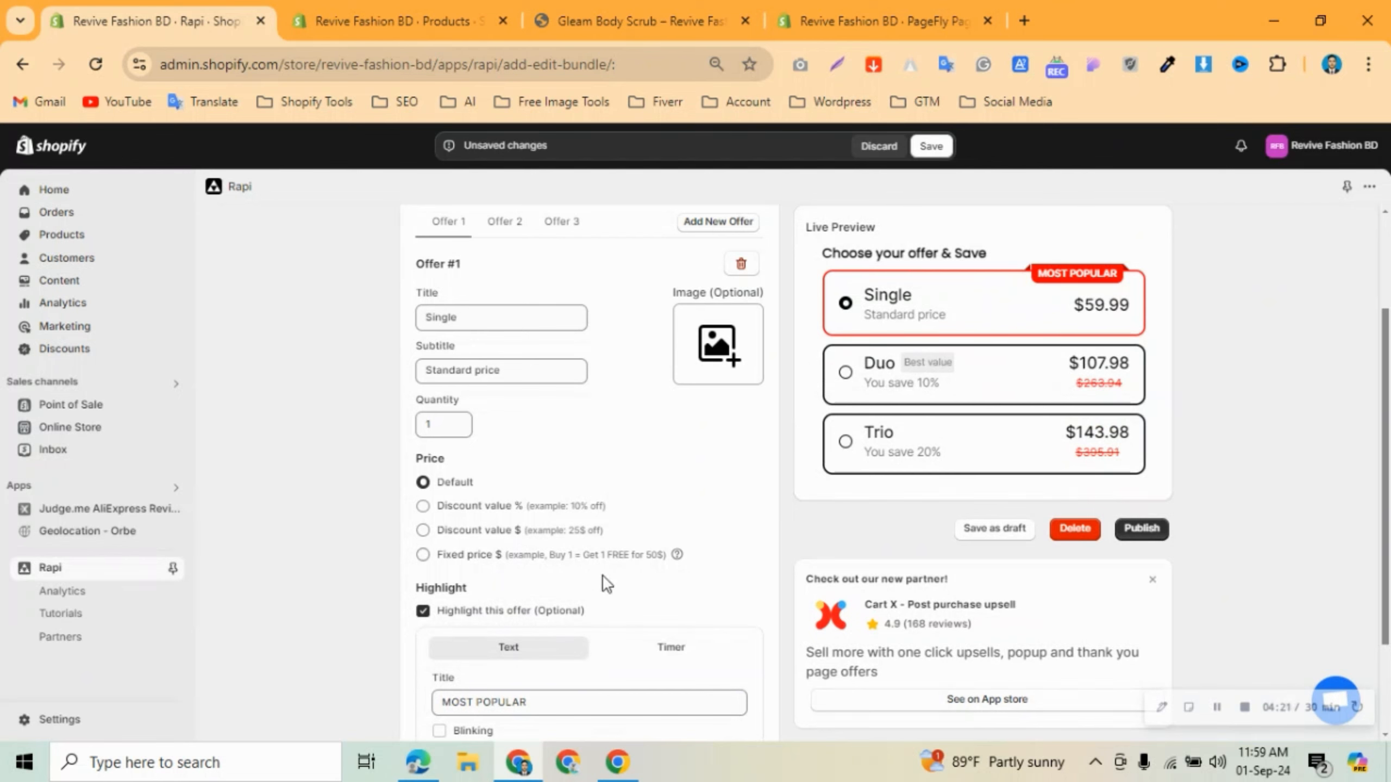
Try a countdown timer highlight on the Single offer, then switch back to text and remove the highlight.
left_click(514, 621)
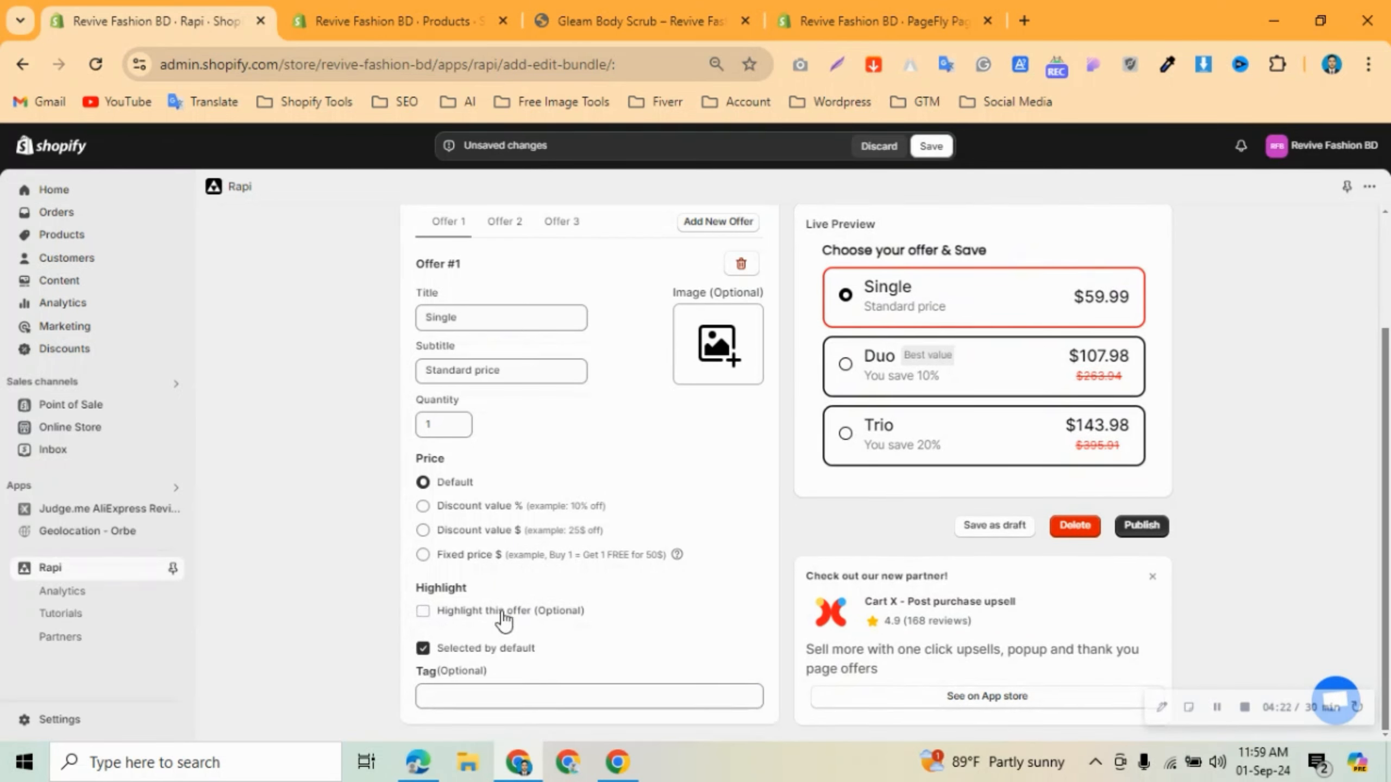
left_click(506, 614)
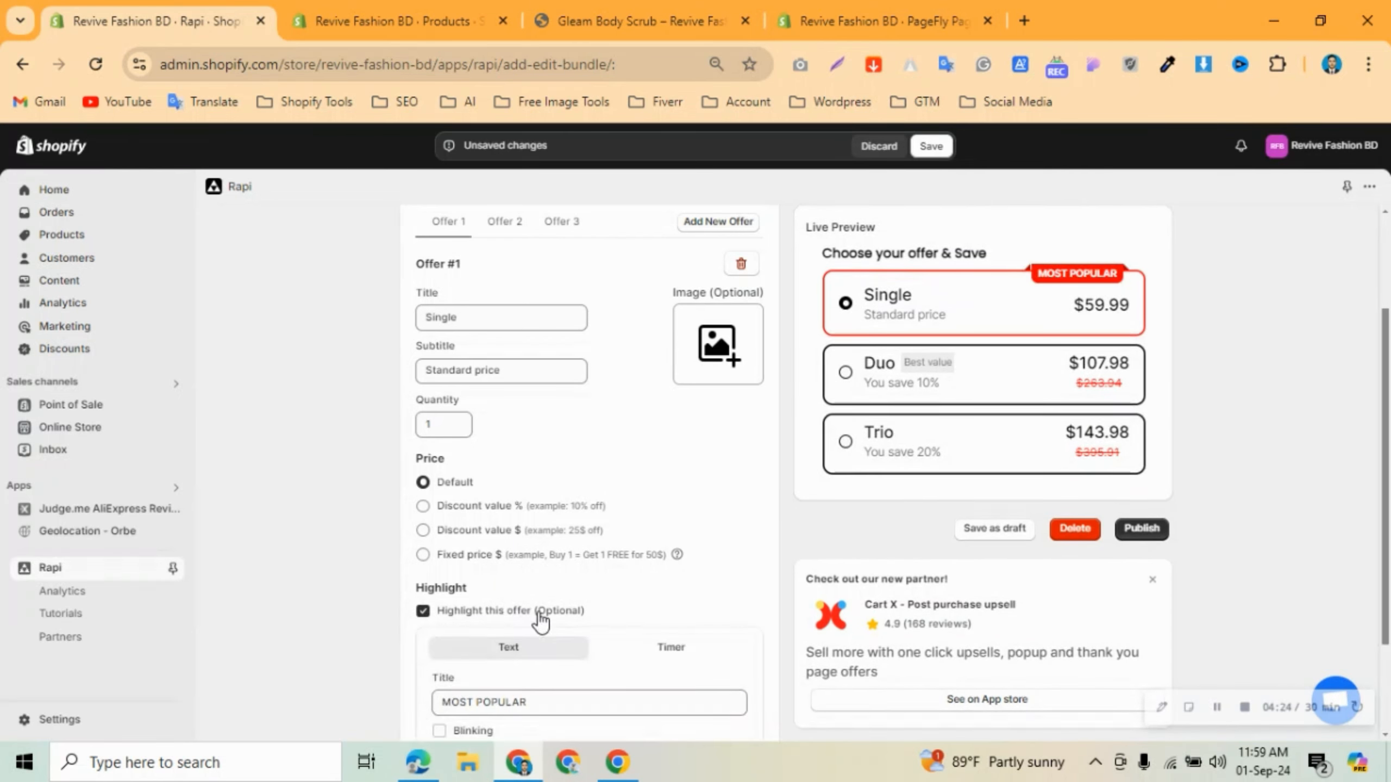
left_click(678, 653)
scroll(707, 476, "down", 2)
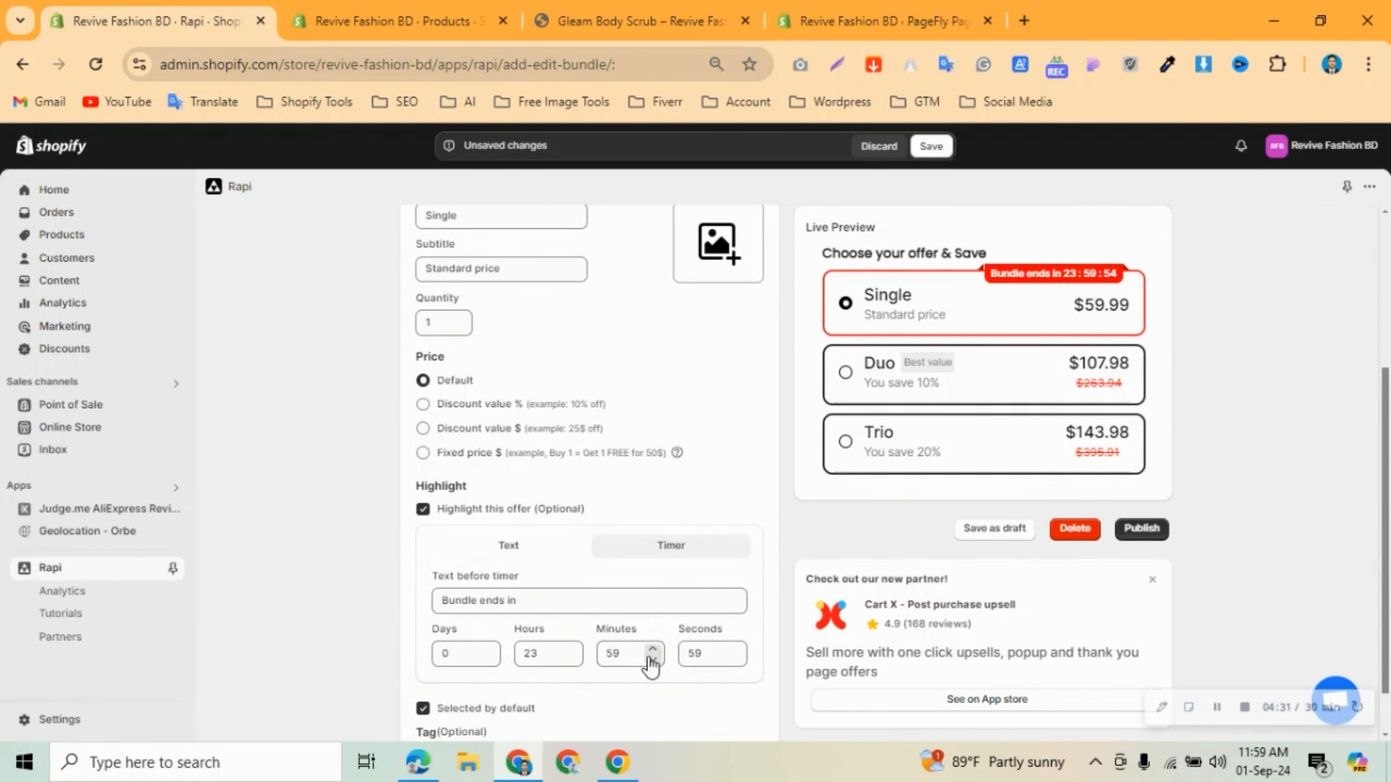
scroll(695, 657, "down", 1)
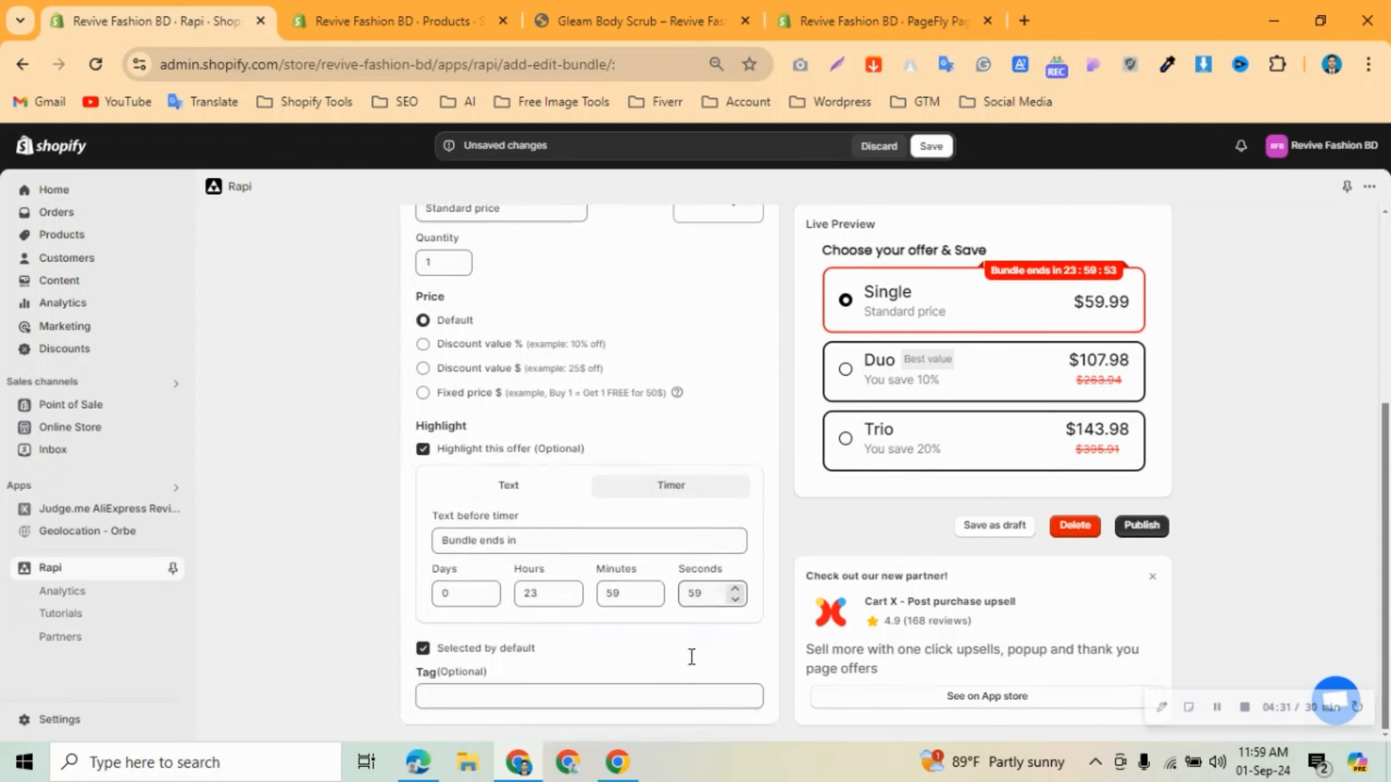
left_click(464, 490)
left_click(447, 473)
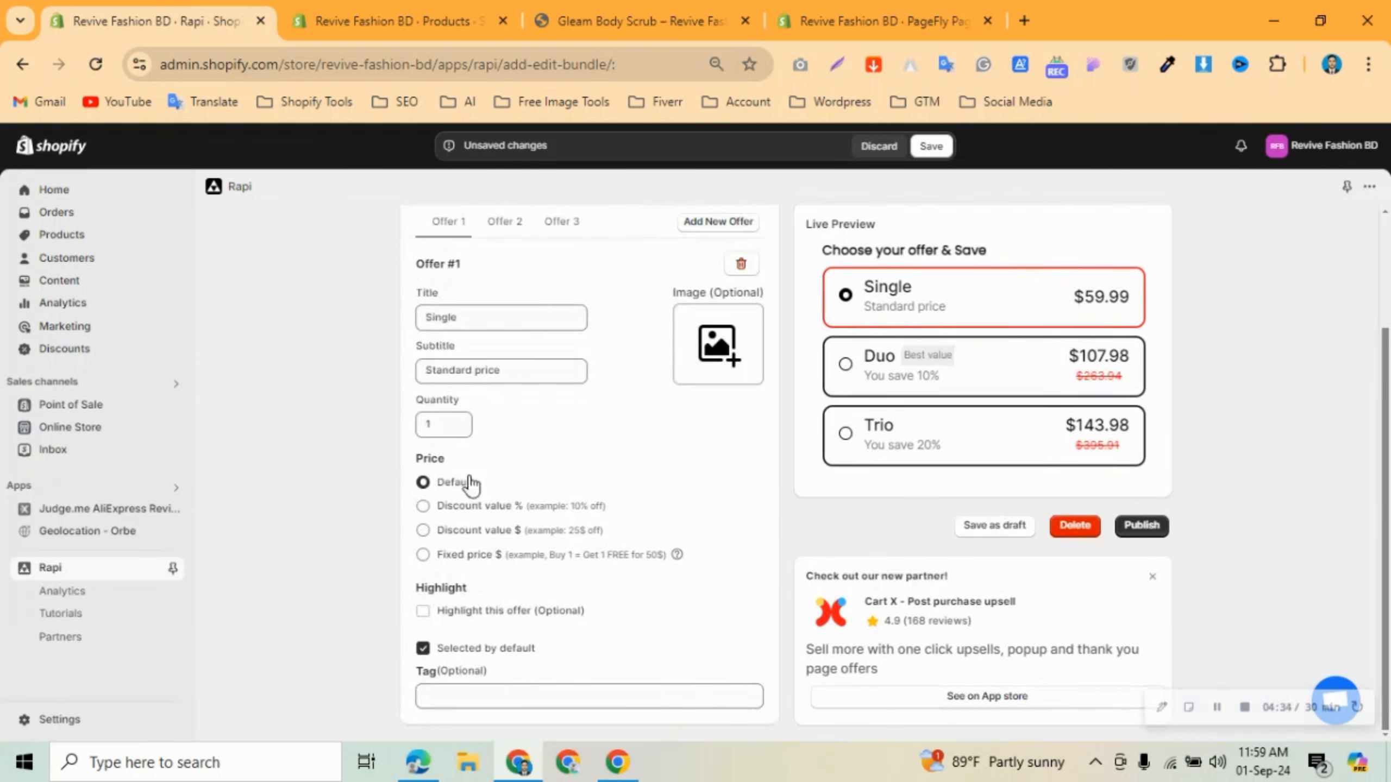
left_click(509, 695)
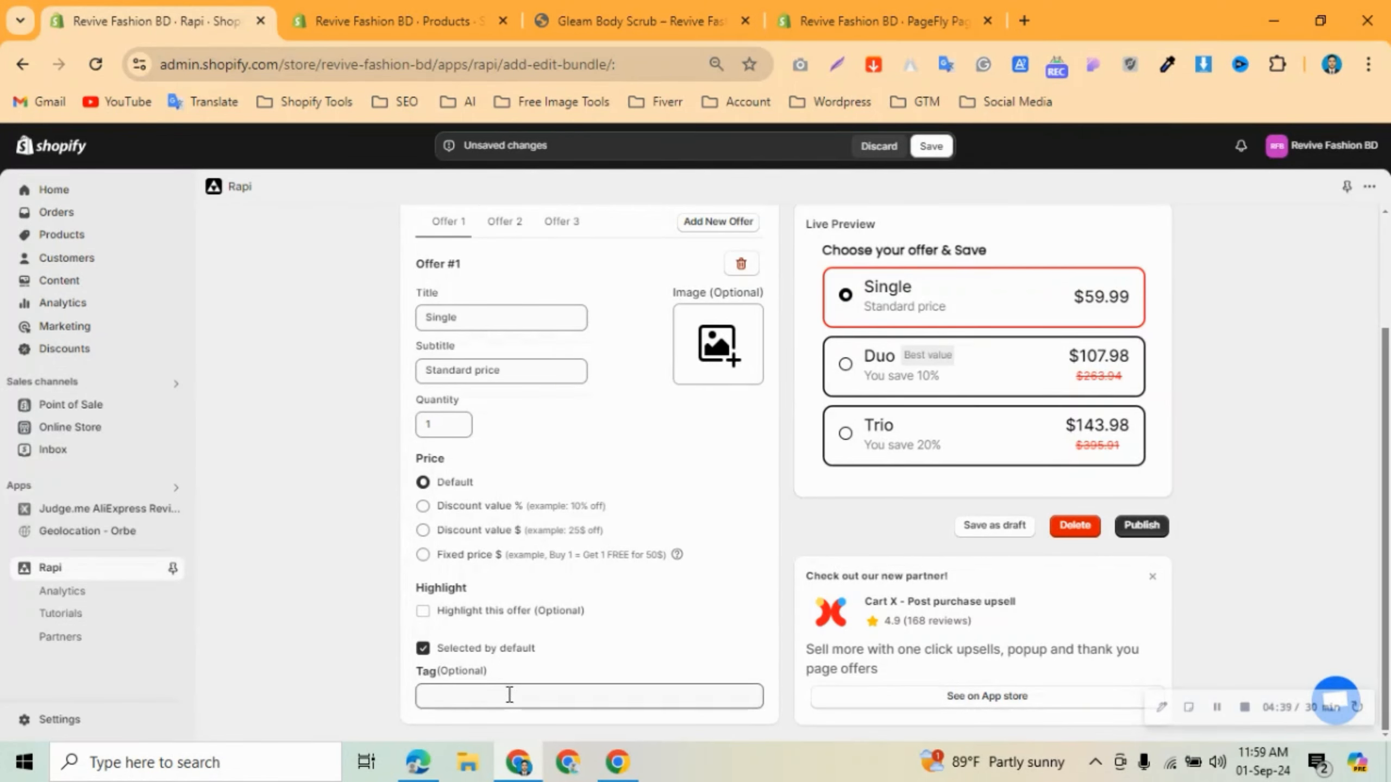
Type a 'Best value' tag on the Single offer, then delete it so the offer has no tag.
left_click(509, 695)
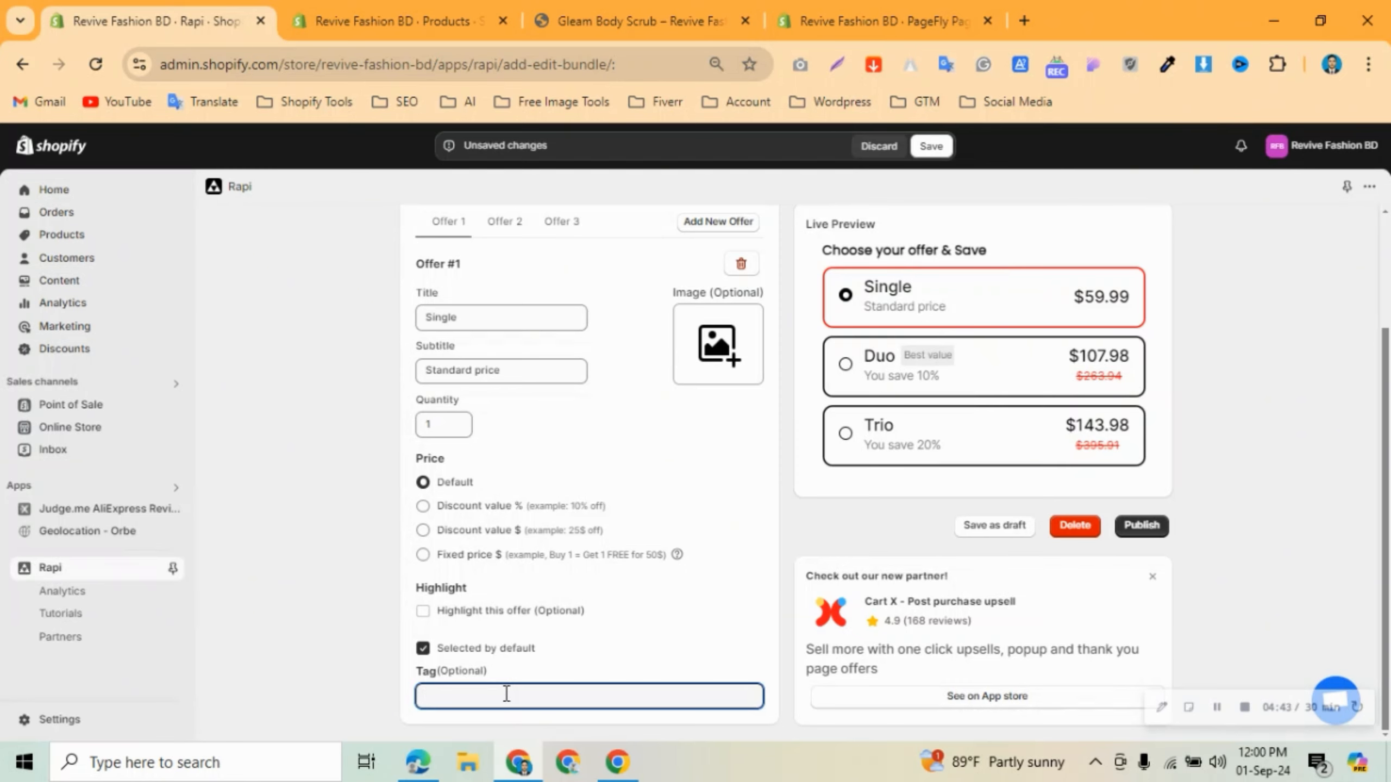
type("BES")
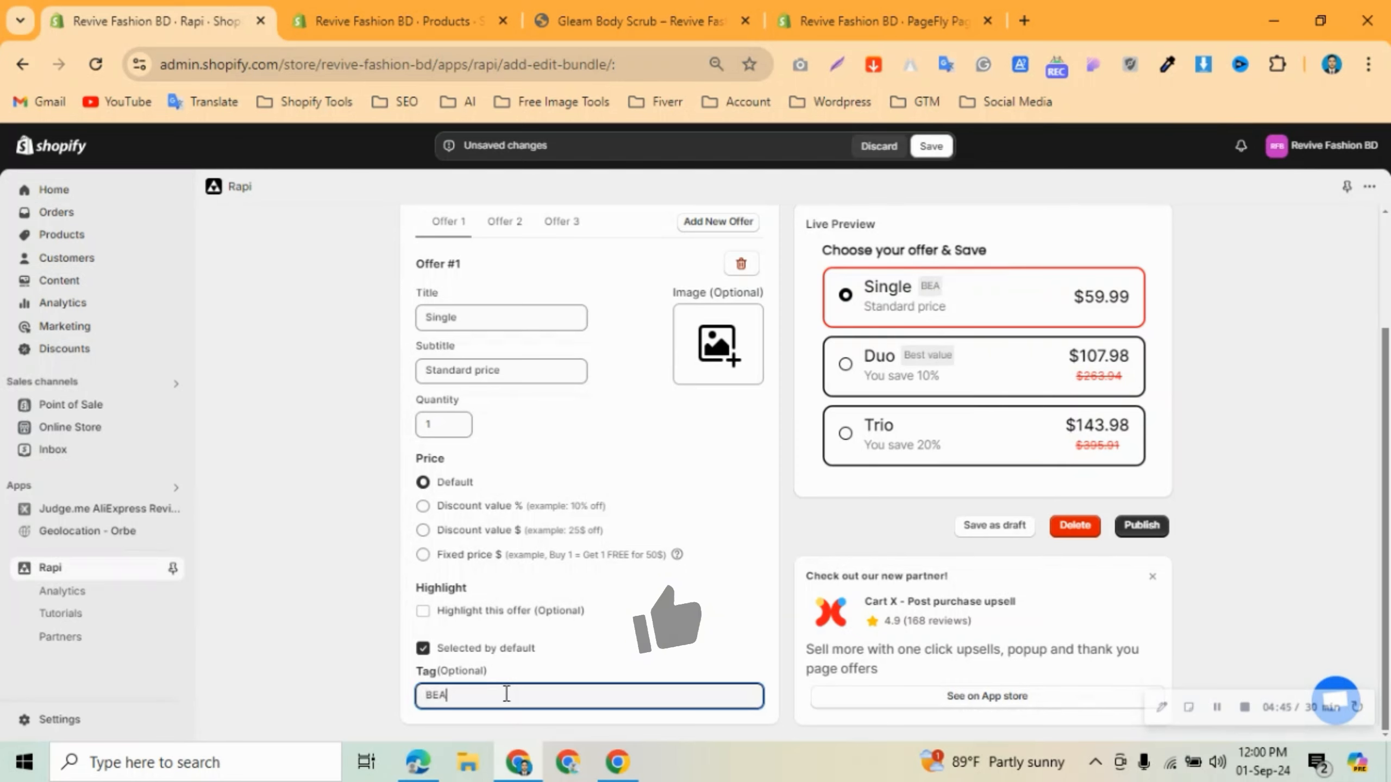
key("BackSpace")
key("BackSpace")
type("est ")
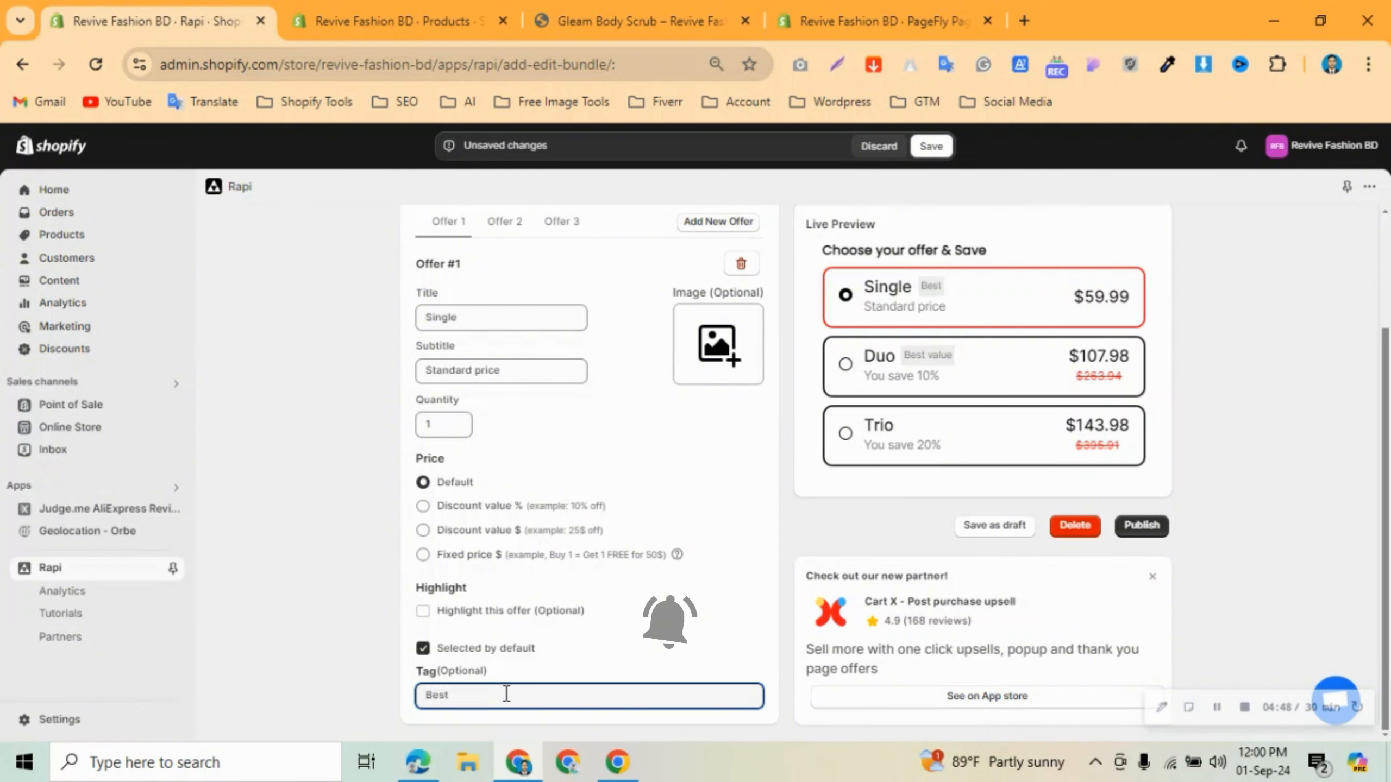
type("value")
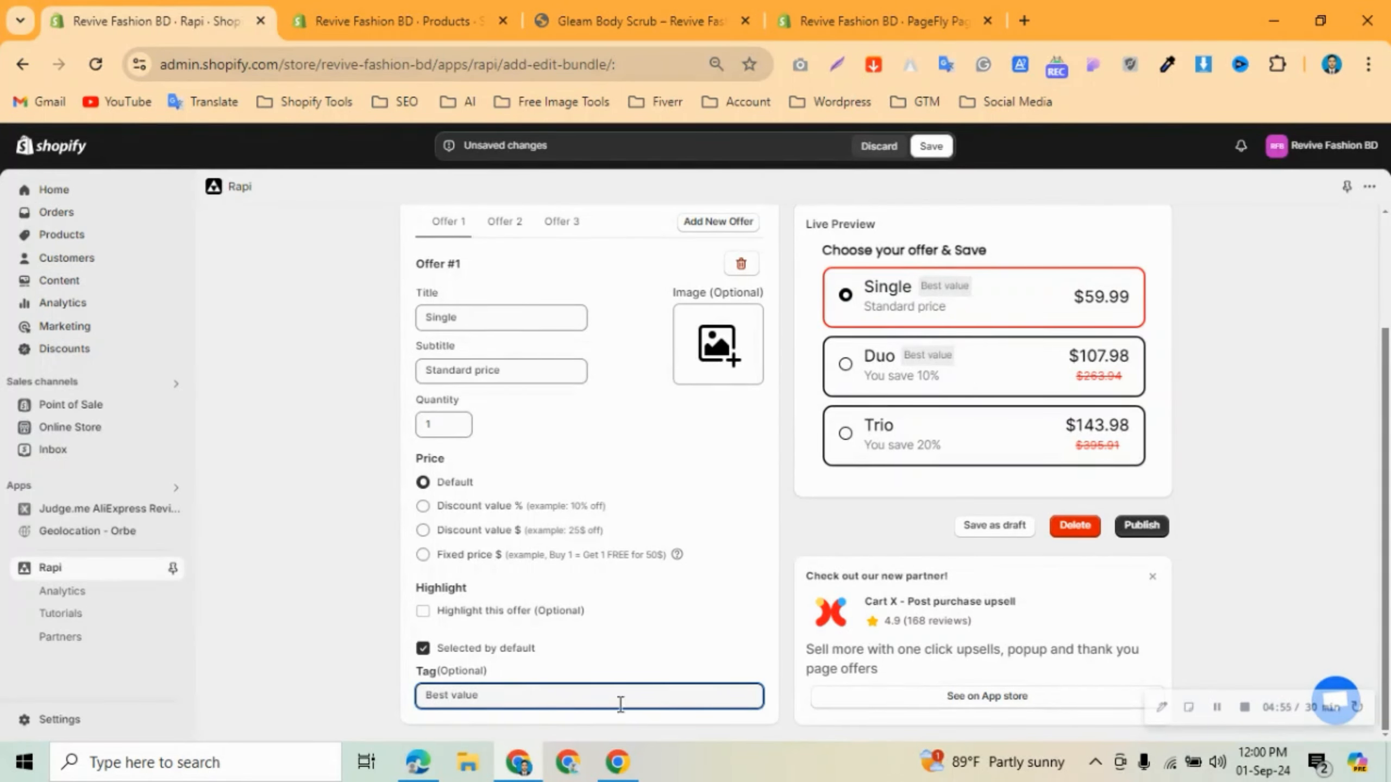
left_click_drag(505, 681, 323, 709)
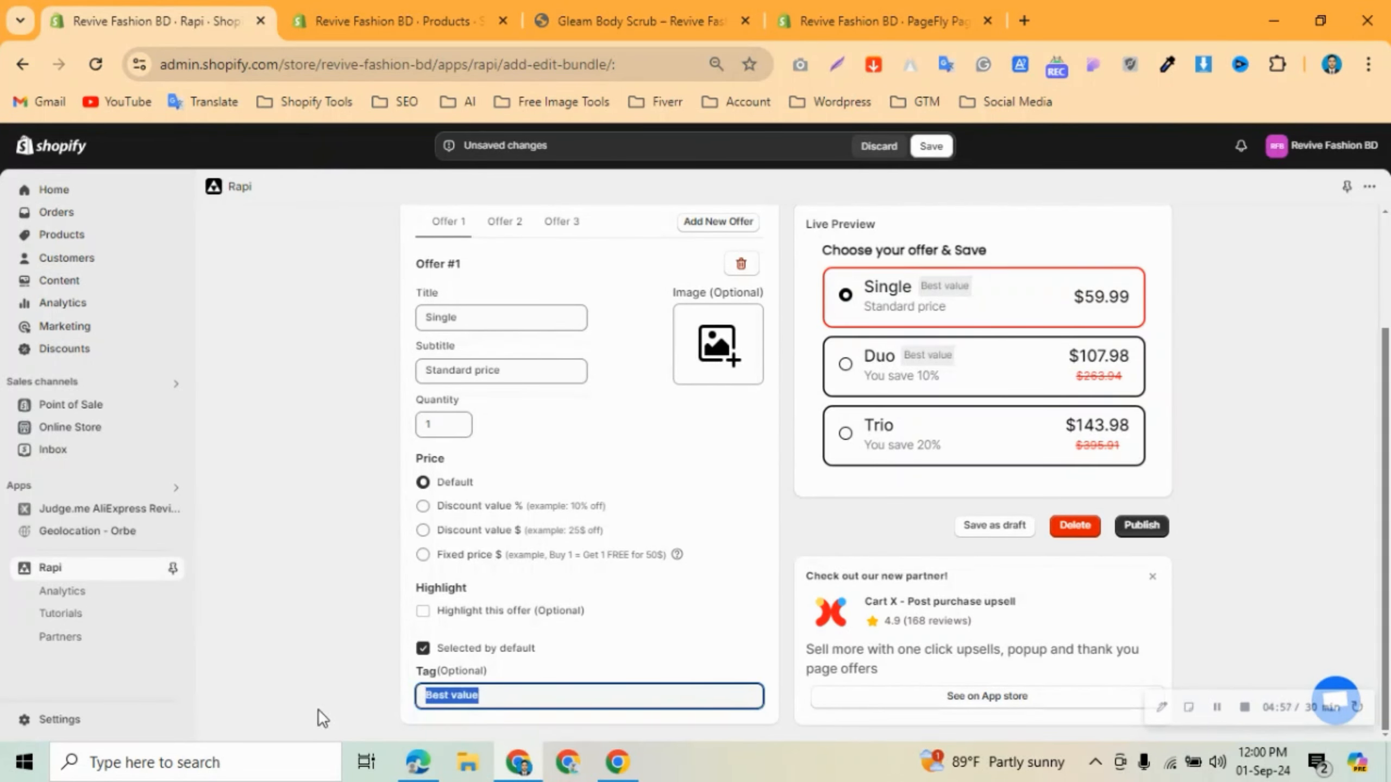
key("BackSpace")
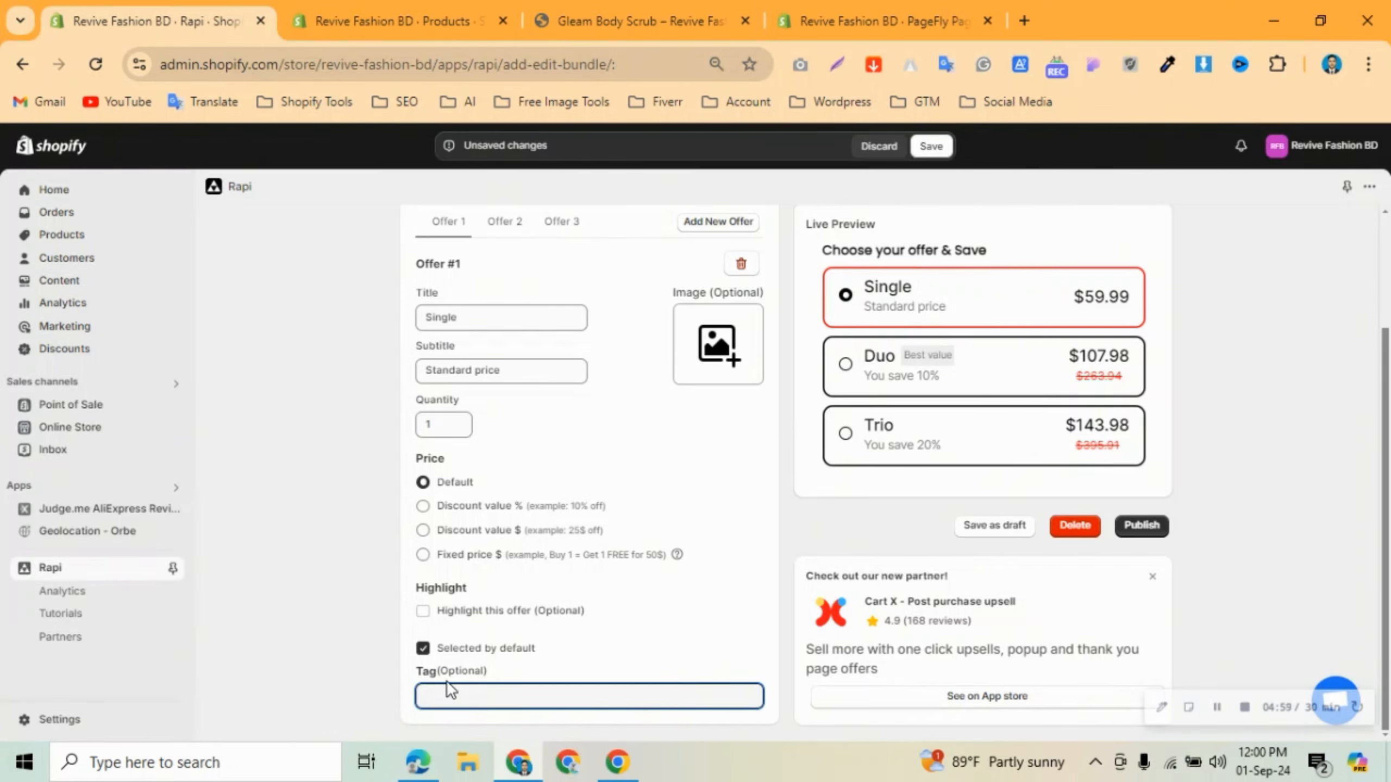
scroll(509, 660, "up", 3)
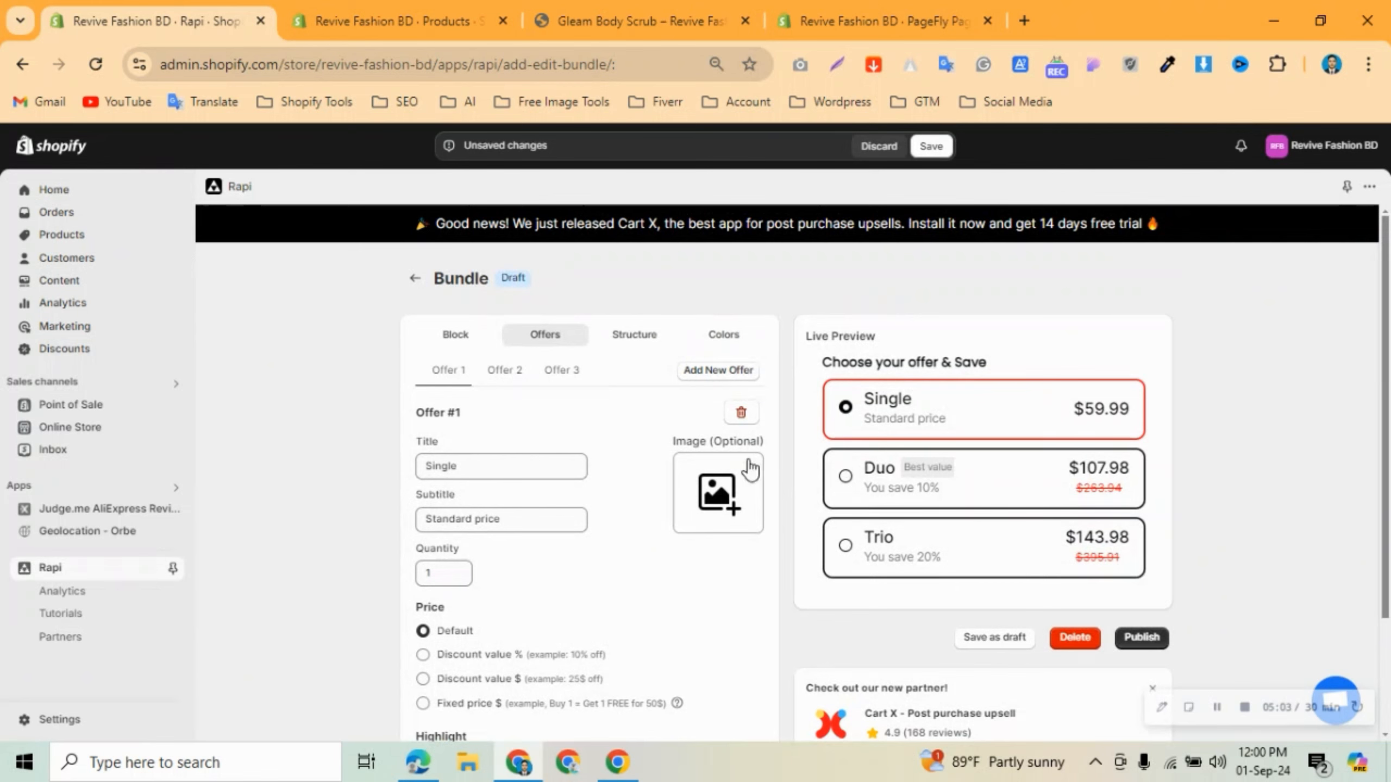
Attach pack2 from Downloads as the Single offer's image, then delete Offer #1.
left_click(731, 493)
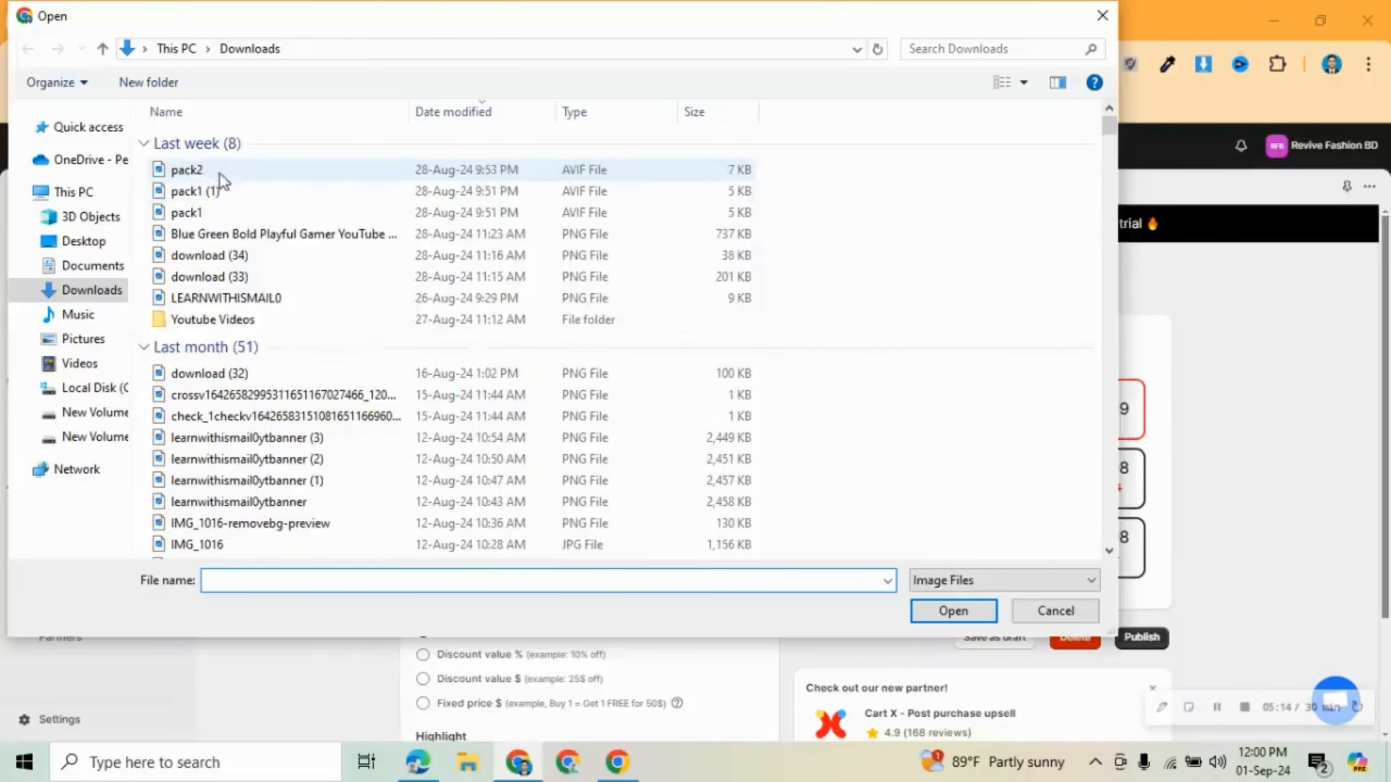
left_click(233, 170)
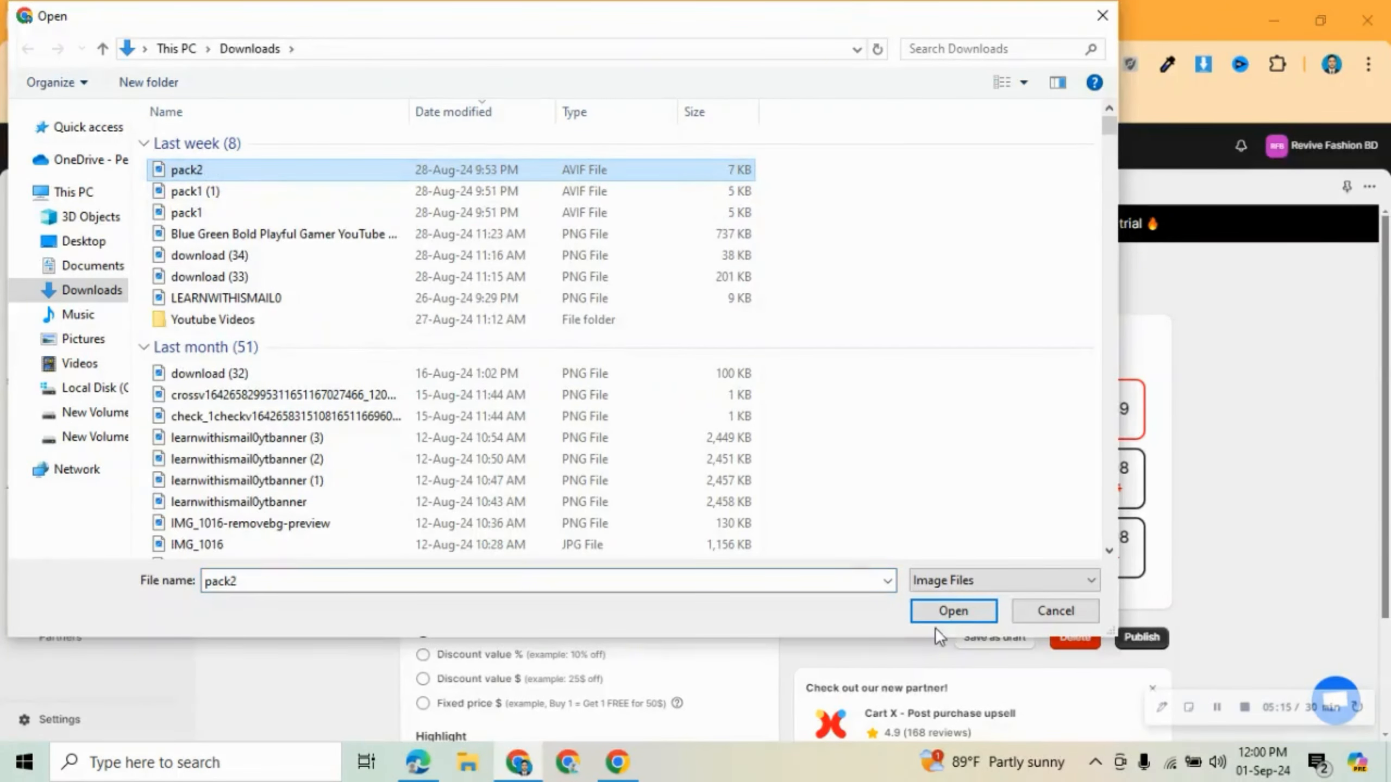
left_click(956, 606)
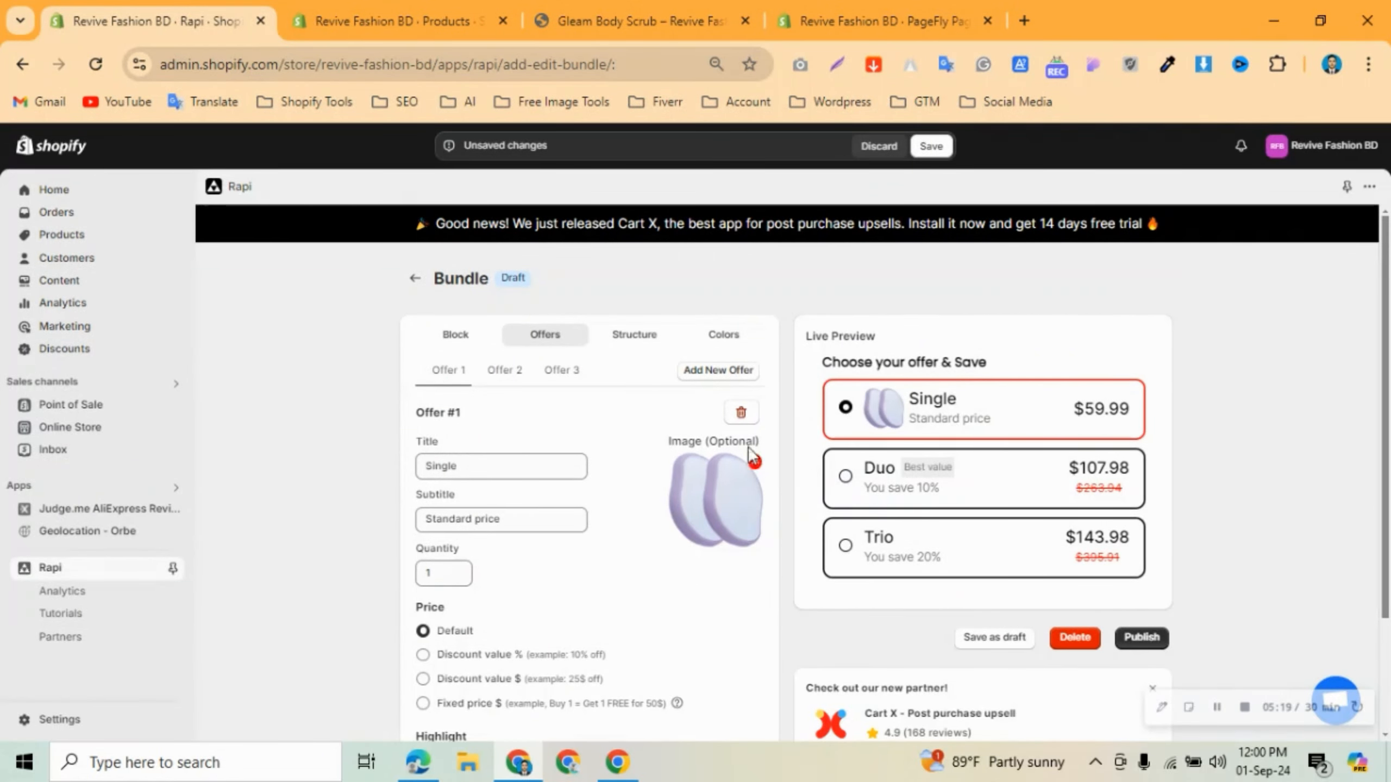
left_click(743, 415)
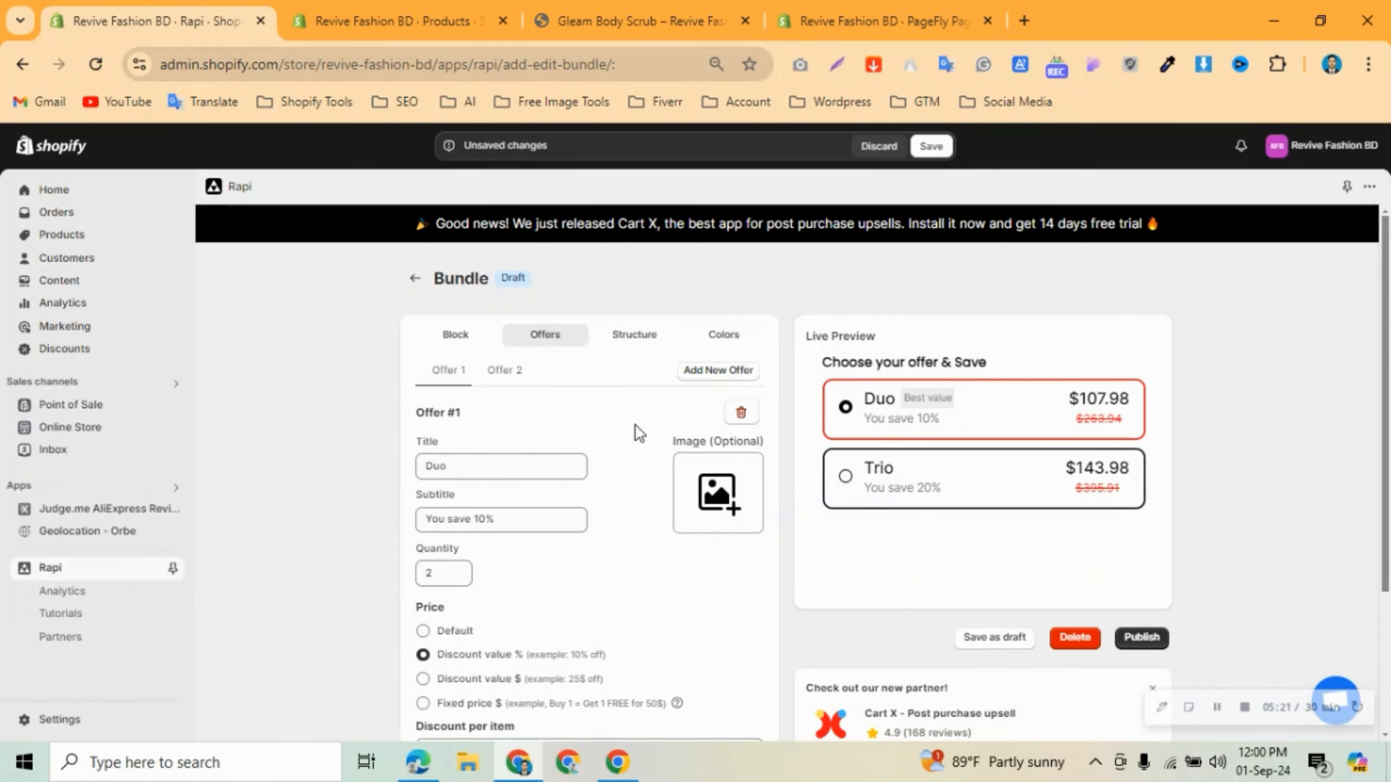
Add two placeholder offers and delete Trio and an extra fourth offer, leaving Duo plus two $239.96 'Title' offers.
left_click(502, 371)
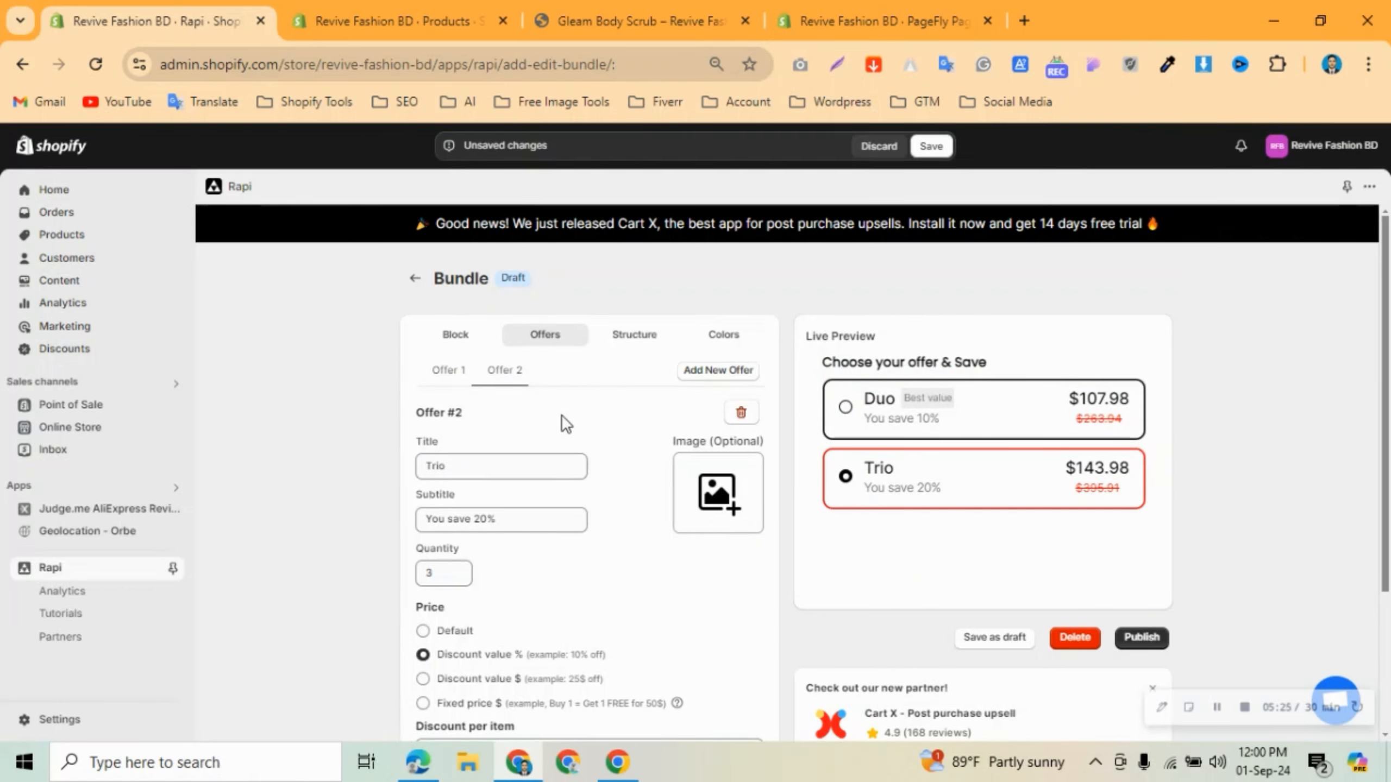
left_click(447, 371)
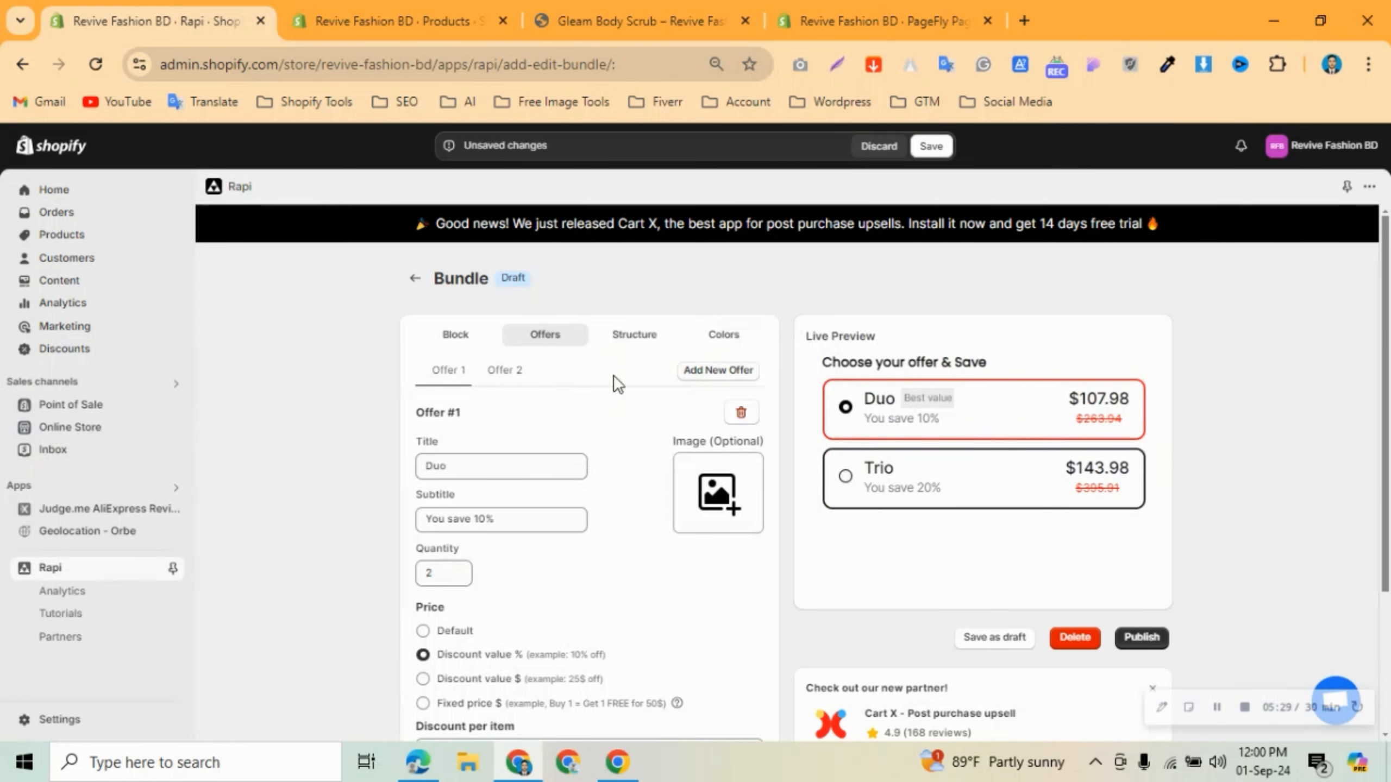
left_click(506, 372)
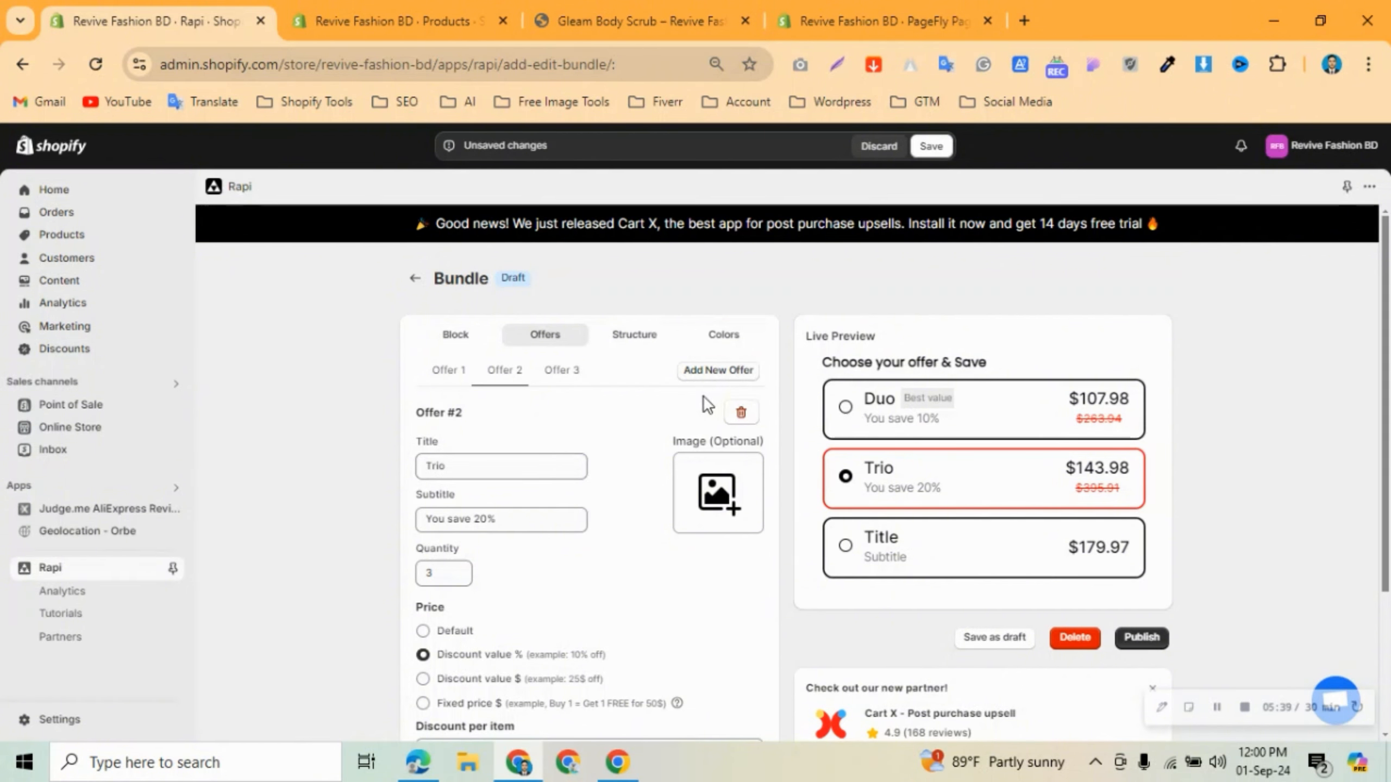
left_click(718, 373)
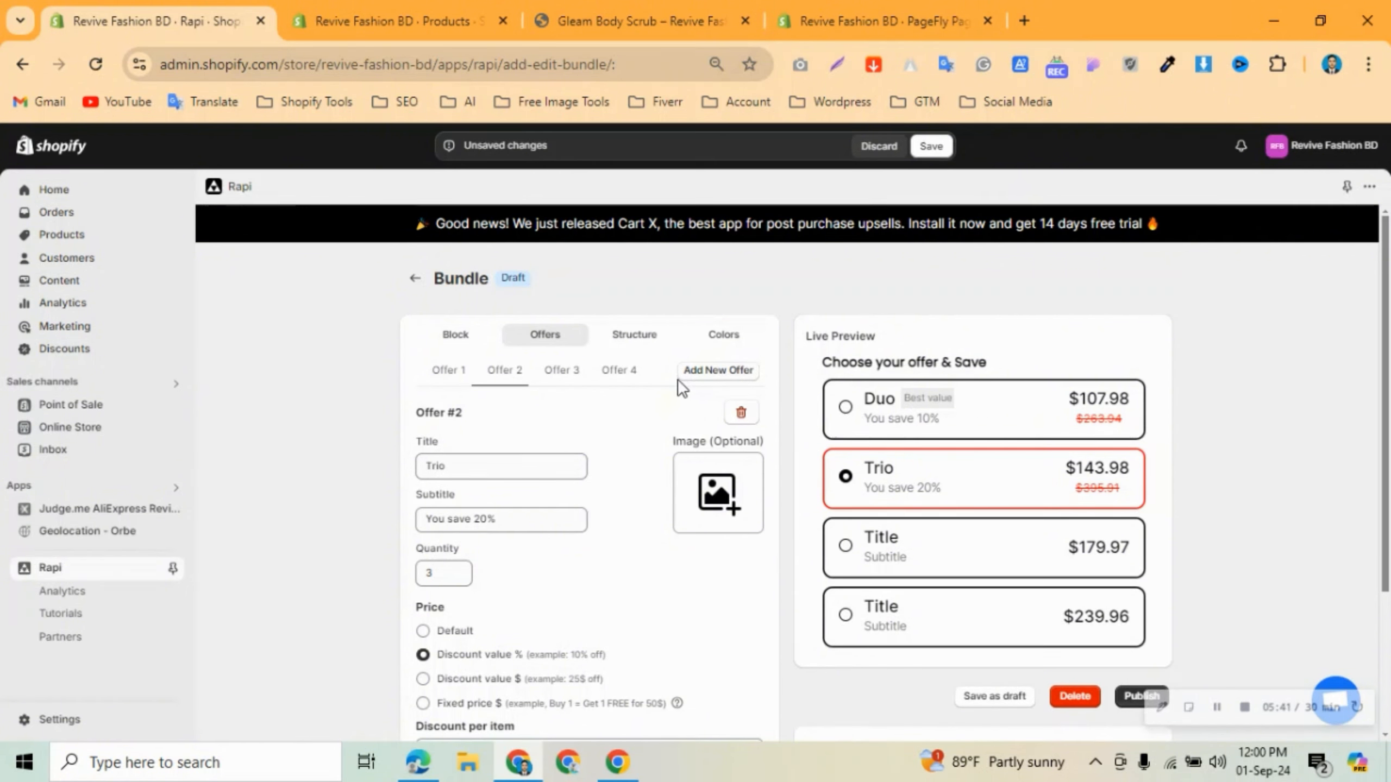
left_click(741, 414)
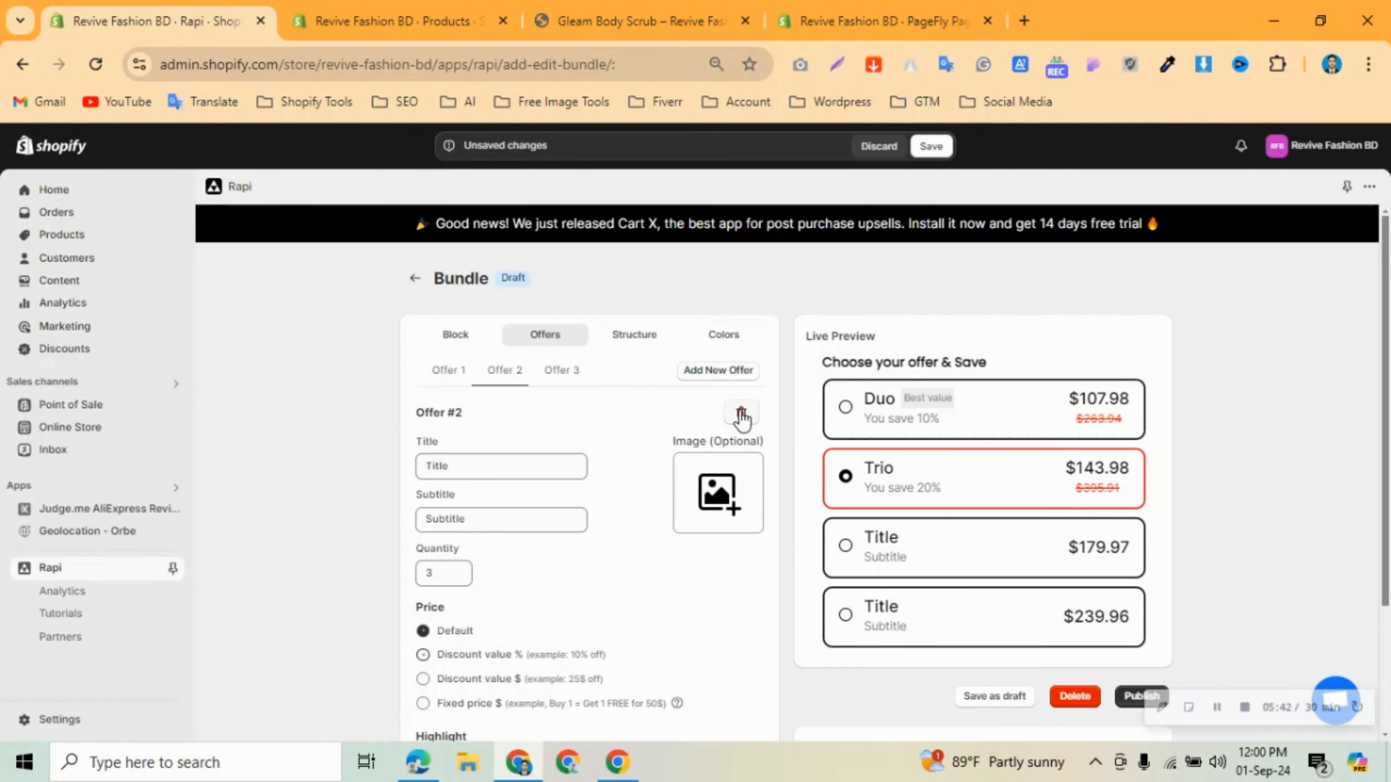
left_click(727, 378)
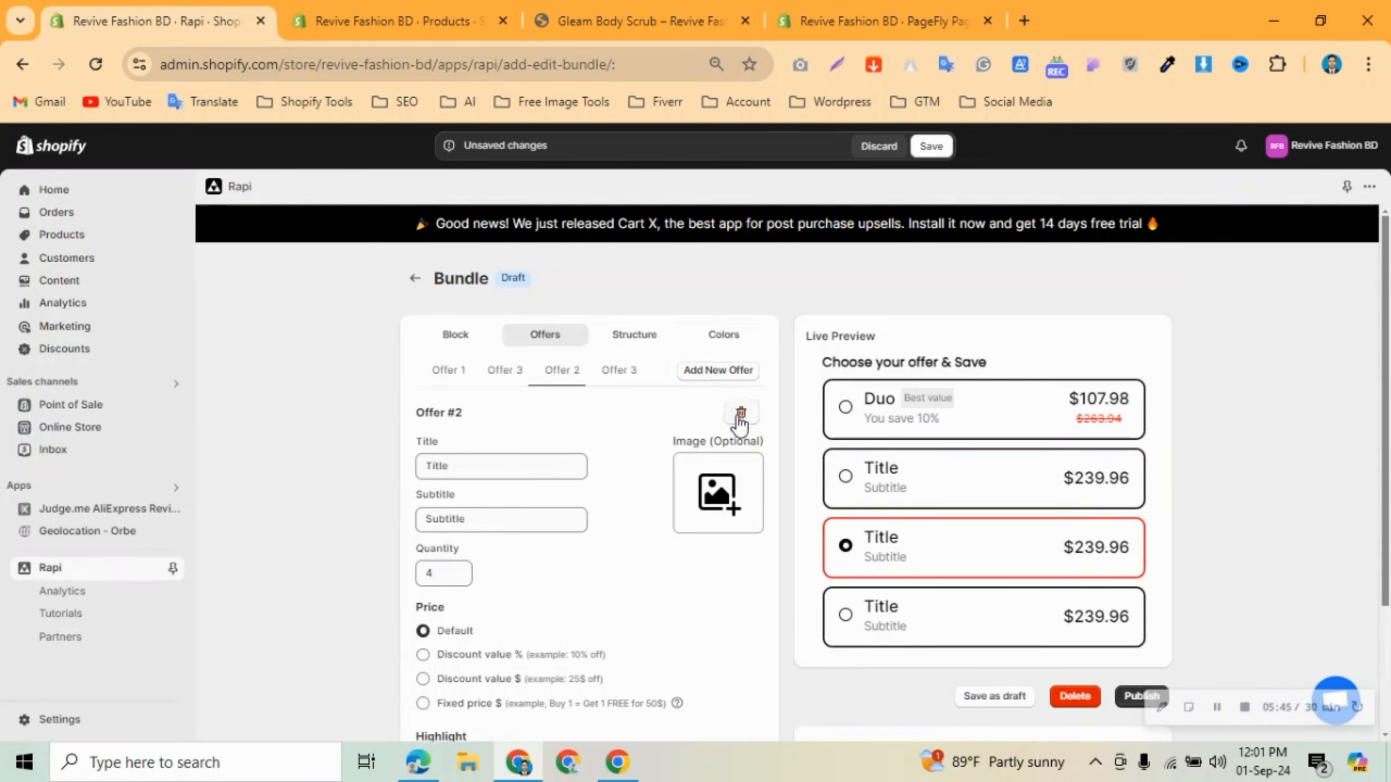
left_click(740, 415)
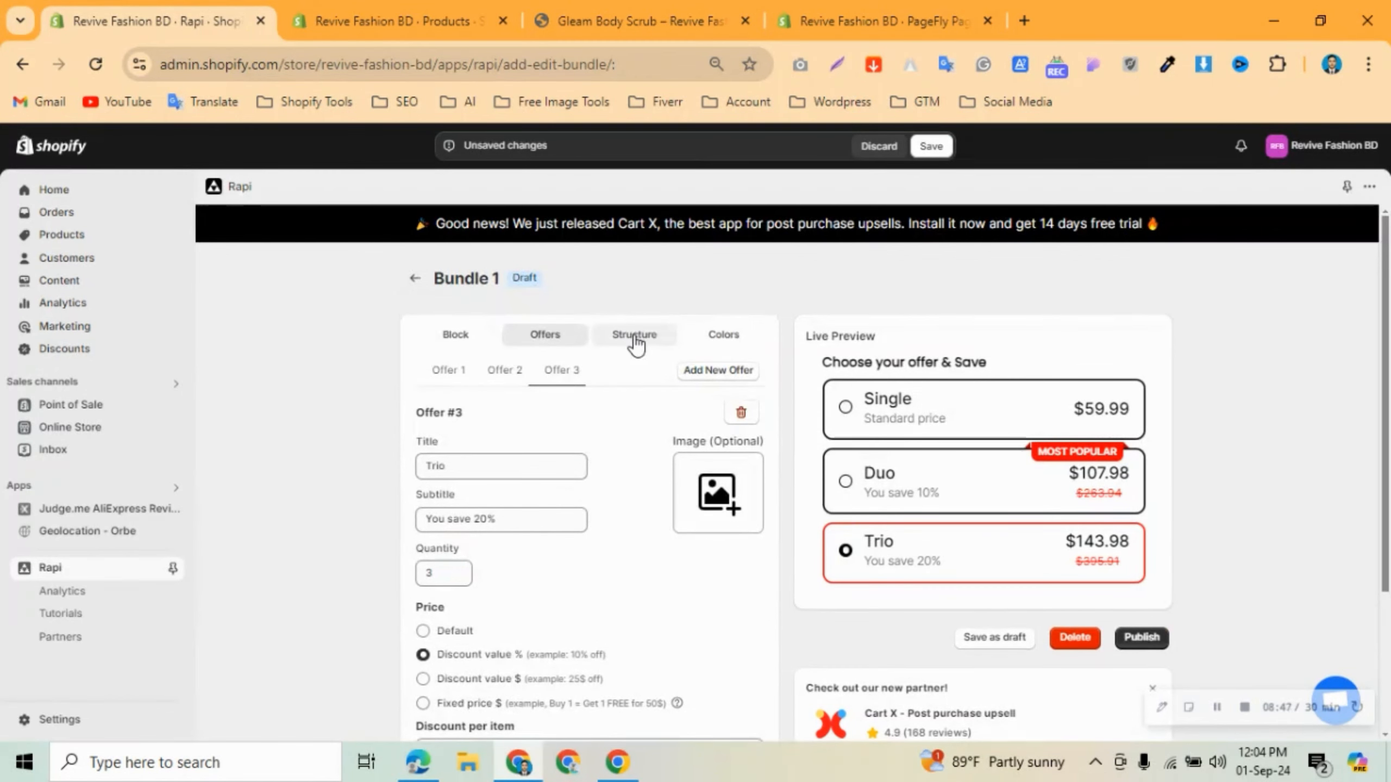
In the Structure styles, keep Poppins as the header font and adjust the header size.
left_click(632, 335)
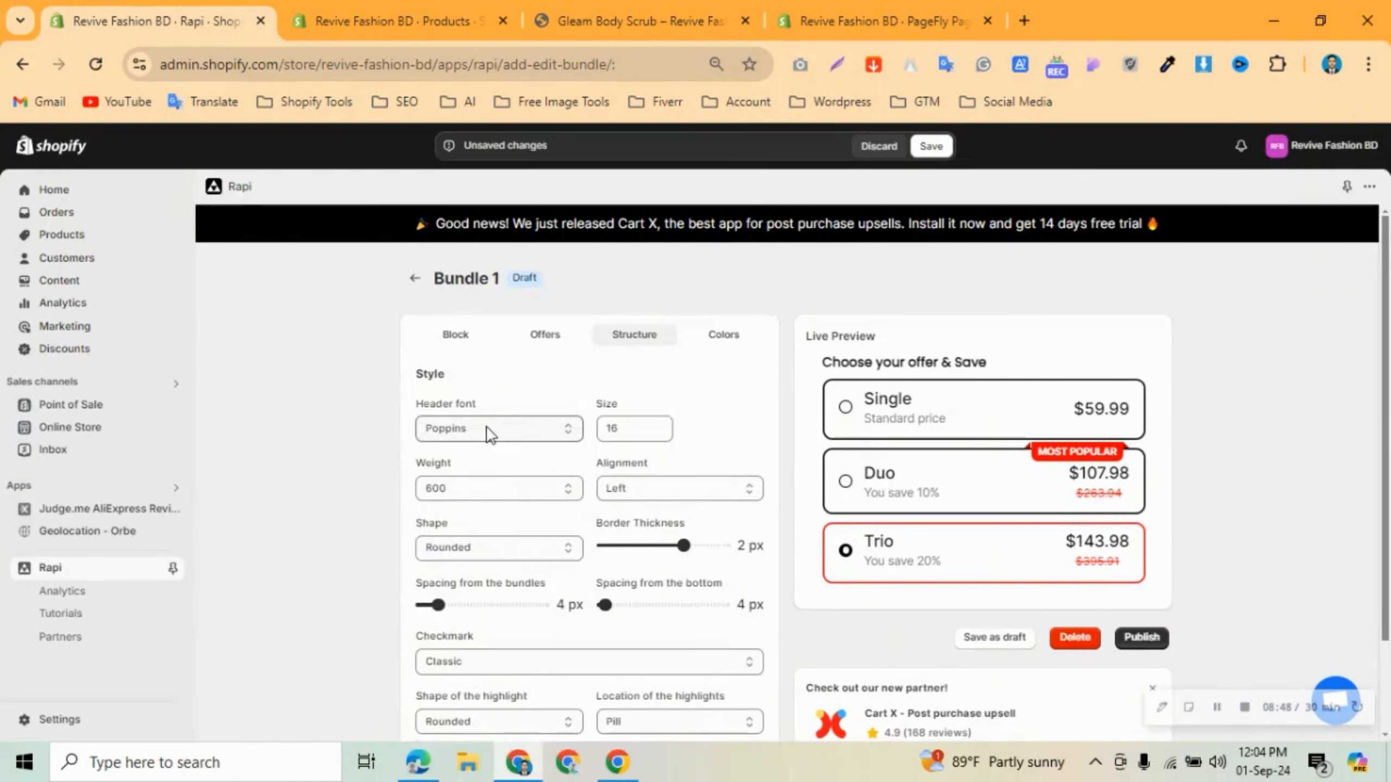
left_click(506, 433)
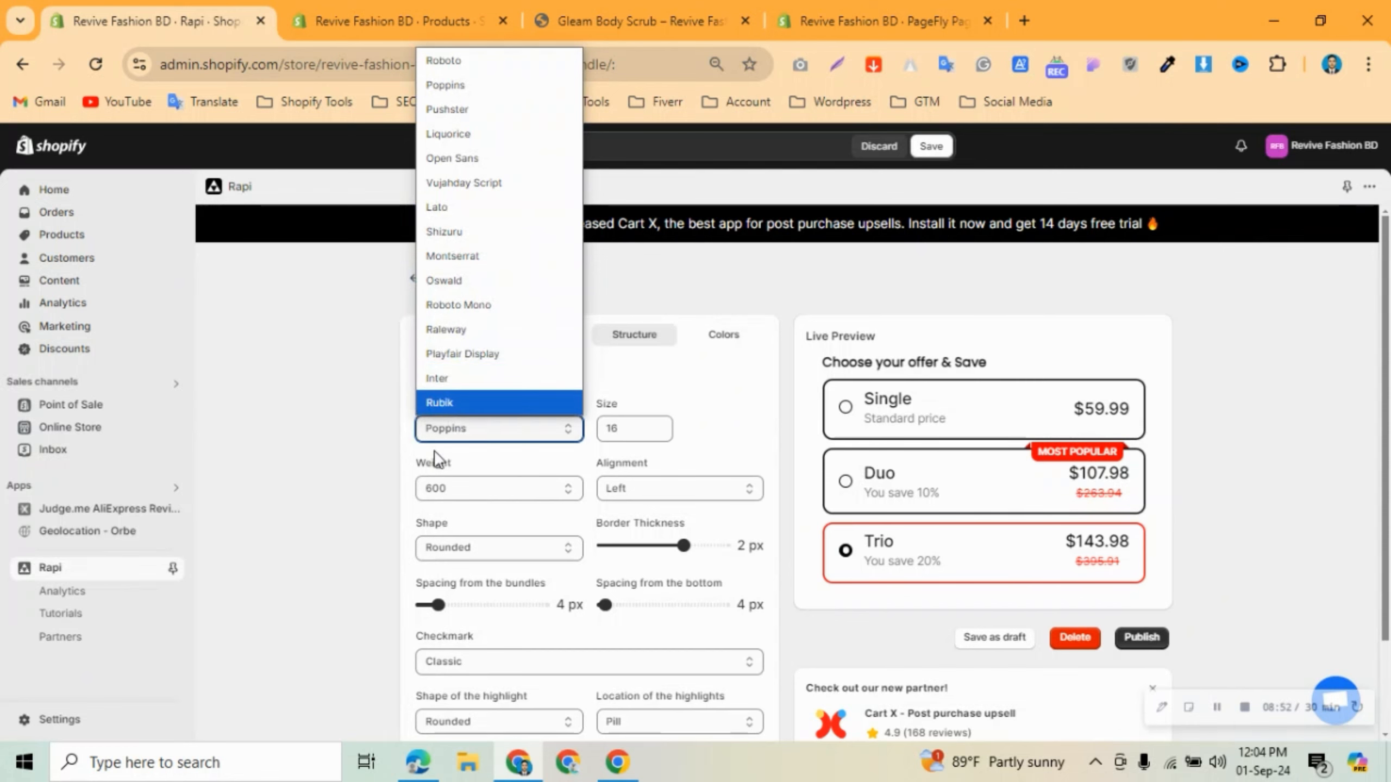
left_click(471, 447)
left_click(642, 432)
key("Up")
key("Up")
key("Up")
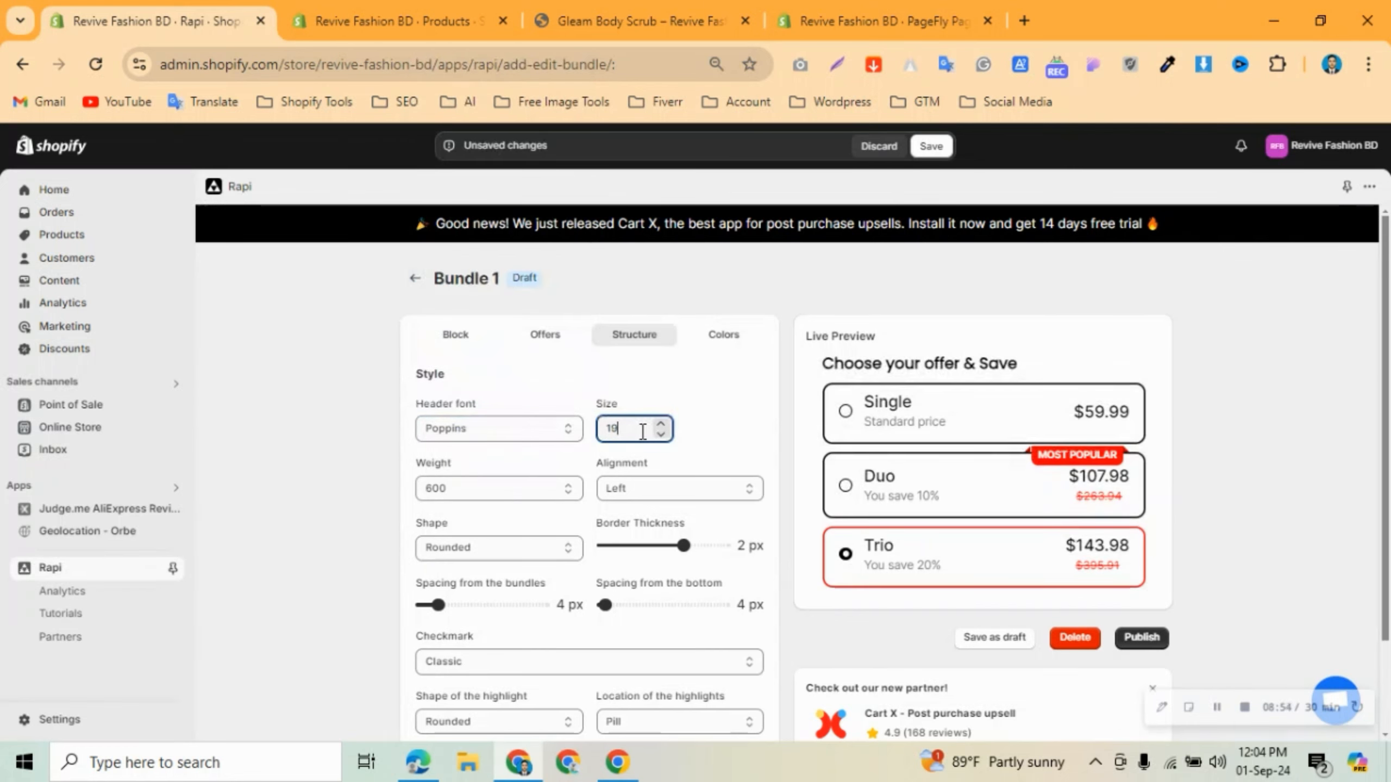
key("Down")
key("Down")
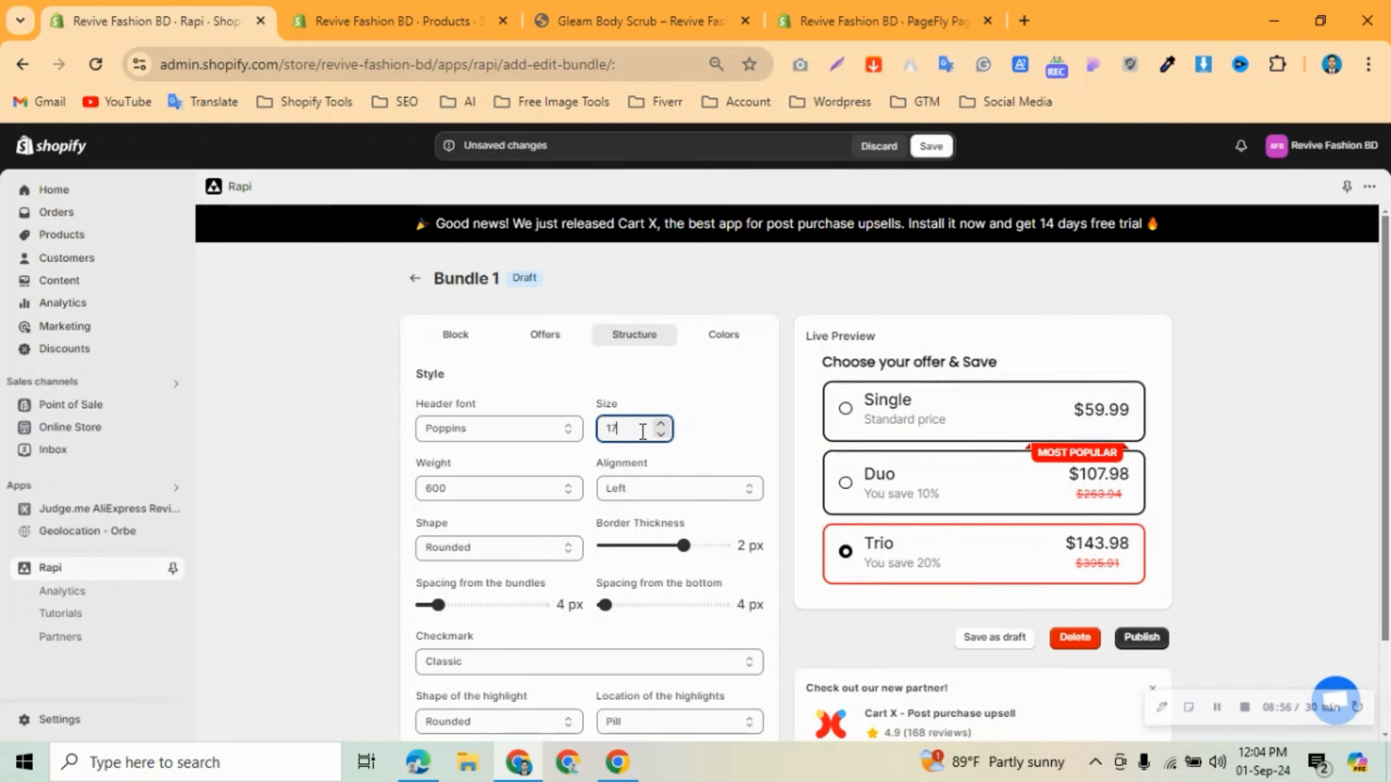
Keep header weight 600, set header alignment to Center, and leave the card shape Rounded.
left_click(495, 498)
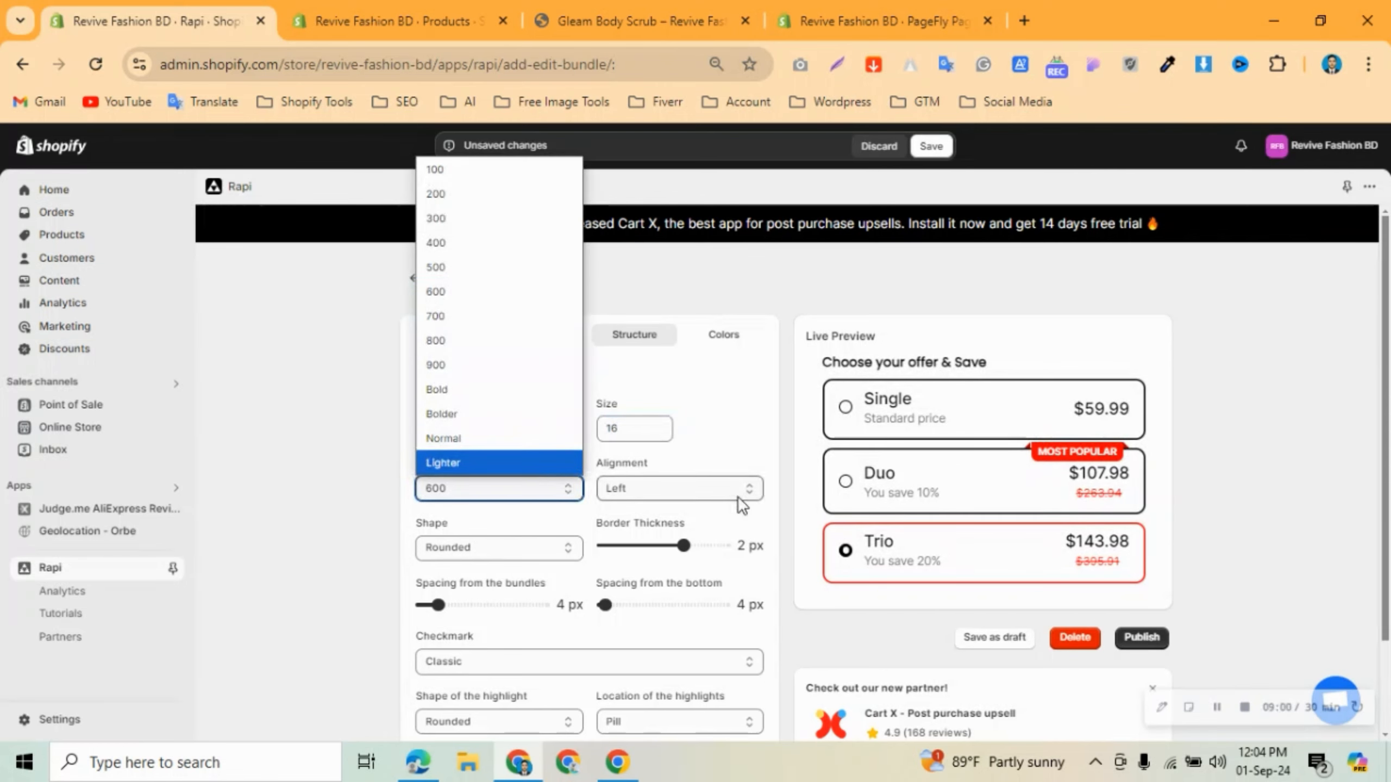
left_click(709, 487)
left_click(668, 539)
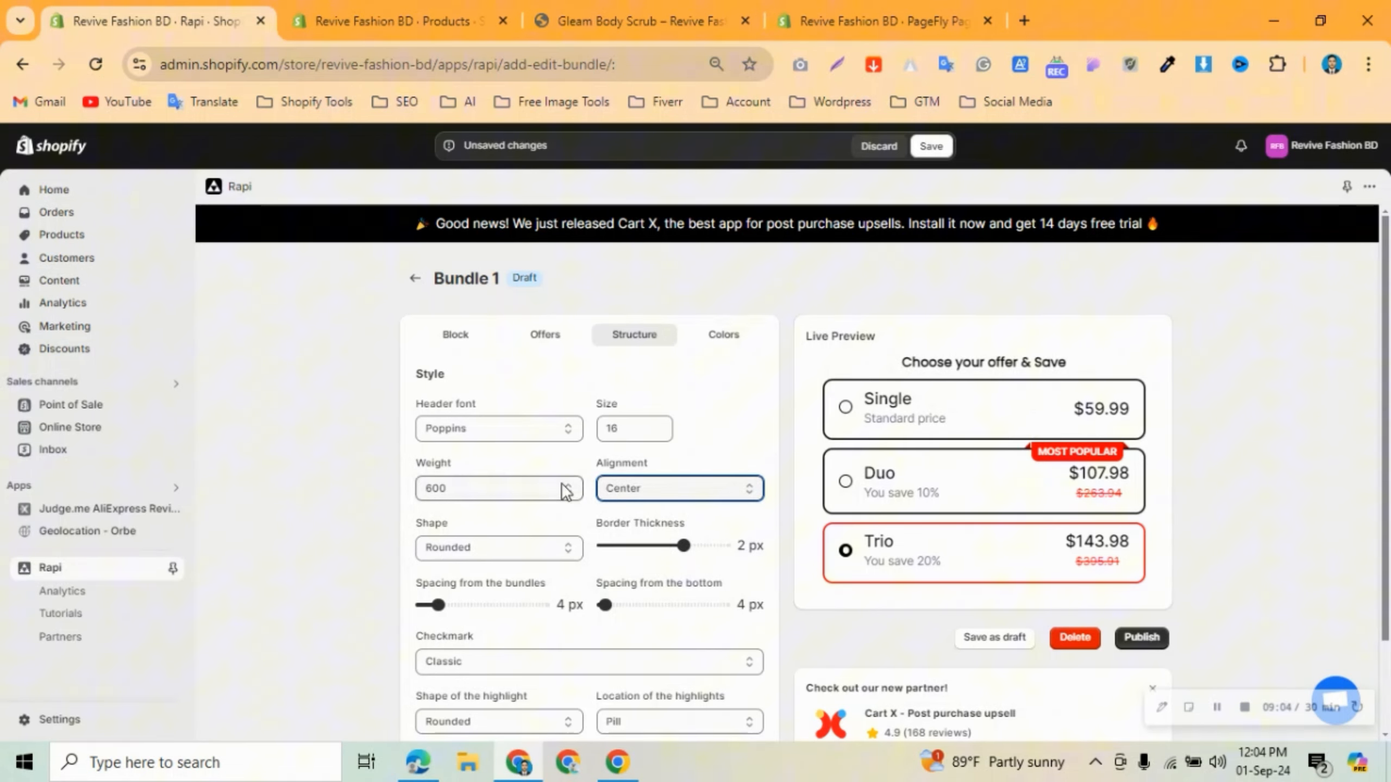
left_click(505, 547)
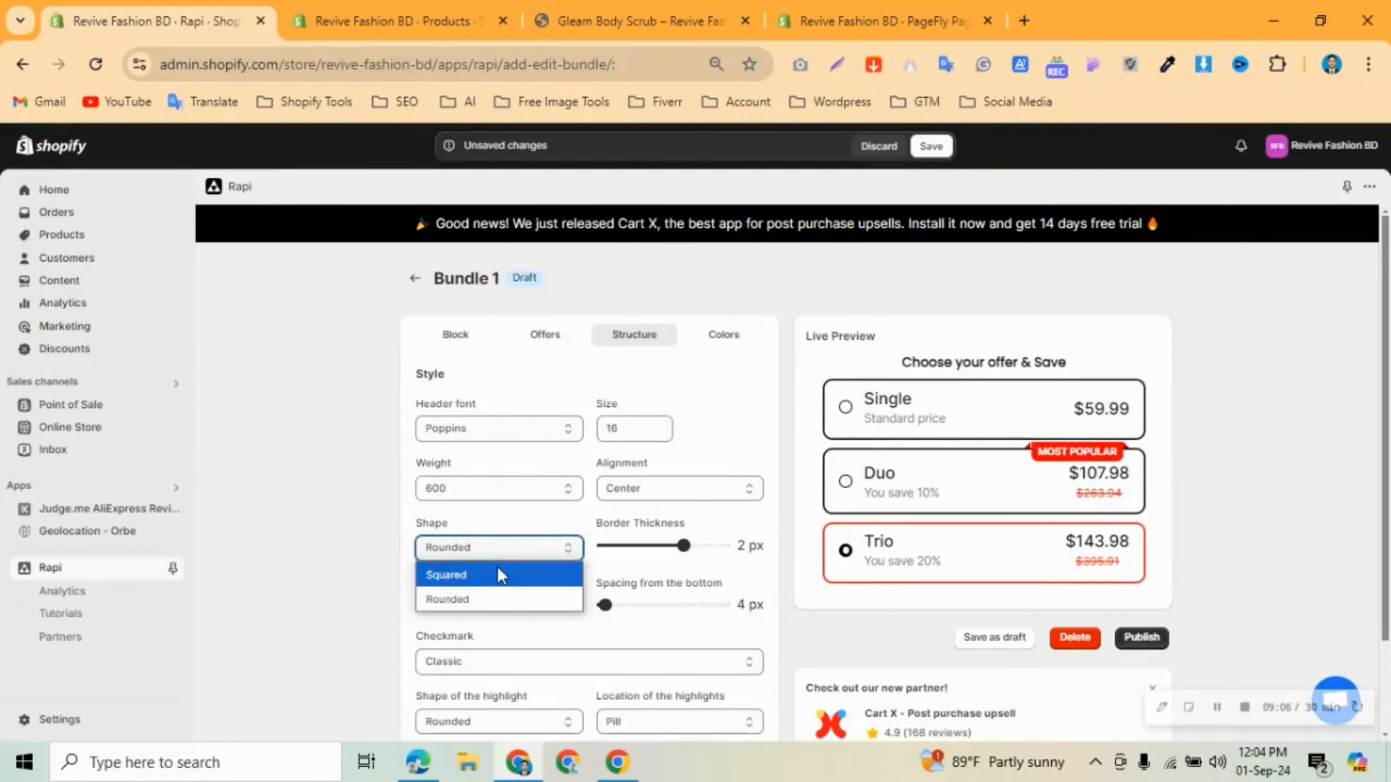
left_click(489, 524)
scroll(619, 548, "down", 2)
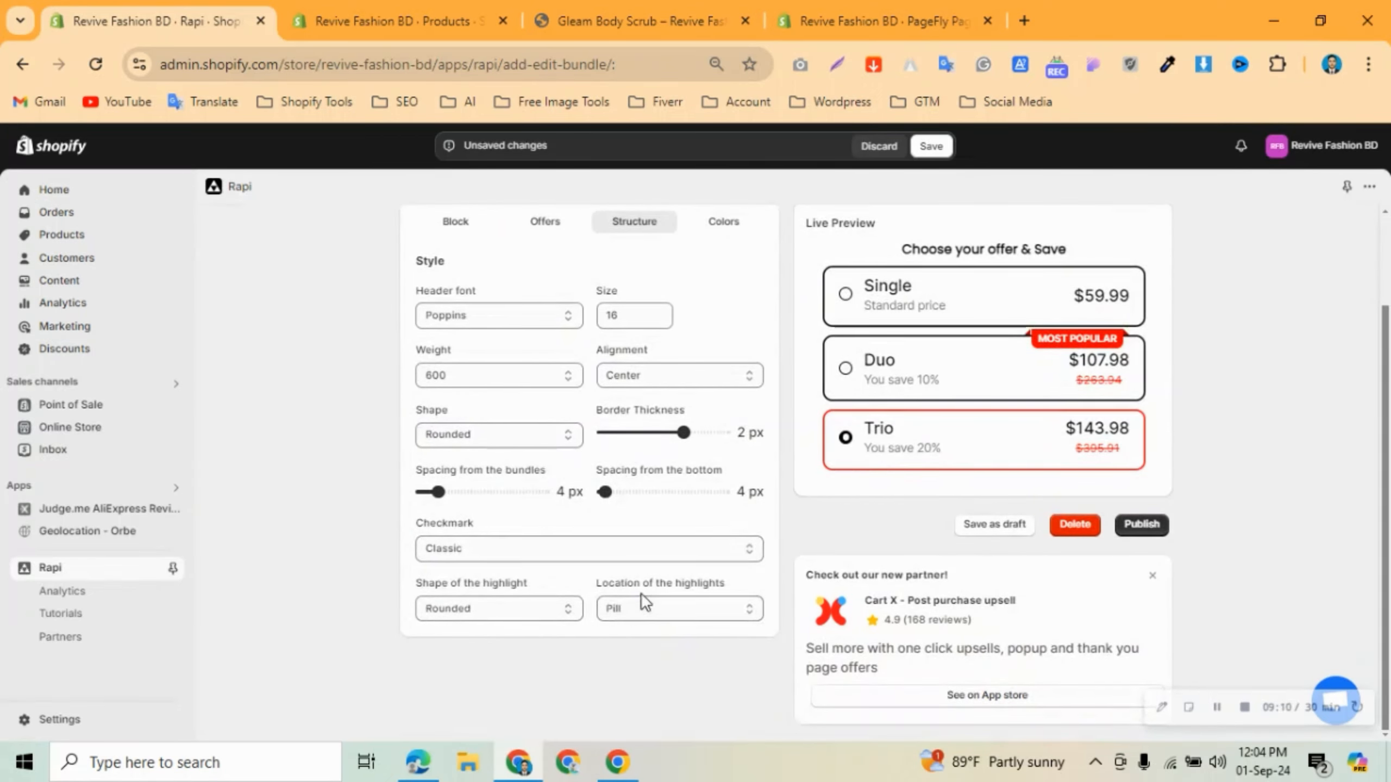
scroll(635, 493, "up", 2)
Review the Colors and name/header settings, then publish the bundle so it becomes active.
left_click(696, 351)
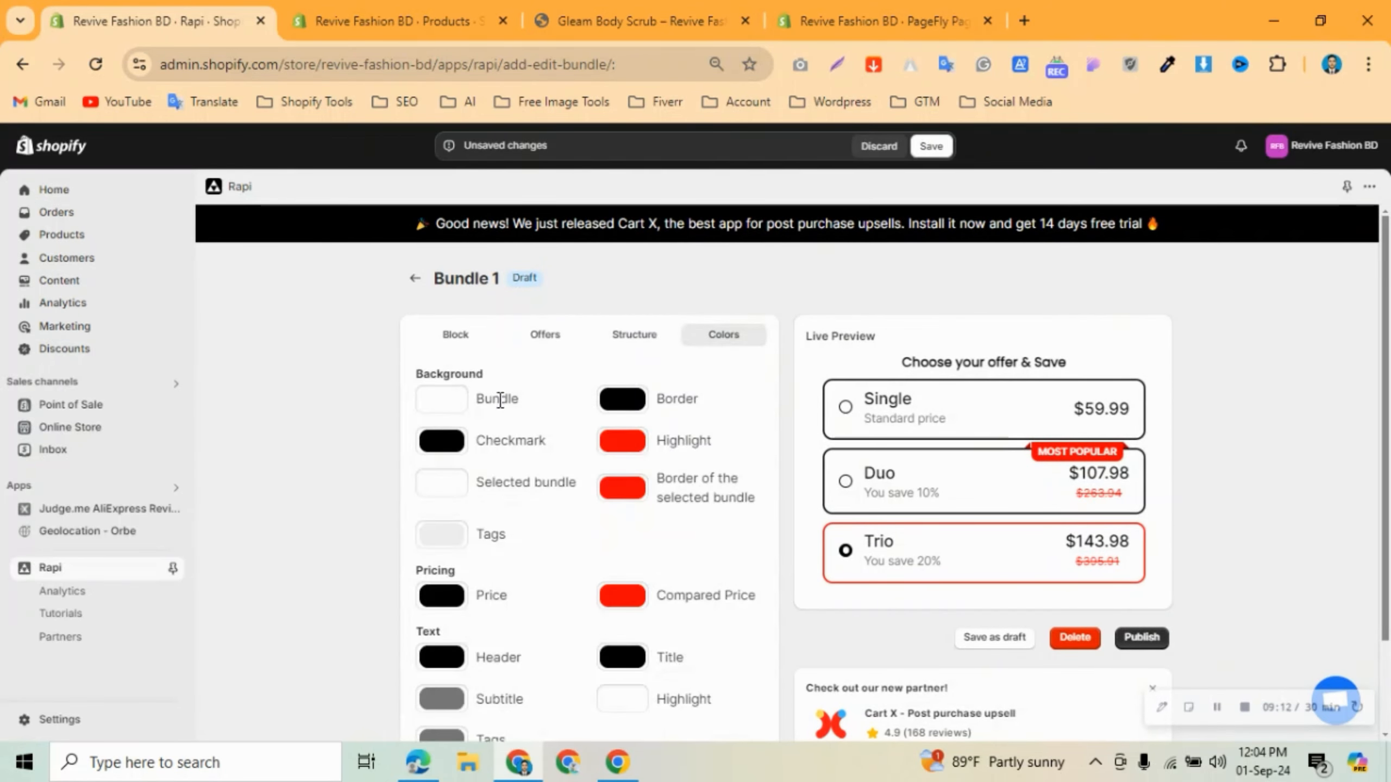
scroll(506, 438, "down", 2)
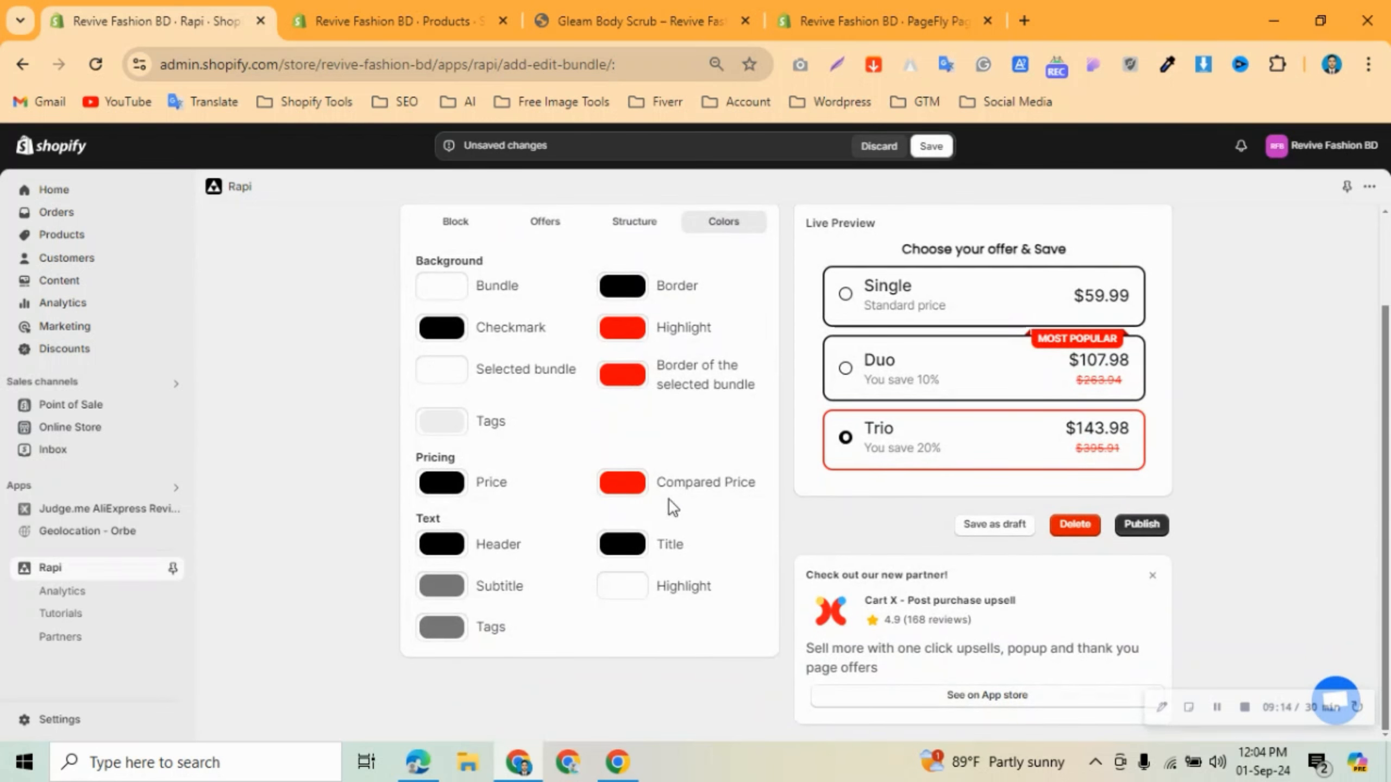
scroll(569, 473, "up", 2)
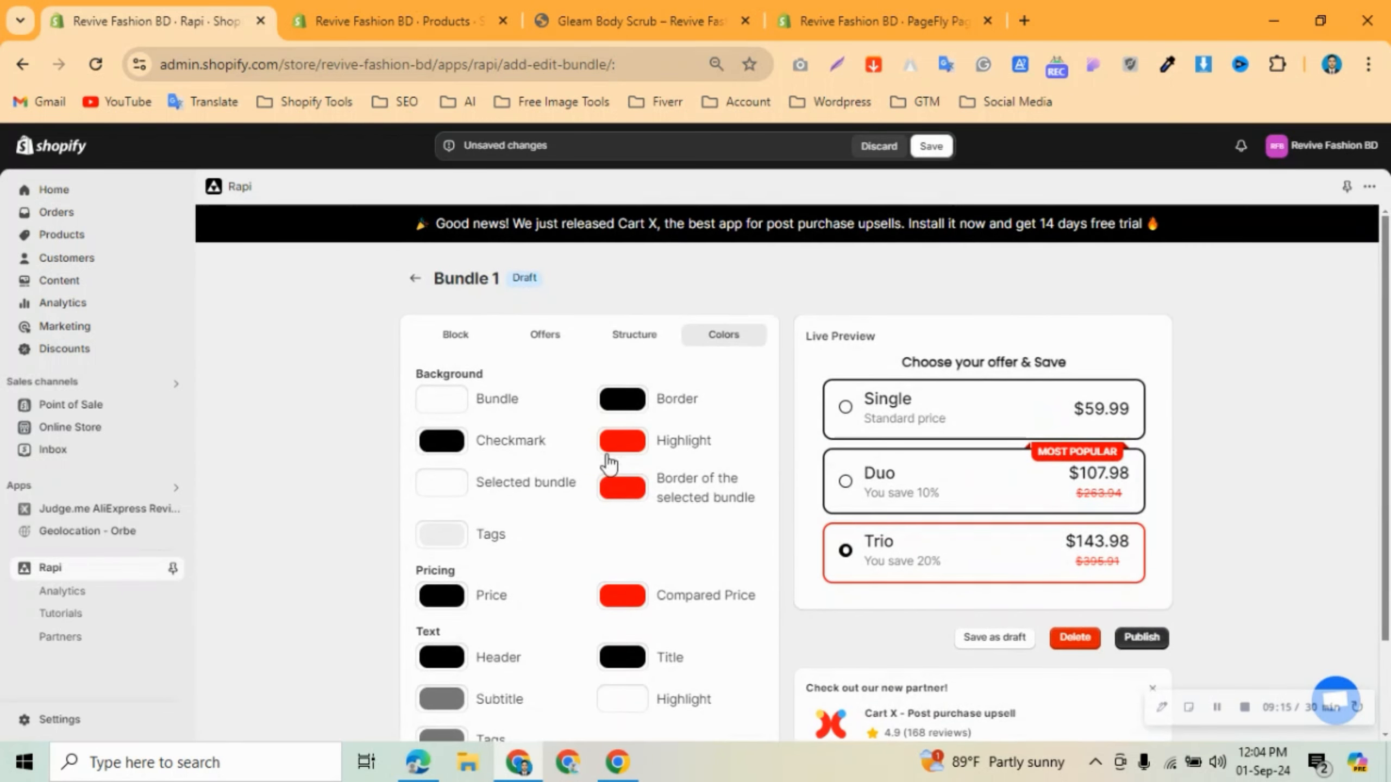
left_click(454, 336)
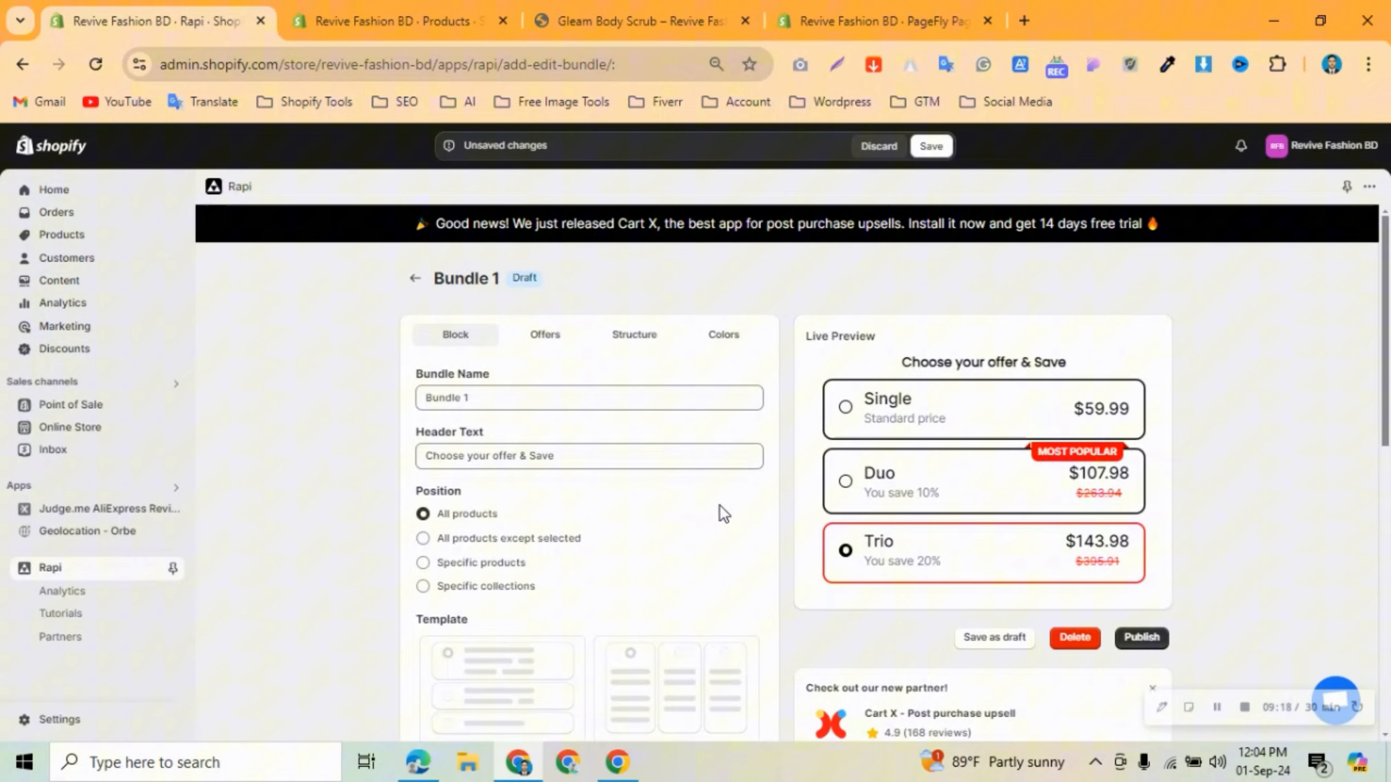
scroll(720, 509, "down", 10)
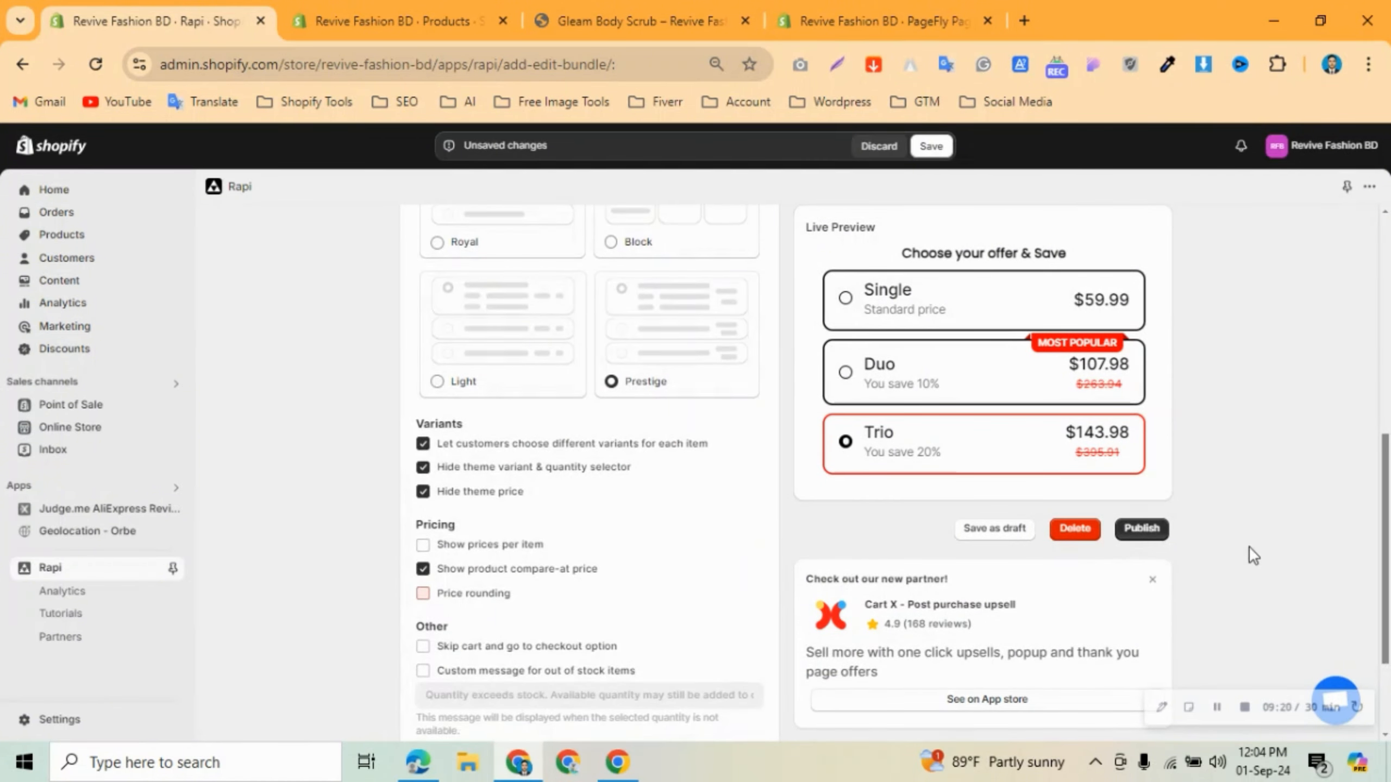
left_click(1136, 528)
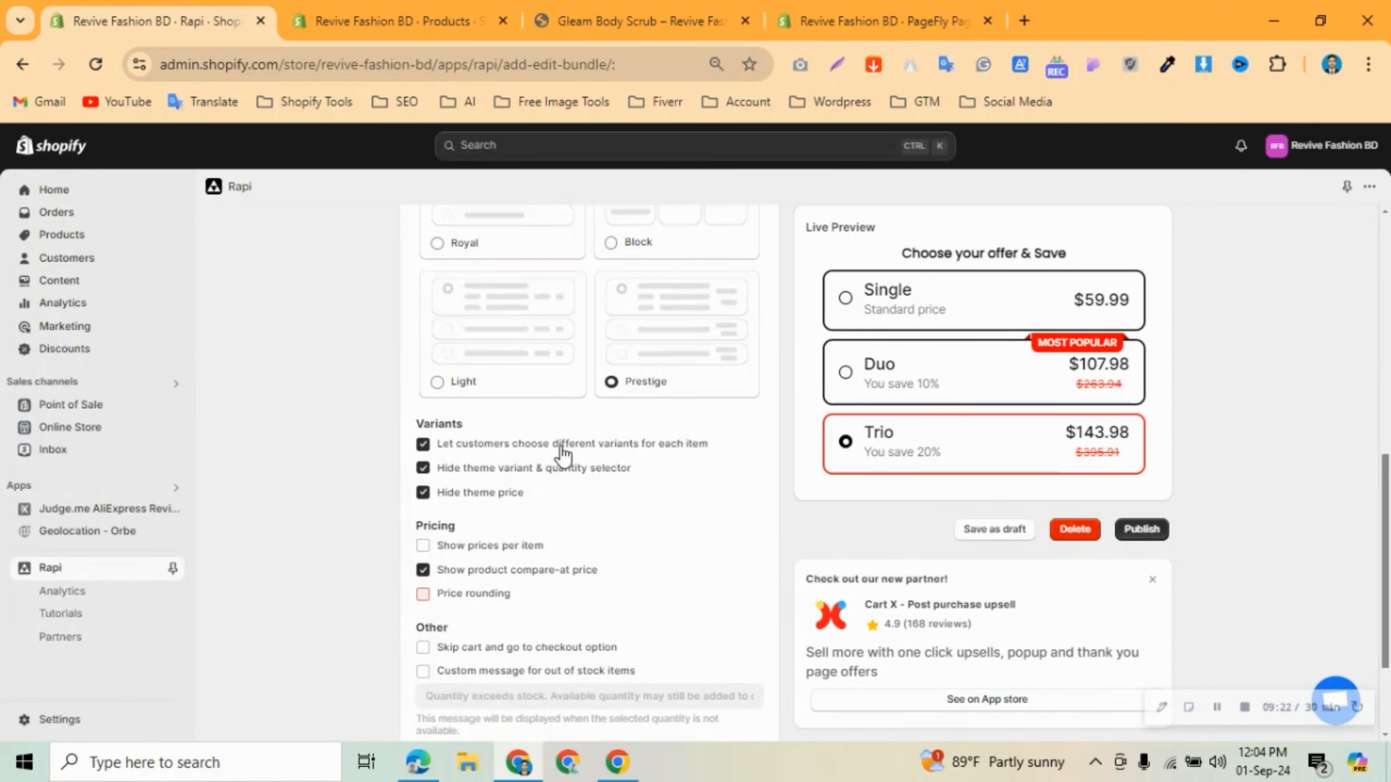
scroll(569, 458, "down", 3)
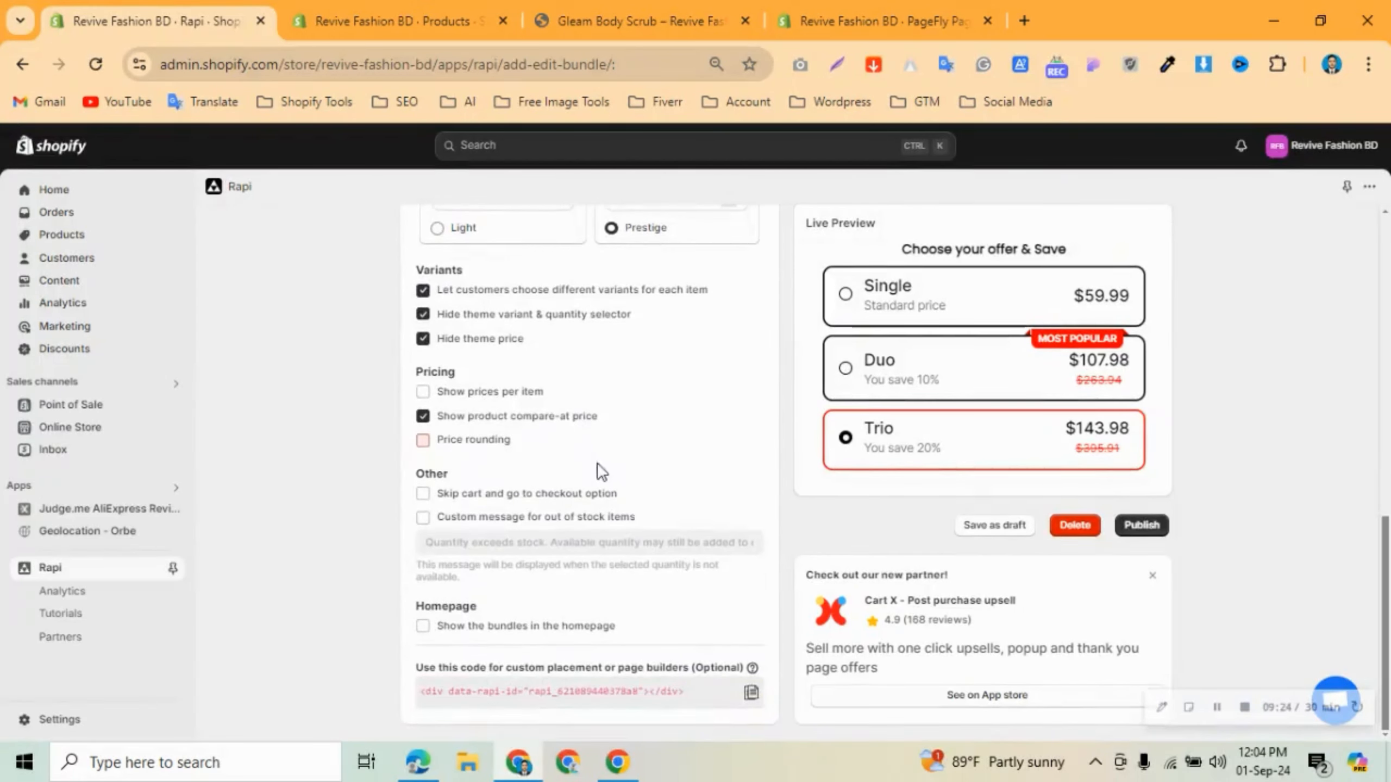
left_click(1141, 526)
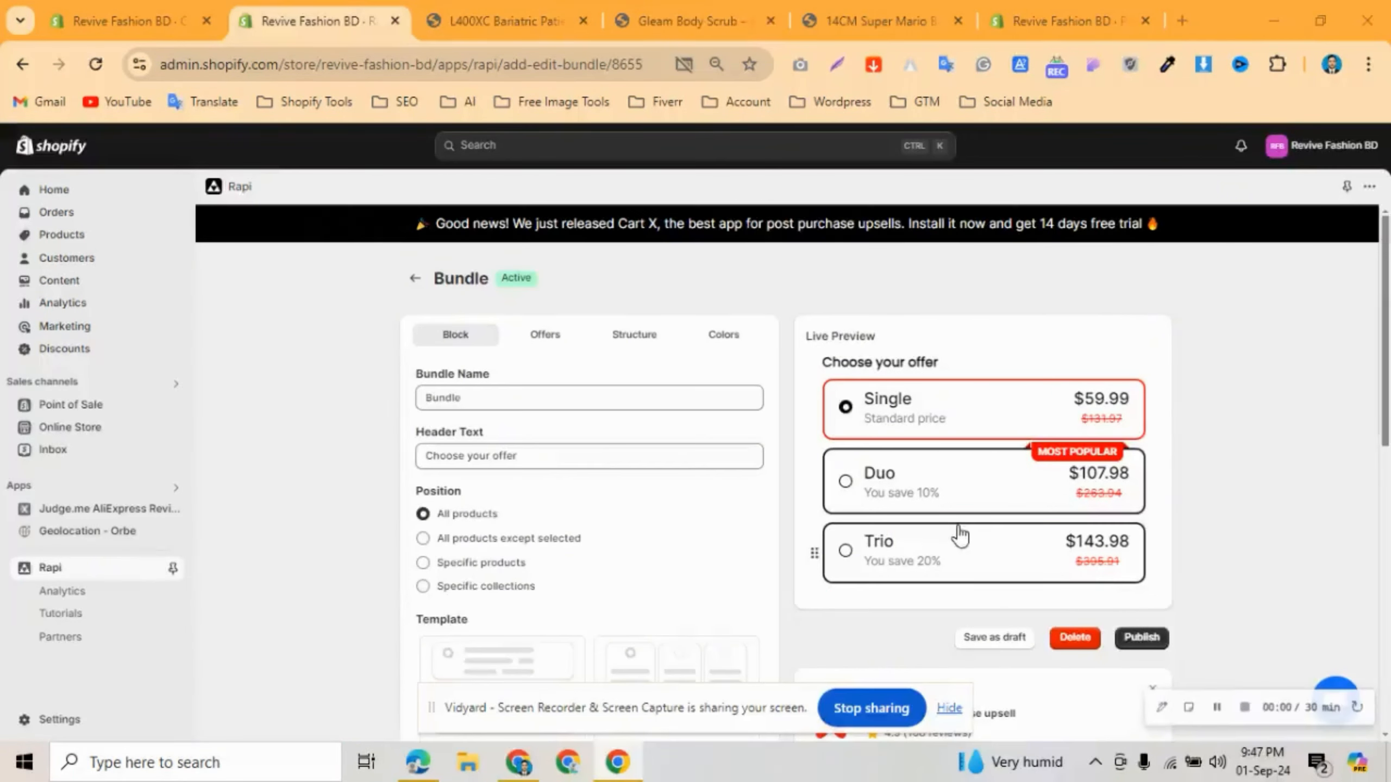
Republish the bundle and preview the "No Hair, Don't Care" Bundle on the storefront.
left_click(1139, 639)
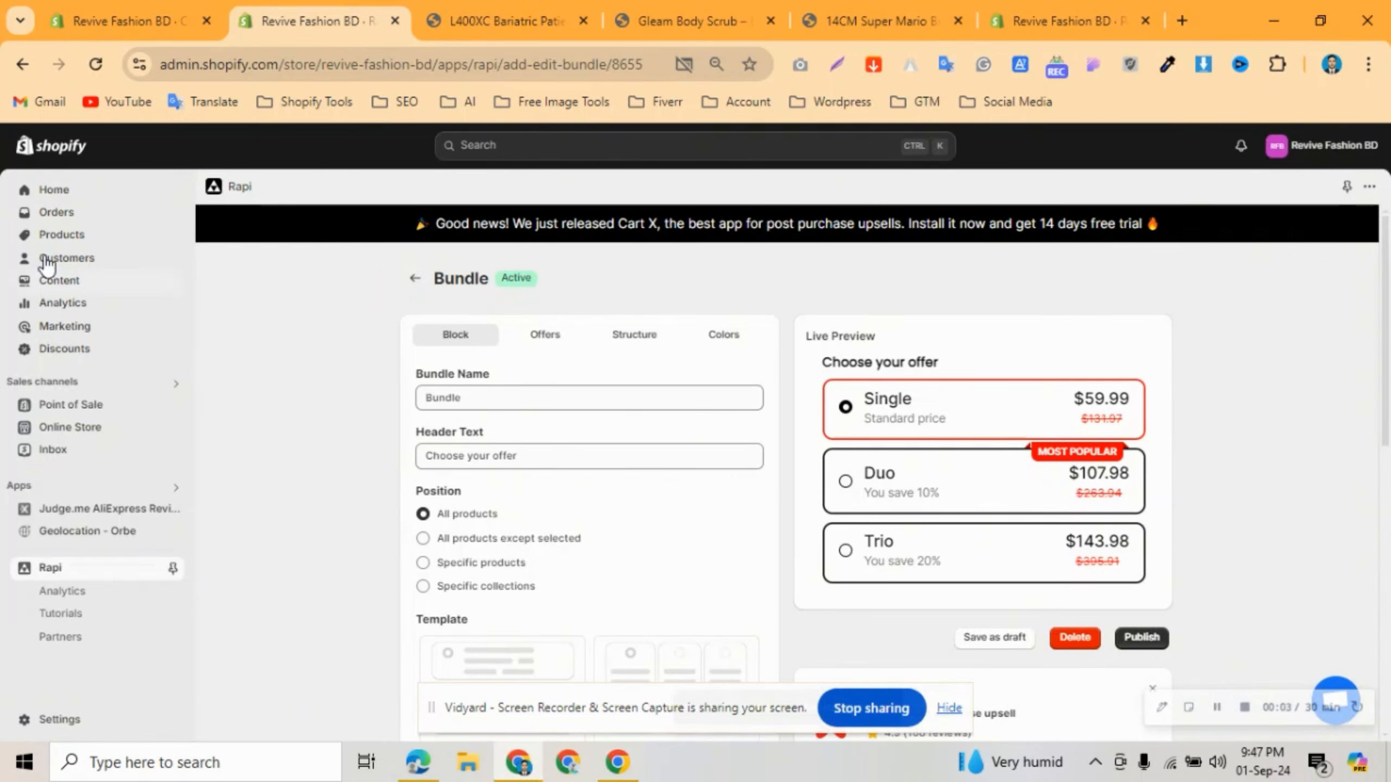
left_click(62, 234)
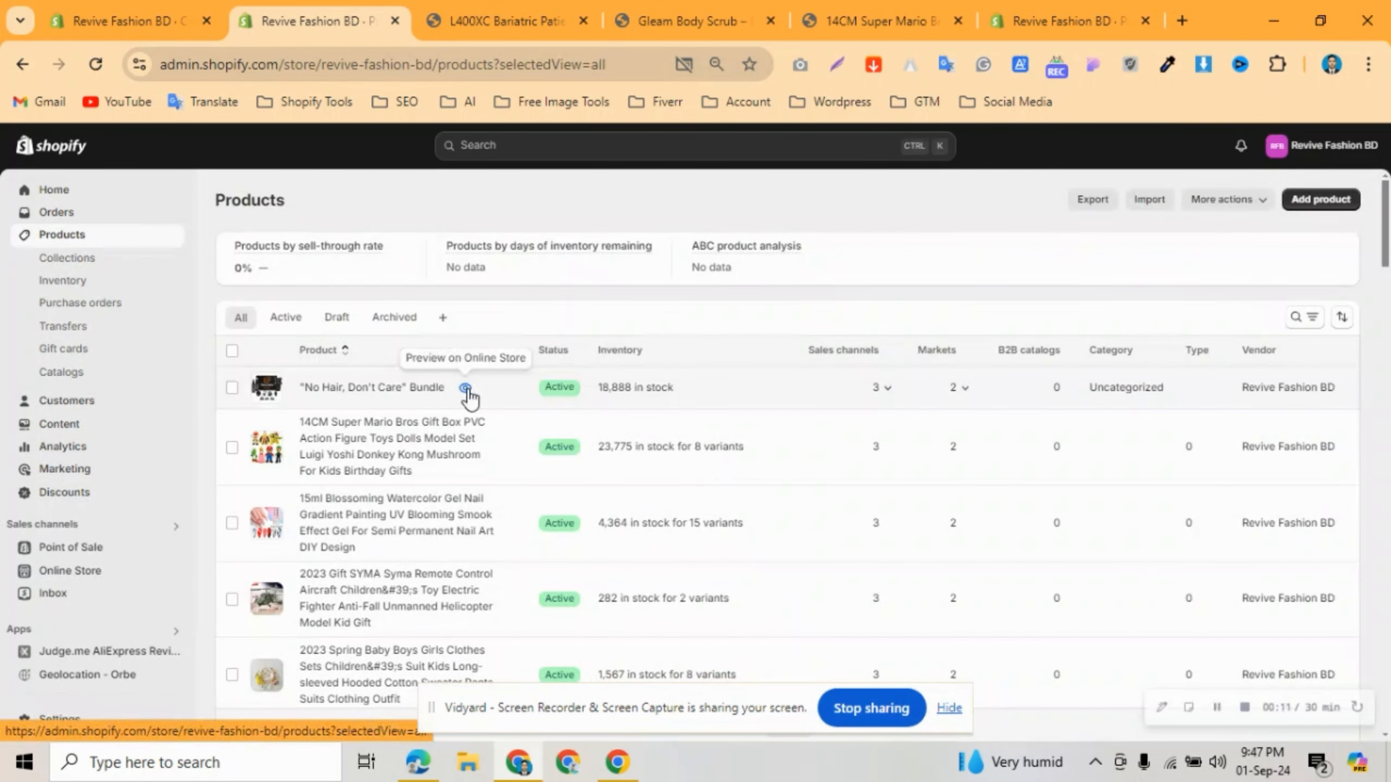
left_click(466, 387)
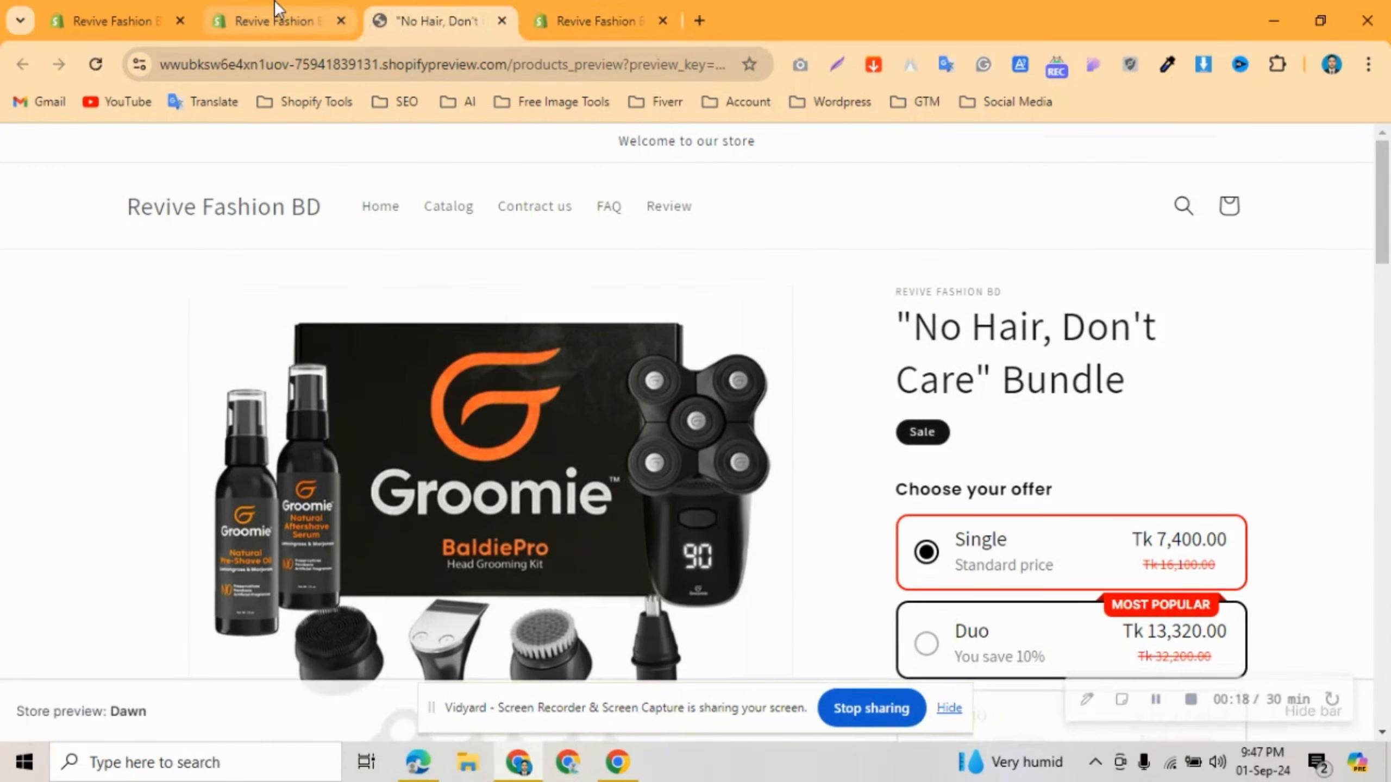
Open storefront previews of the Booty Boost Mask and the Crystal Hair Eraser.
left_click(274, 10)
scroll(473, 452, "down", 2)
scroll(473, 455, "down", 5)
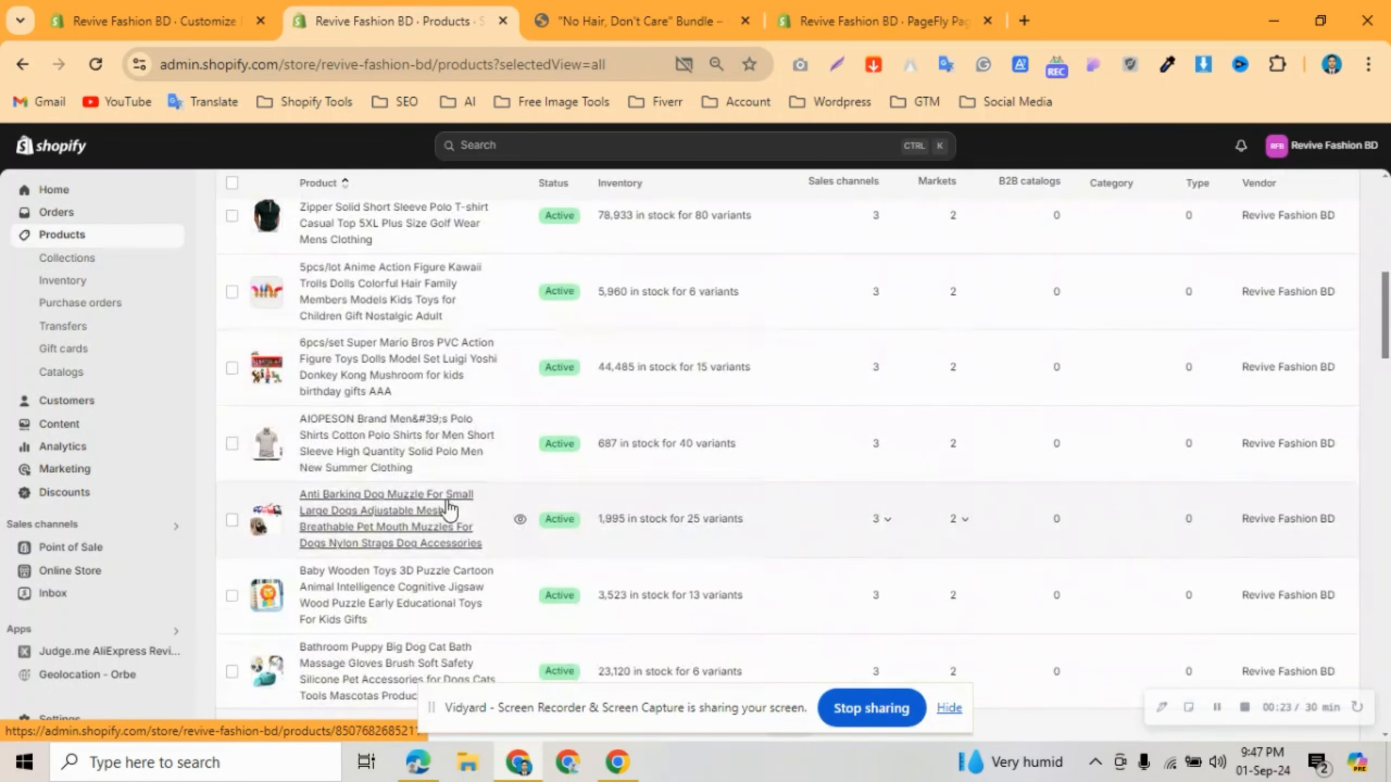
left_click(519, 605)
left_click(432, 8)
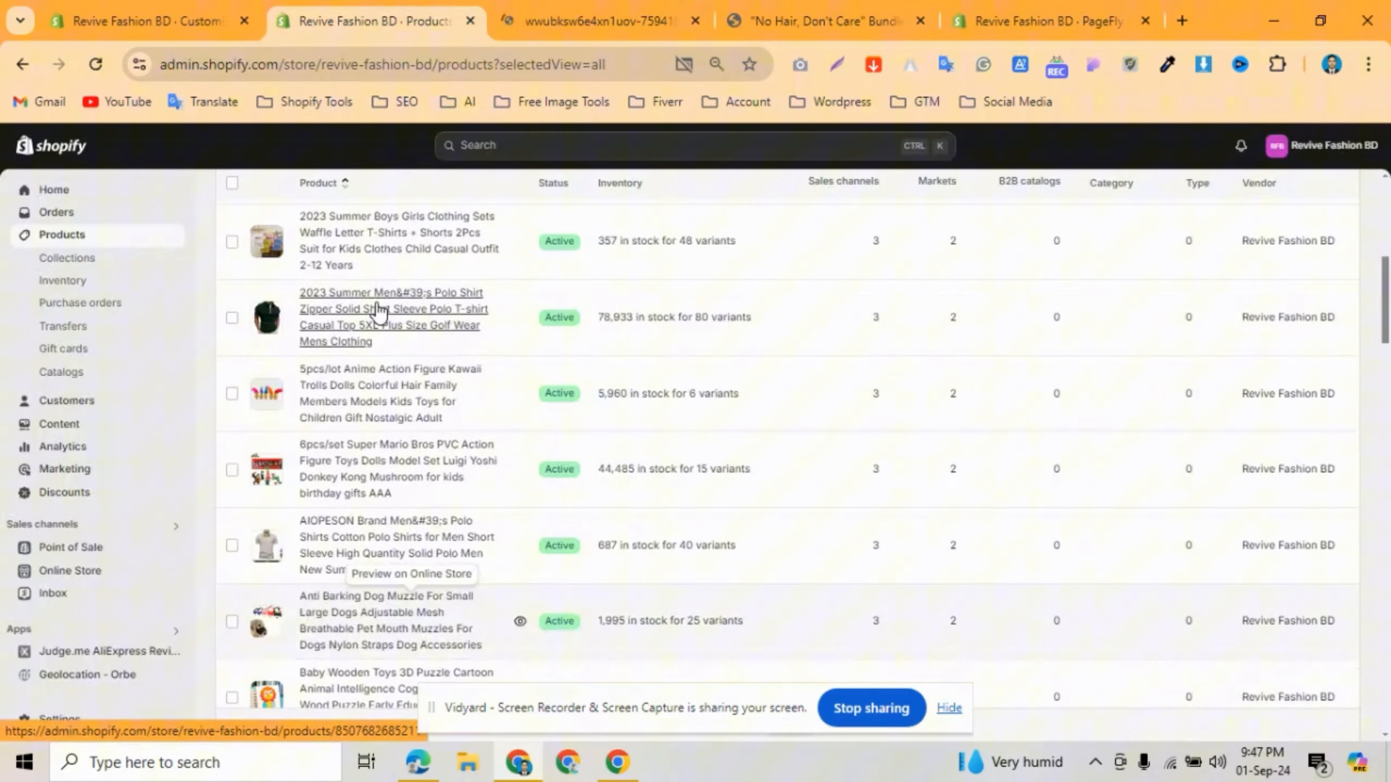
scroll(376, 311, "down", 5)
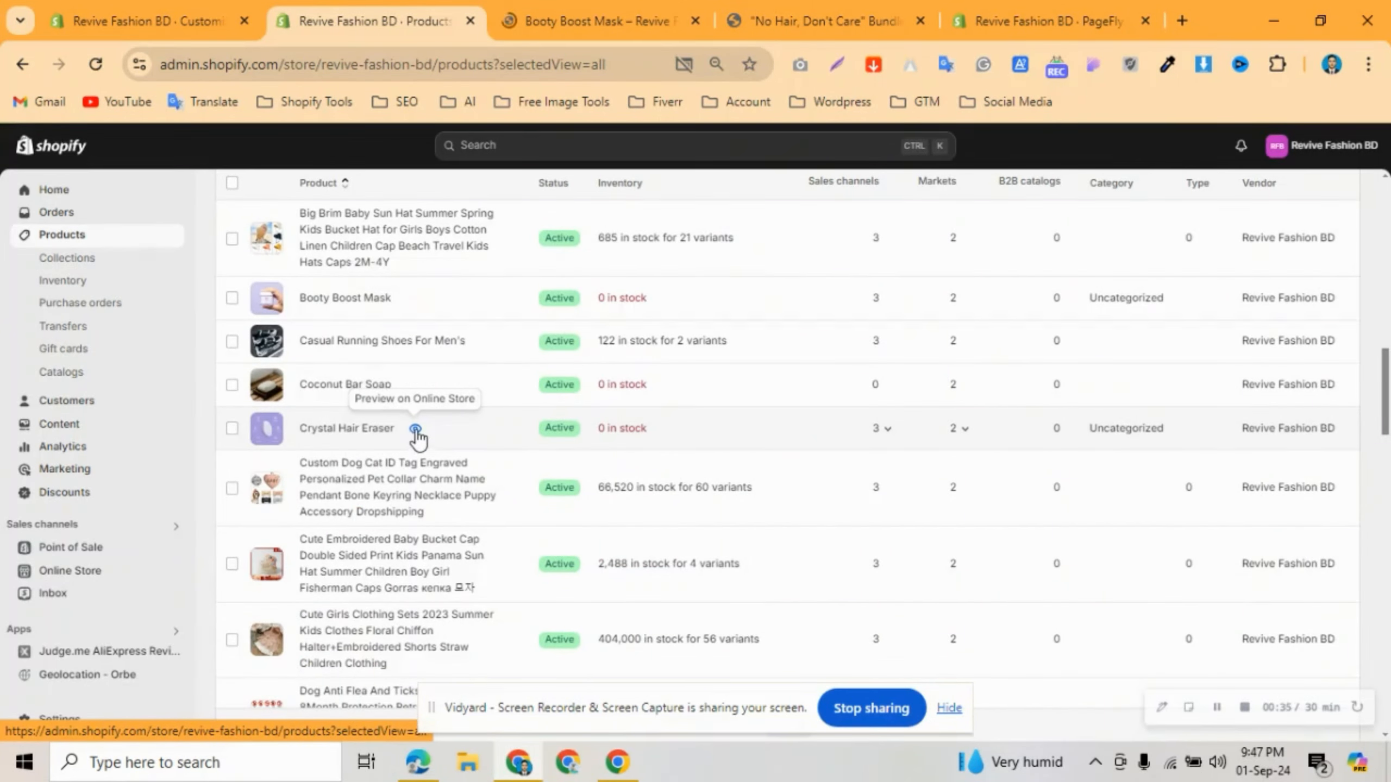
left_click(413, 428)
scroll(388, 435, "down", 6)
scroll(388, 441, "down", 10)
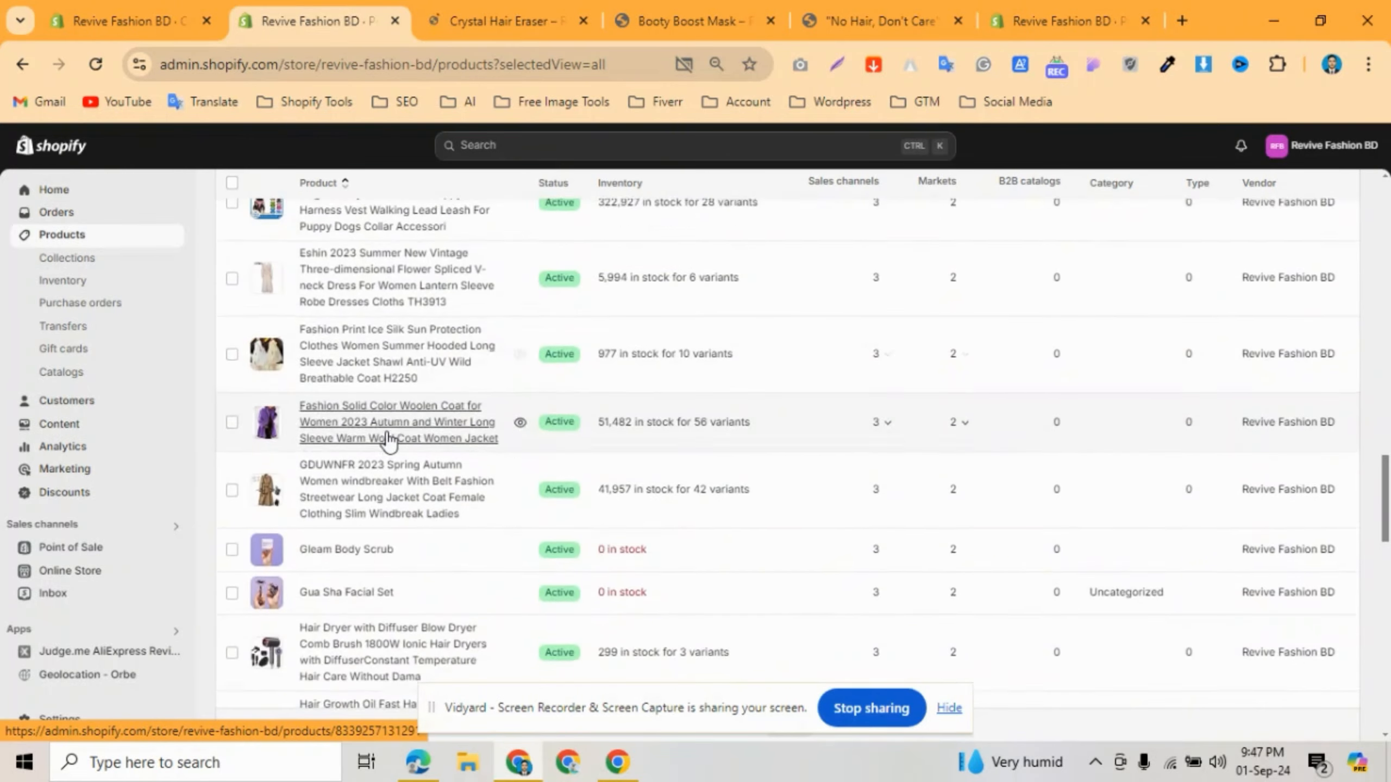
Preview the L400XC Bariatric Patient Lift and screenshot its Single/Duo/Trio offer block.
left_click(463, 590)
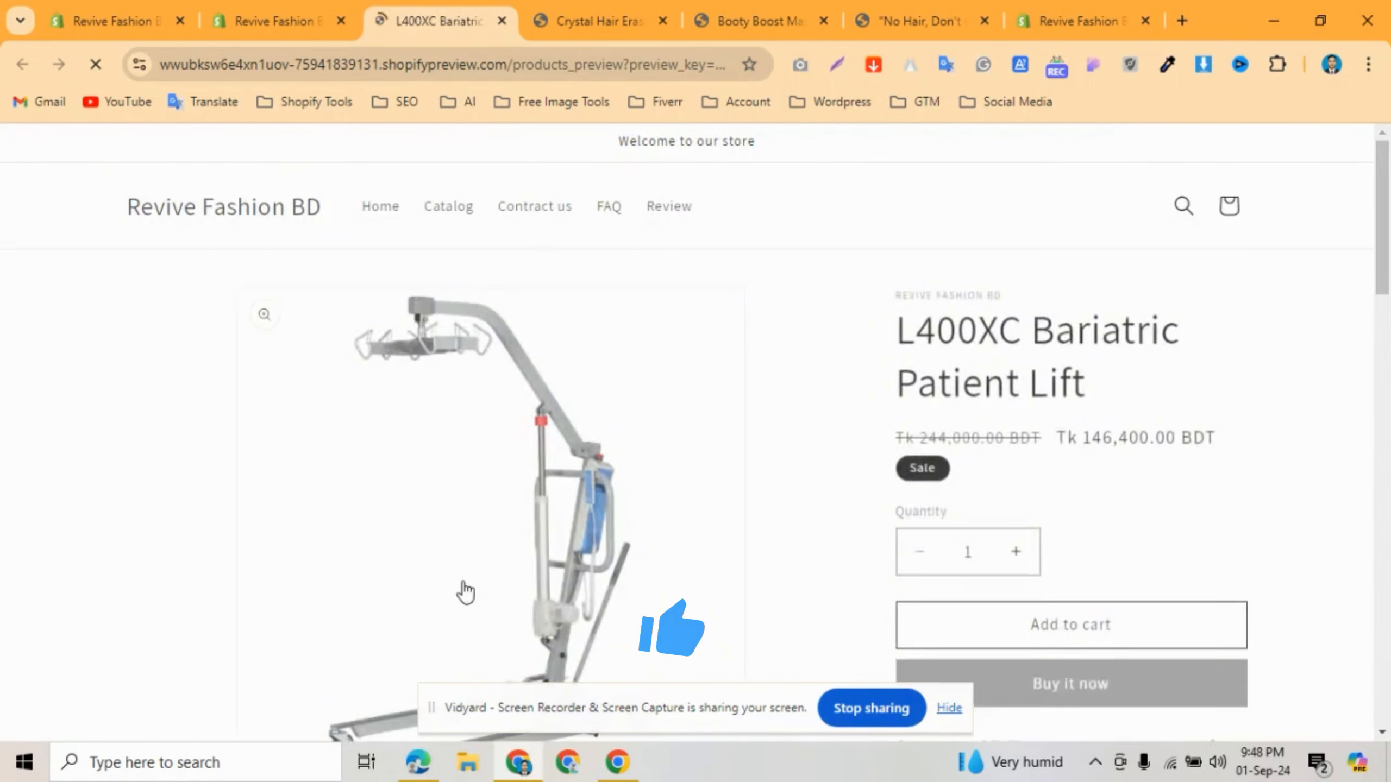
scroll(1010, 463, "down", 5)
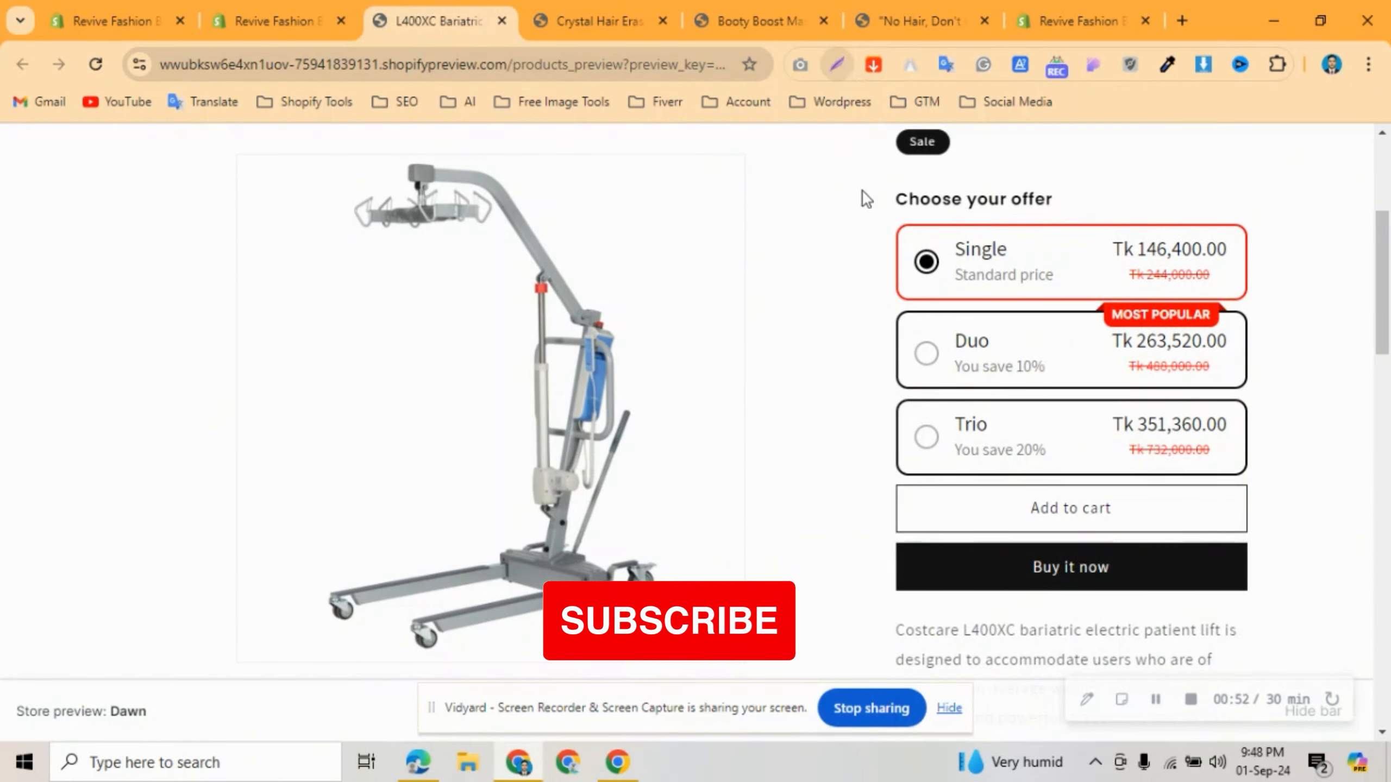
key("Print")
left_click_drag(855, 171, 1271, 612)
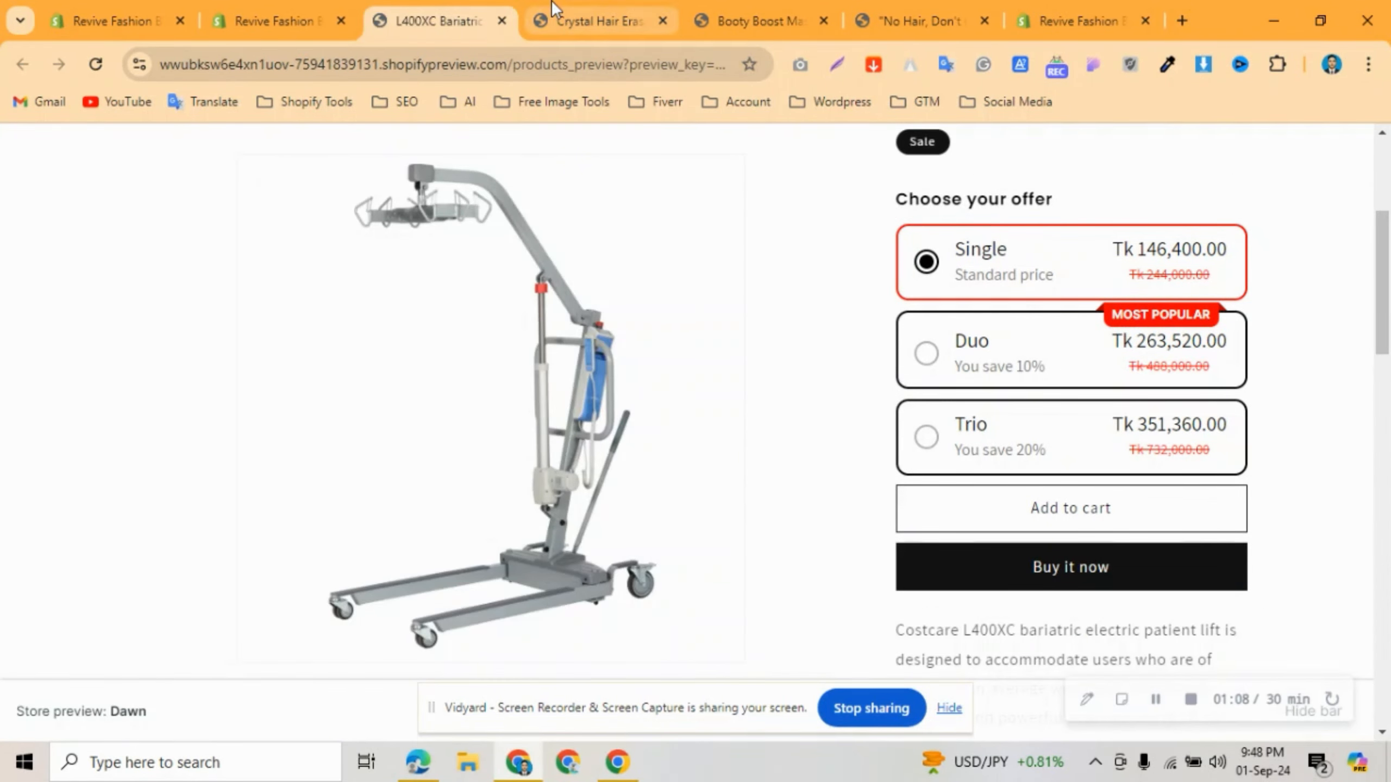
Check the offer block on the Crystal Hair Eraser and Booty Boost Mask previews.
left_click(597, 20)
scroll(892, 332, "down", 2)
scroll(893, 331, "up", 2)
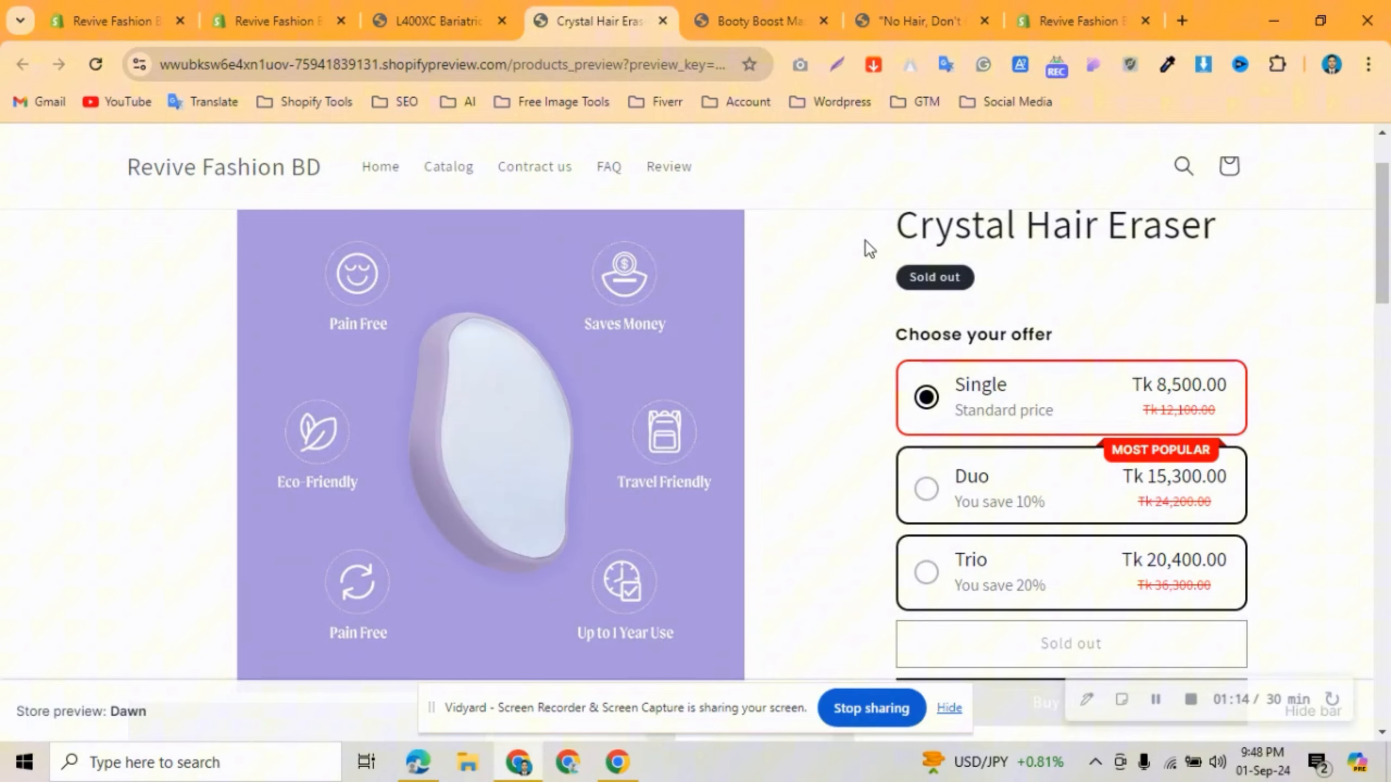
left_click(758, 20)
scroll(931, 439, "down", 1)
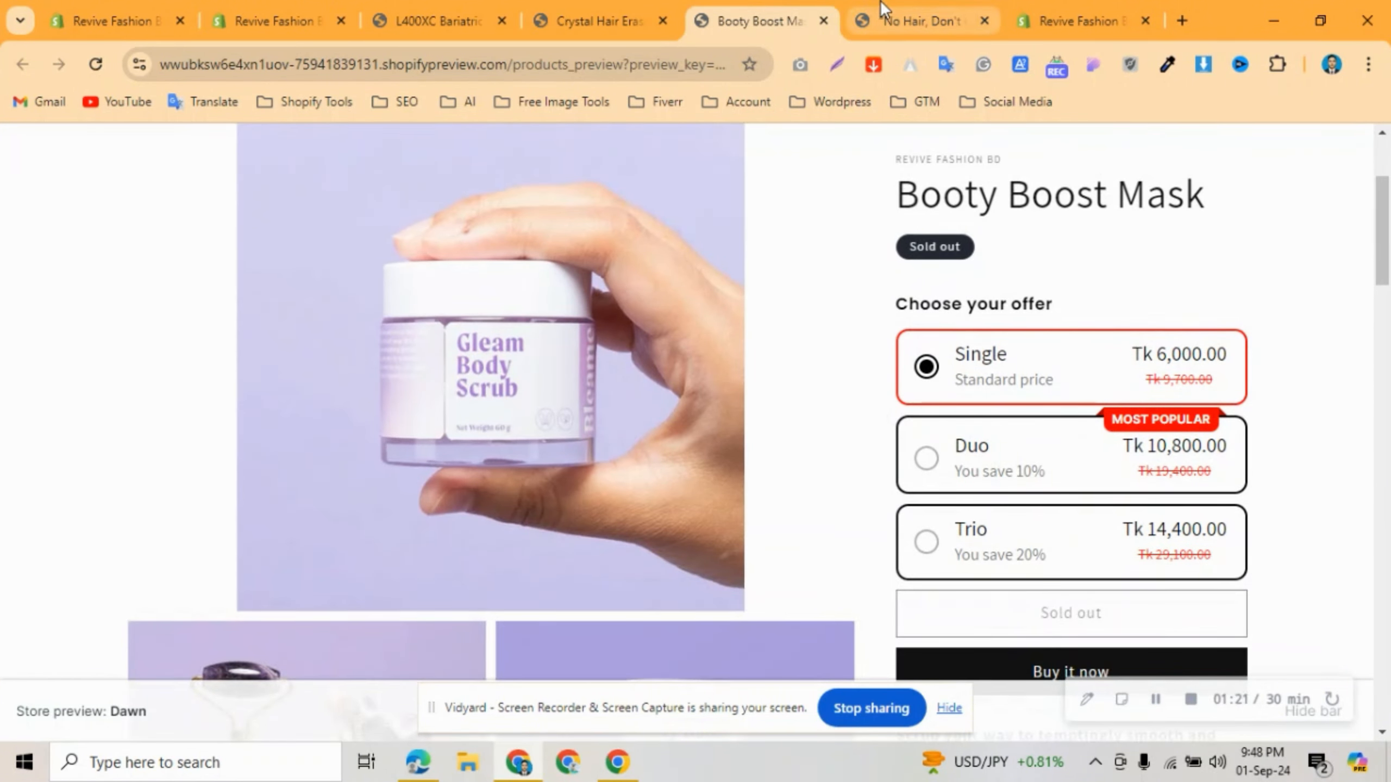
Screenshot the "No Hair, Don't Care" Bundle offer block, then revisit the other previews.
left_click(890, 19)
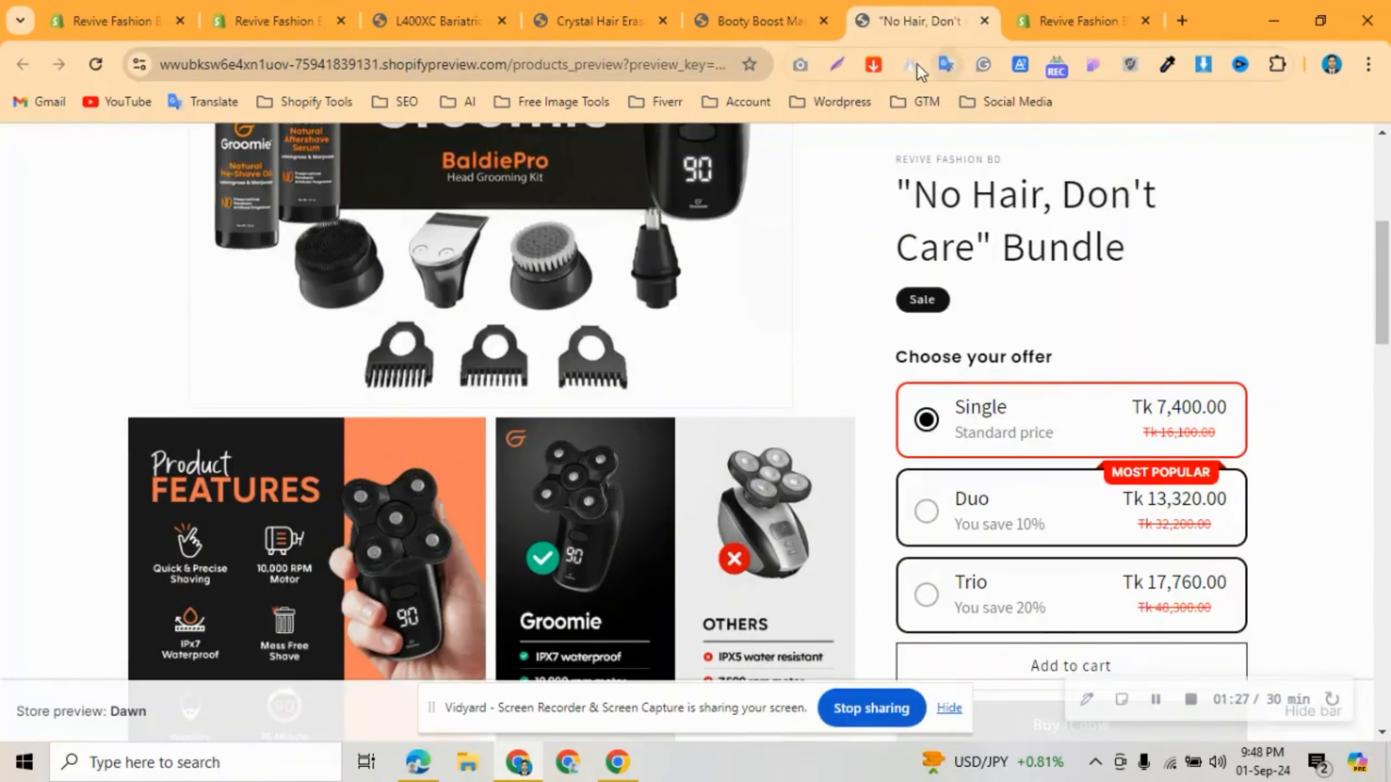
left_click(836, 64)
left_click_drag(870, 327, 1281, 655)
left_click(1268, 677)
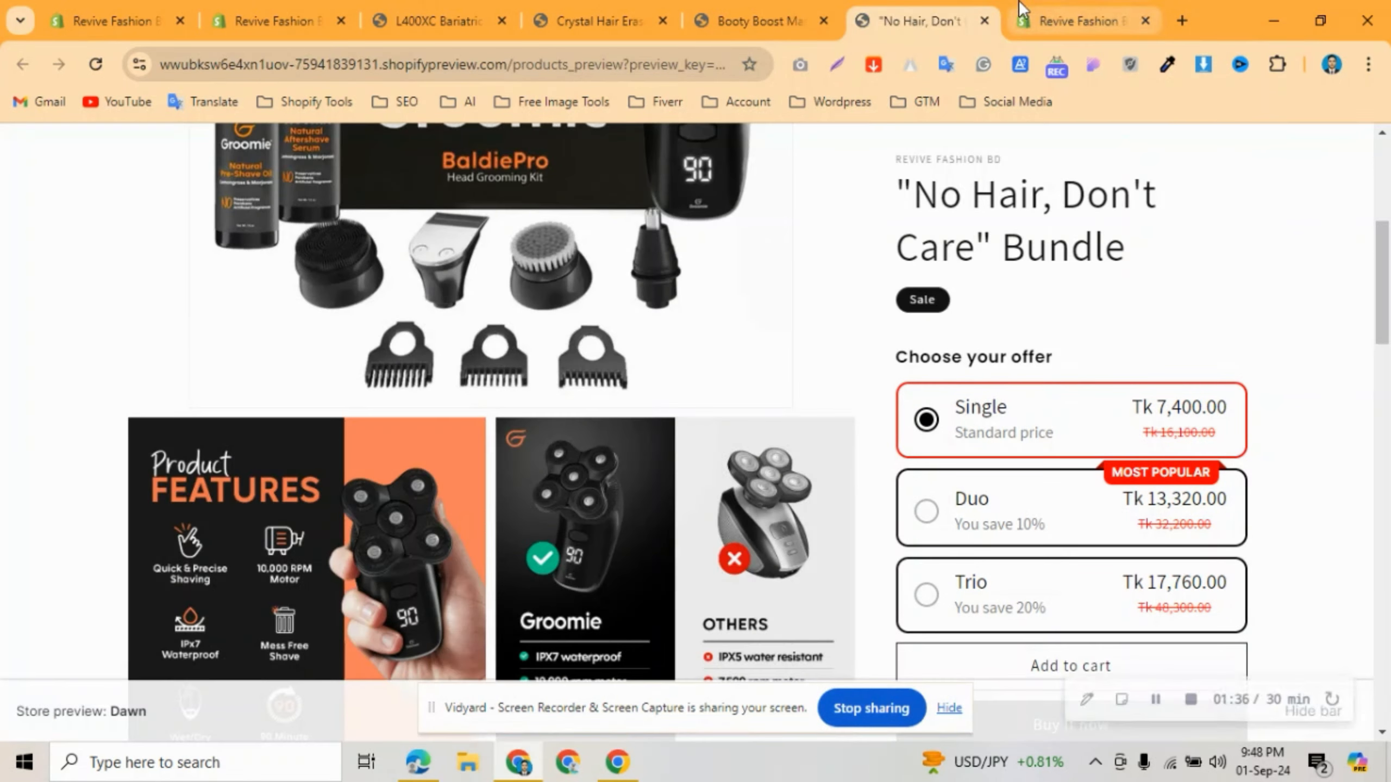
left_click(802, 3)
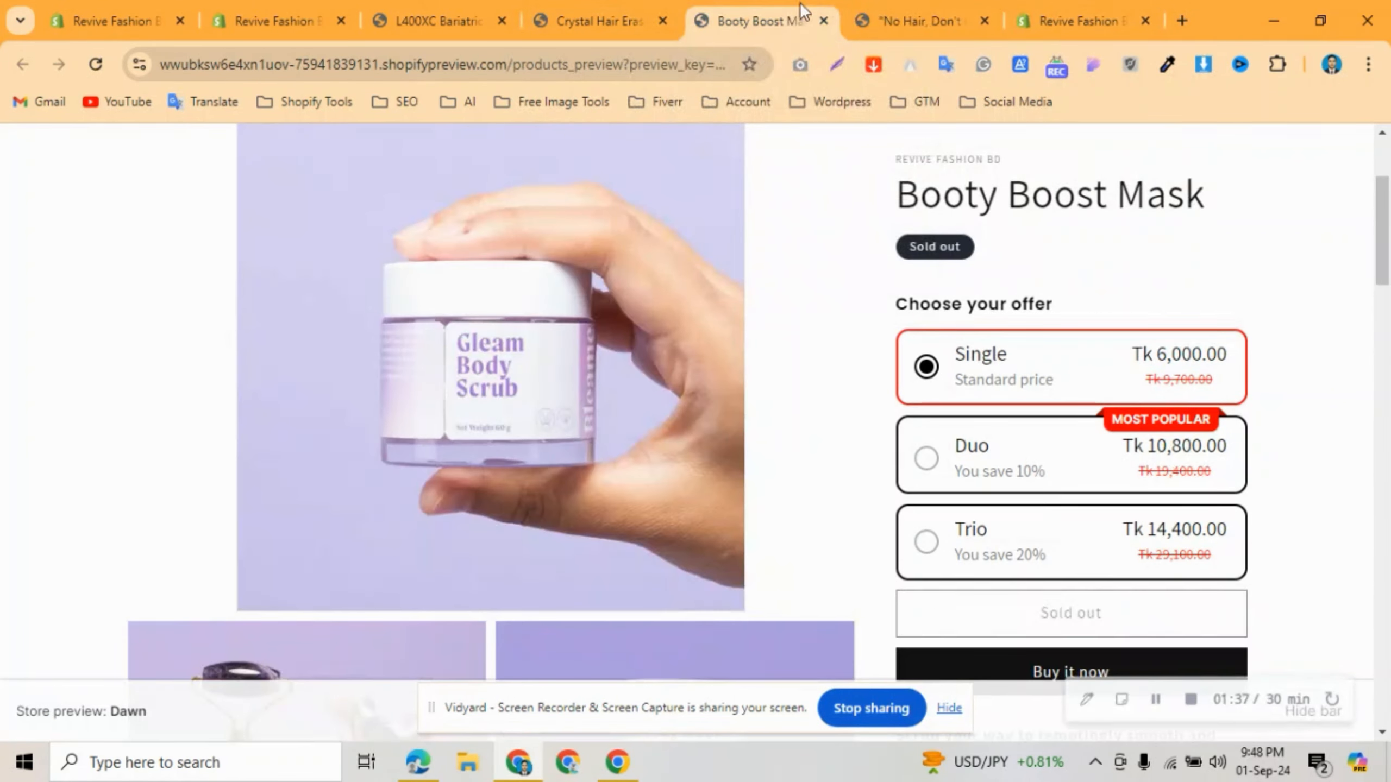
left_click(617, 3)
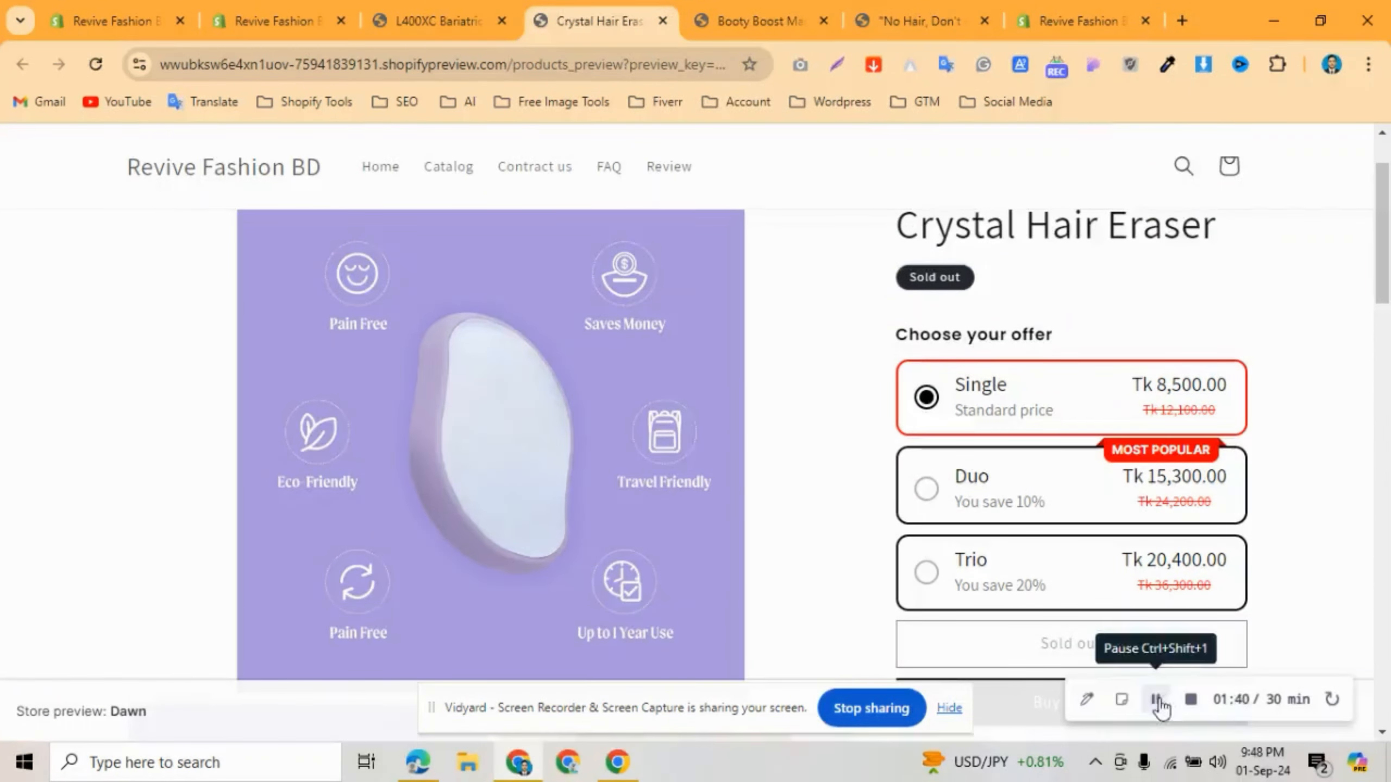
scroll(1057, 397, "down", 1)
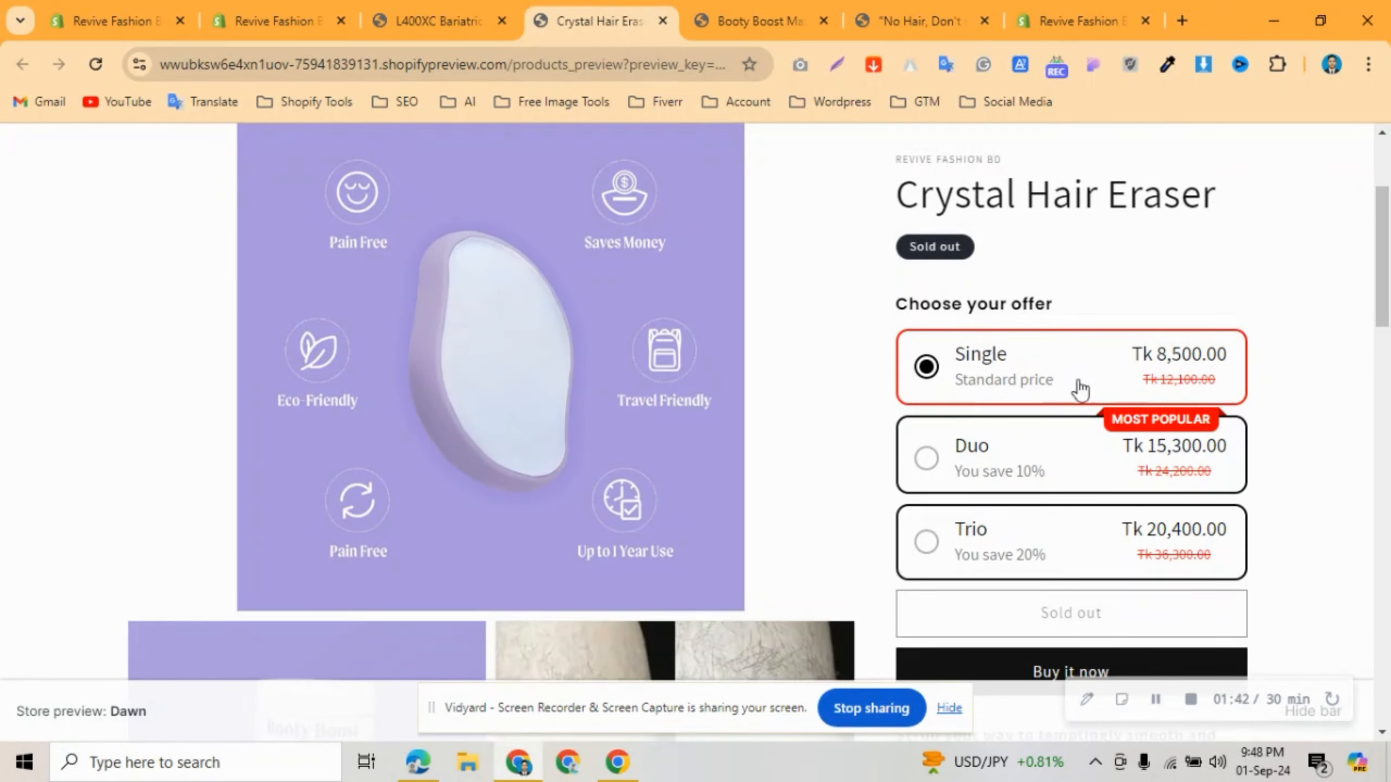